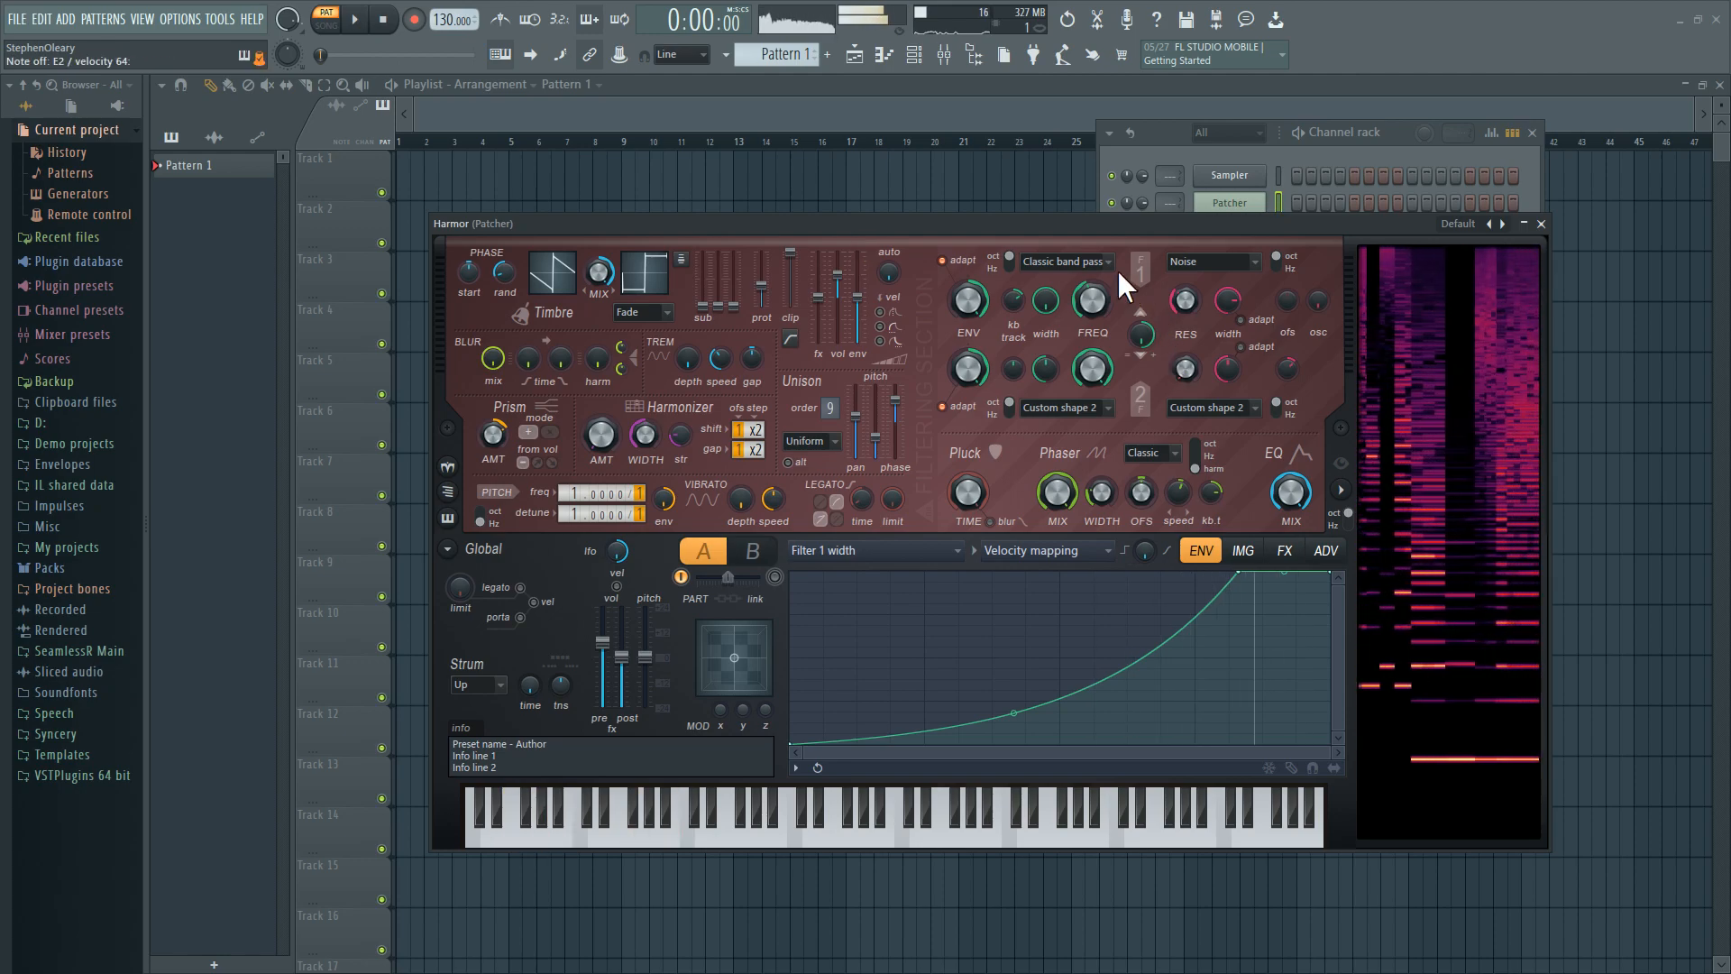
{"action": "left_click_drag", "start_coordinate": [1094, 316], "coordinate": [1094, 301]}
{"action": "mouse_move", "coordinate": [1183, 222]}
{"action": "left_mouse_down"}
{"action": "mouse_move", "coordinate": [1194, 363]}
{"action": "mouse_move", "coordinate": [1222, 240]}
{"action": "mouse_move", "coordinate": [1174, 229]}
{"action": "left_mouse_up"}
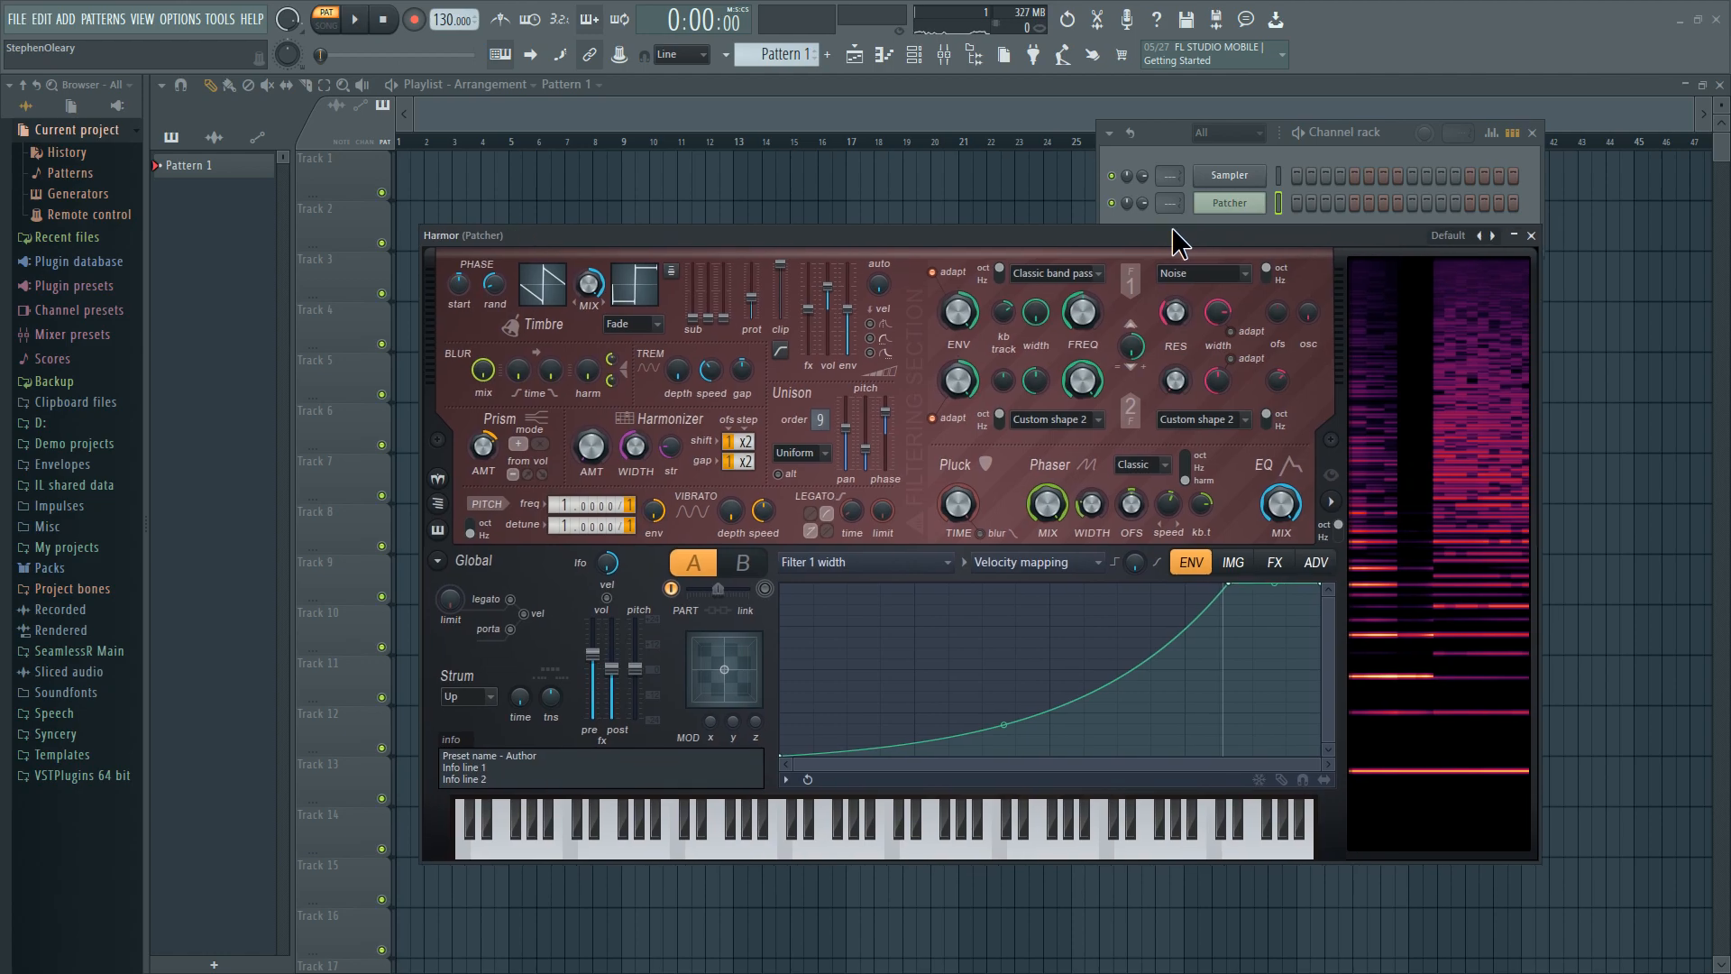
{"action": "mouse_move", "coordinate": [1173, 230]}
{"action": "left_mouse_down"}
{"action": "mouse_move", "coordinate": [1187, 283]}
{"action": "mouse_move", "coordinate": [1172, 256]}
{"action": "left_mouse_up"}
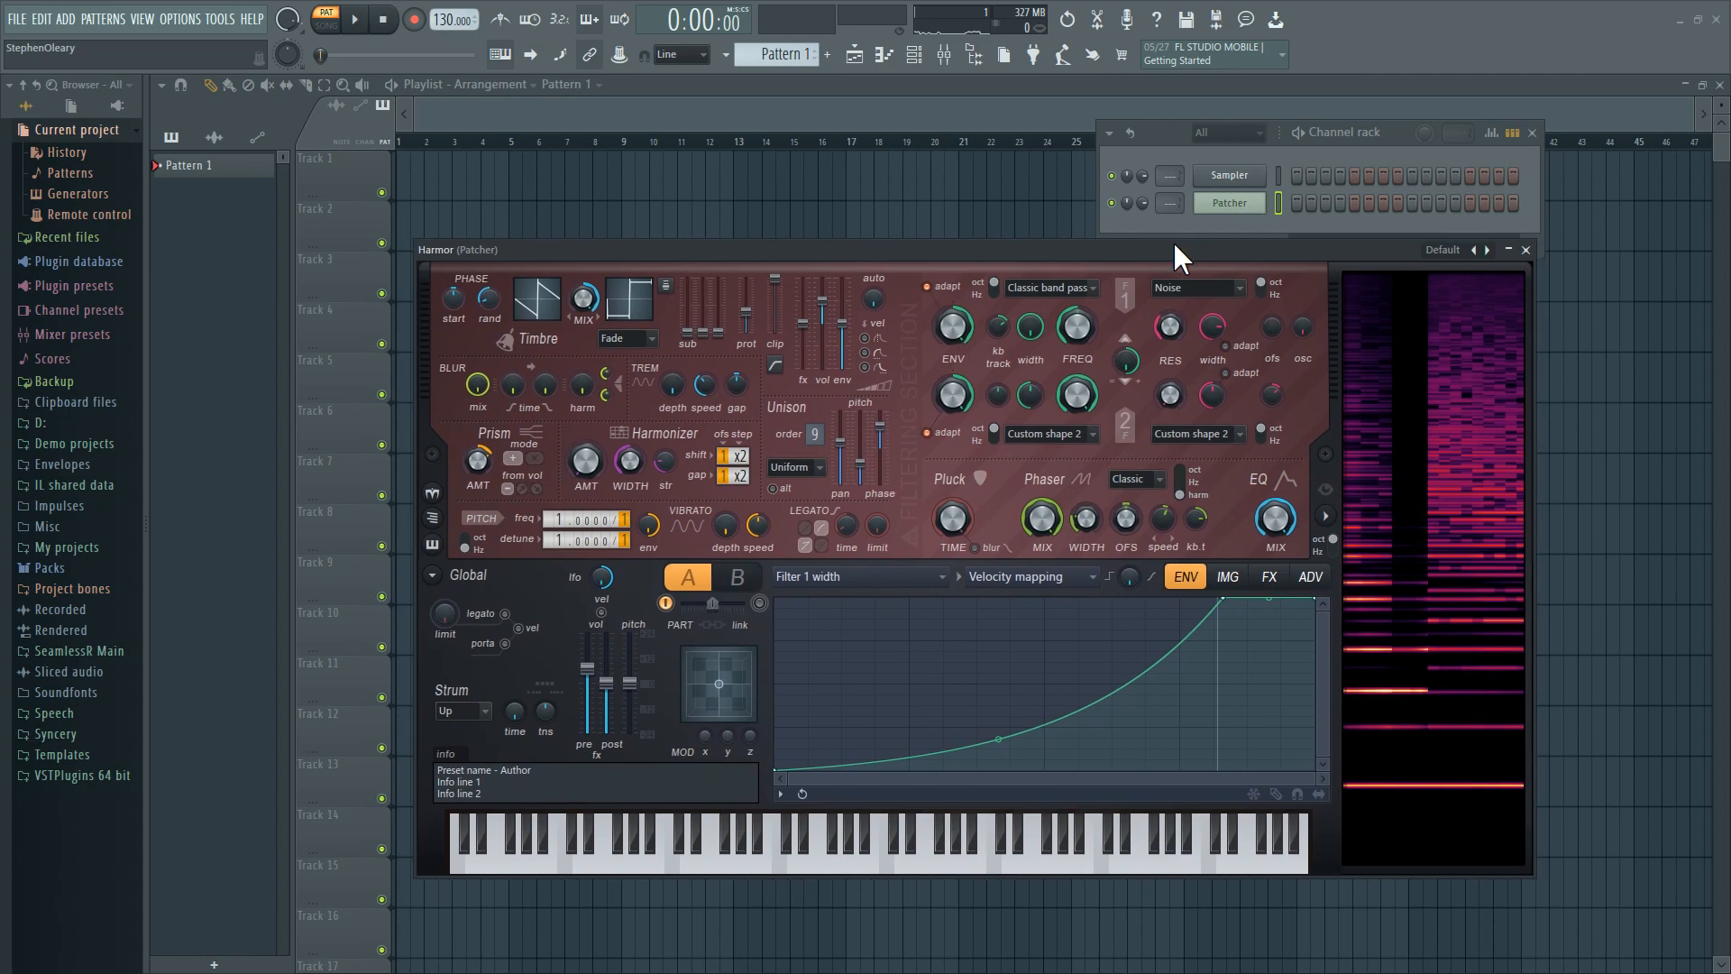
- Add a new Harmor channel, replacing the Patcher's Harmor window on screen with the new instance
{"action": "middle_click", "coordinate": [1493, 50]}
{"action": "left_click", "coordinate": [783, 376]}
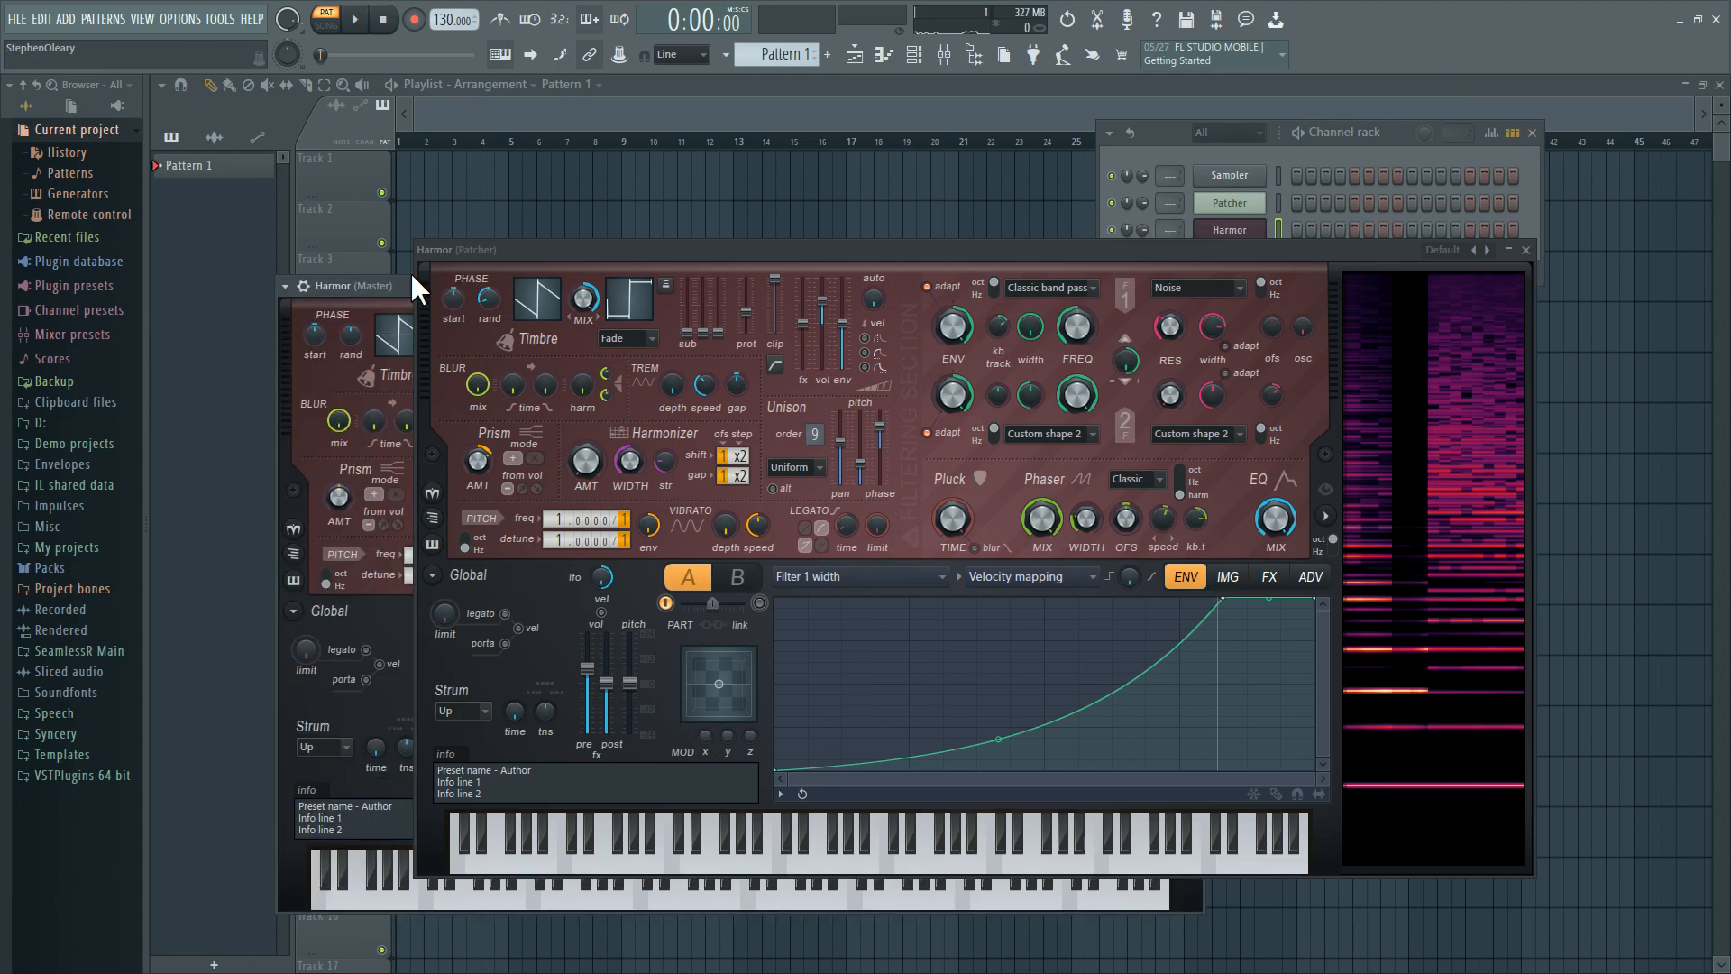
{"action": "left_click", "coordinate": [1524, 249]}
{"action": "left_click_drag", "start_coordinate": [1188, 87], "coordinate": [1143, 257]}
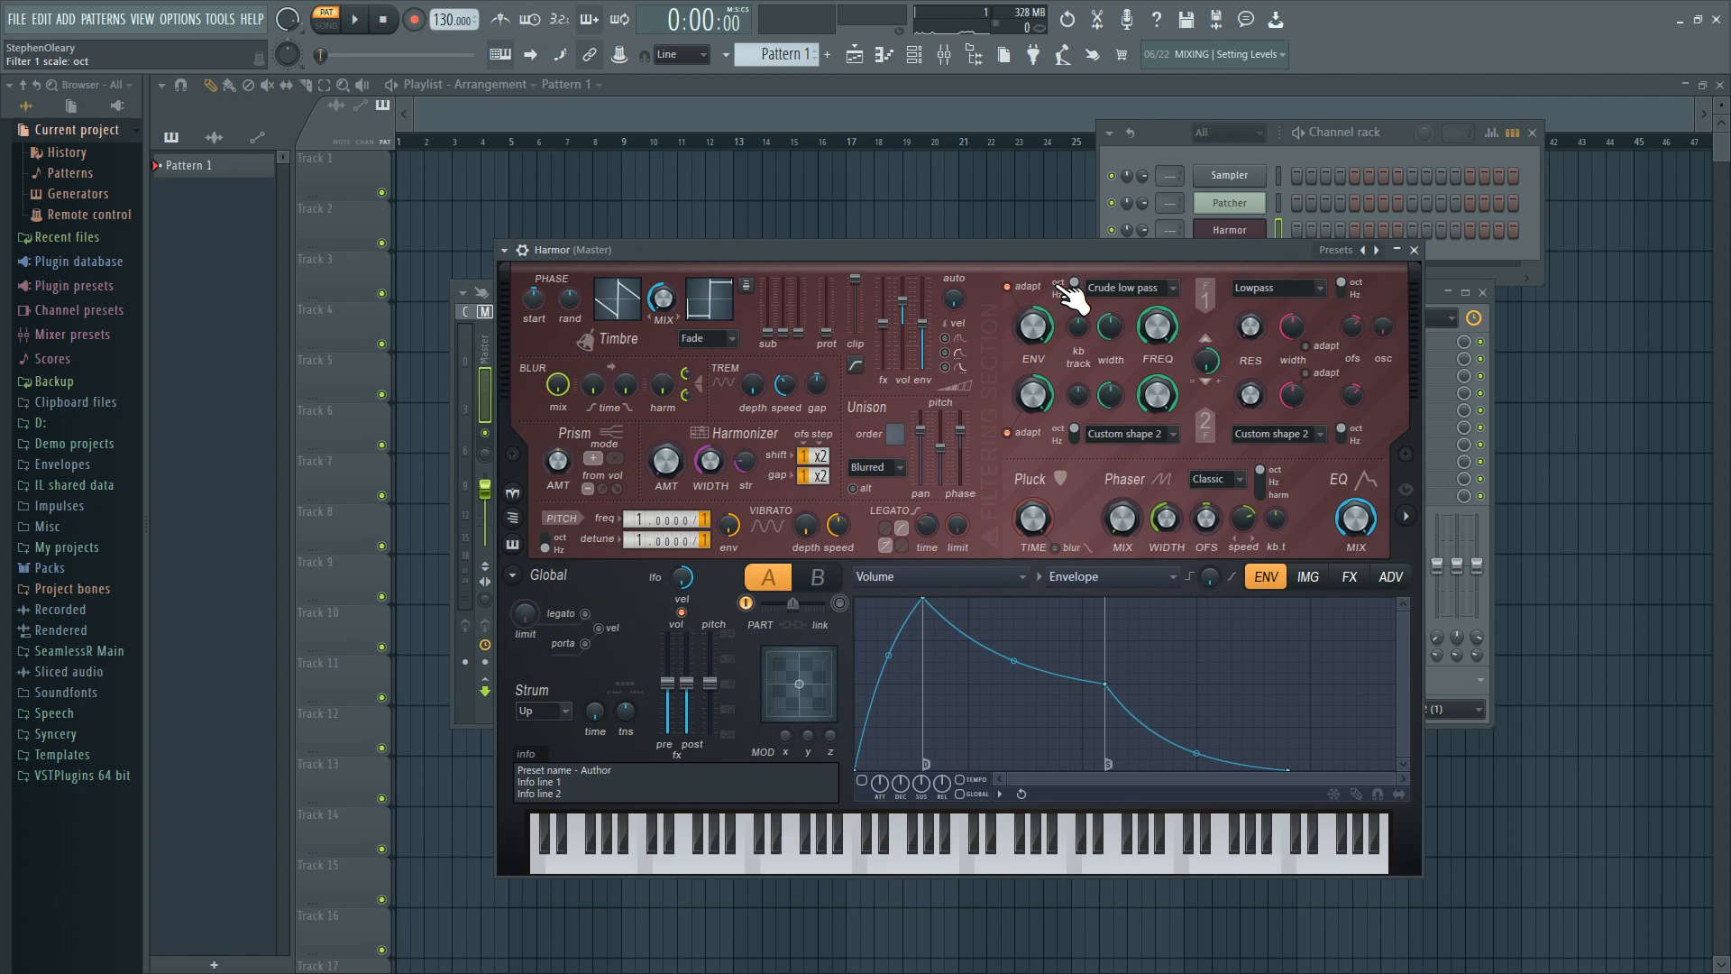
- Show the new Harmor's spectral display and set the filter 1 type to Classic band pass
{"action": "left_click", "coordinate": [1406, 516]}
{"action": "left_click", "coordinate": [1141, 290]}
{"action": "left_click", "coordinate": [1163, 326]}
{"action": "left_click", "coordinate": [1175, 290]}
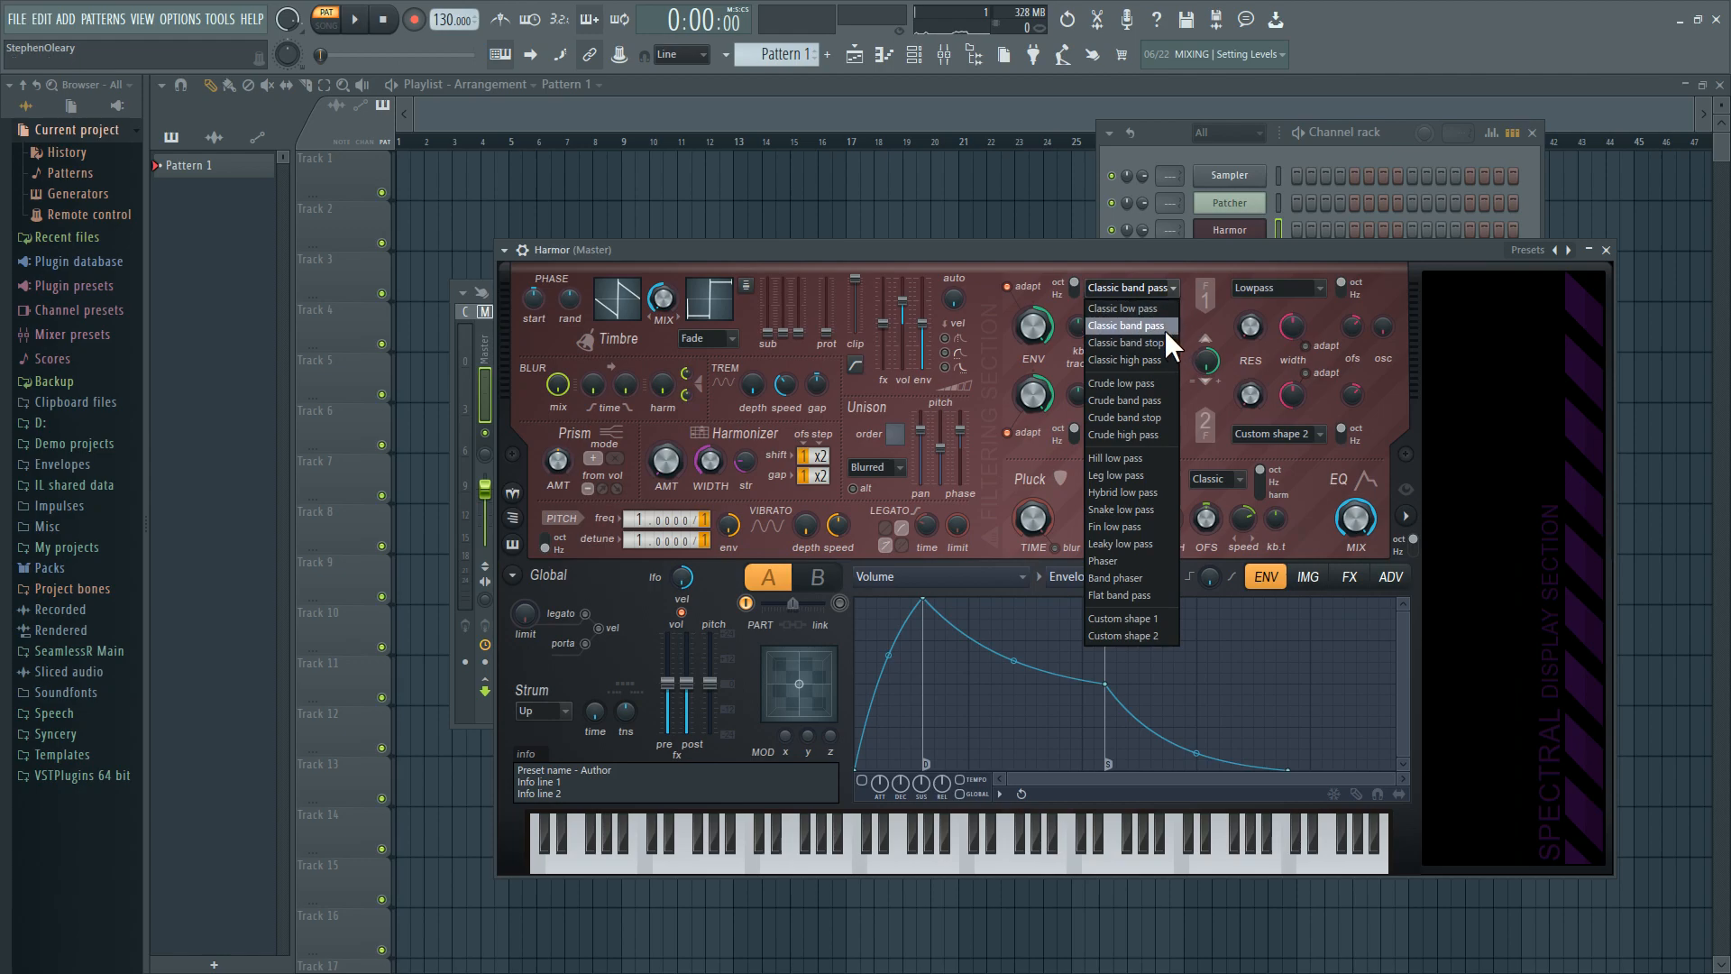
{"action": "left_click", "coordinate": [1165, 328]}
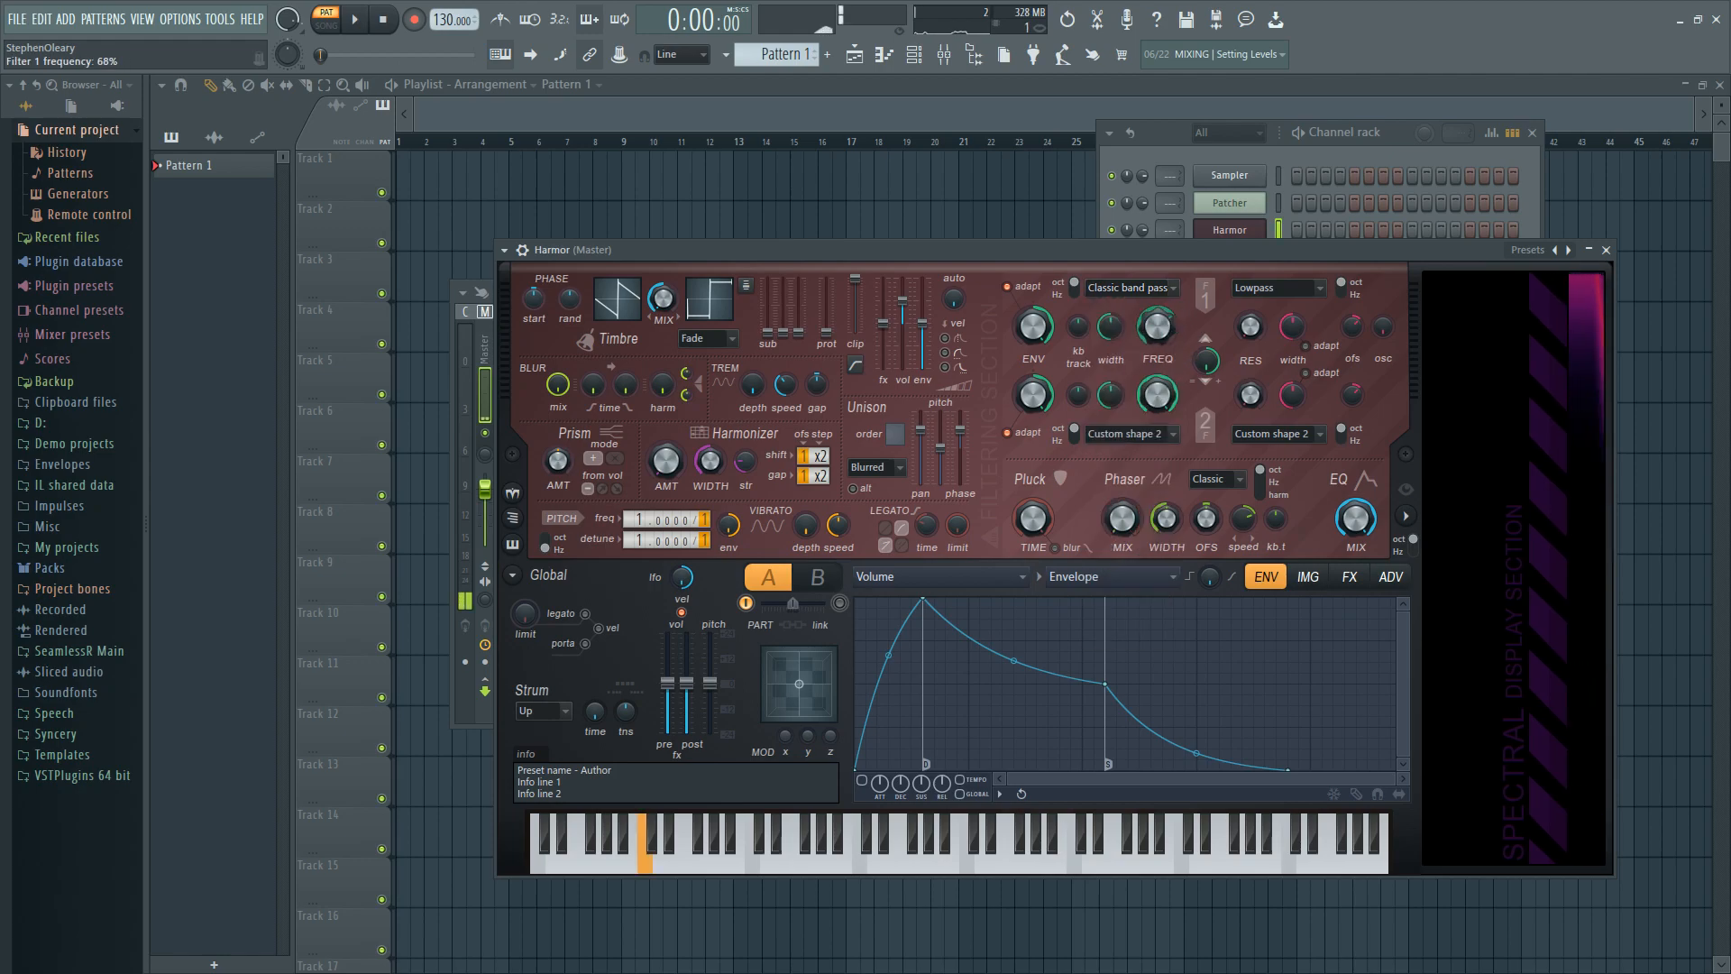
- Give the Filter 1 frequency a gently rising Random mapping and set the unison order to 6
{"action": "right_click", "coordinate": [1157, 327]}
{"action": "left_click", "coordinate": [1229, 370]}
{"action": "left_click", "coordinate": [1146, 578]}
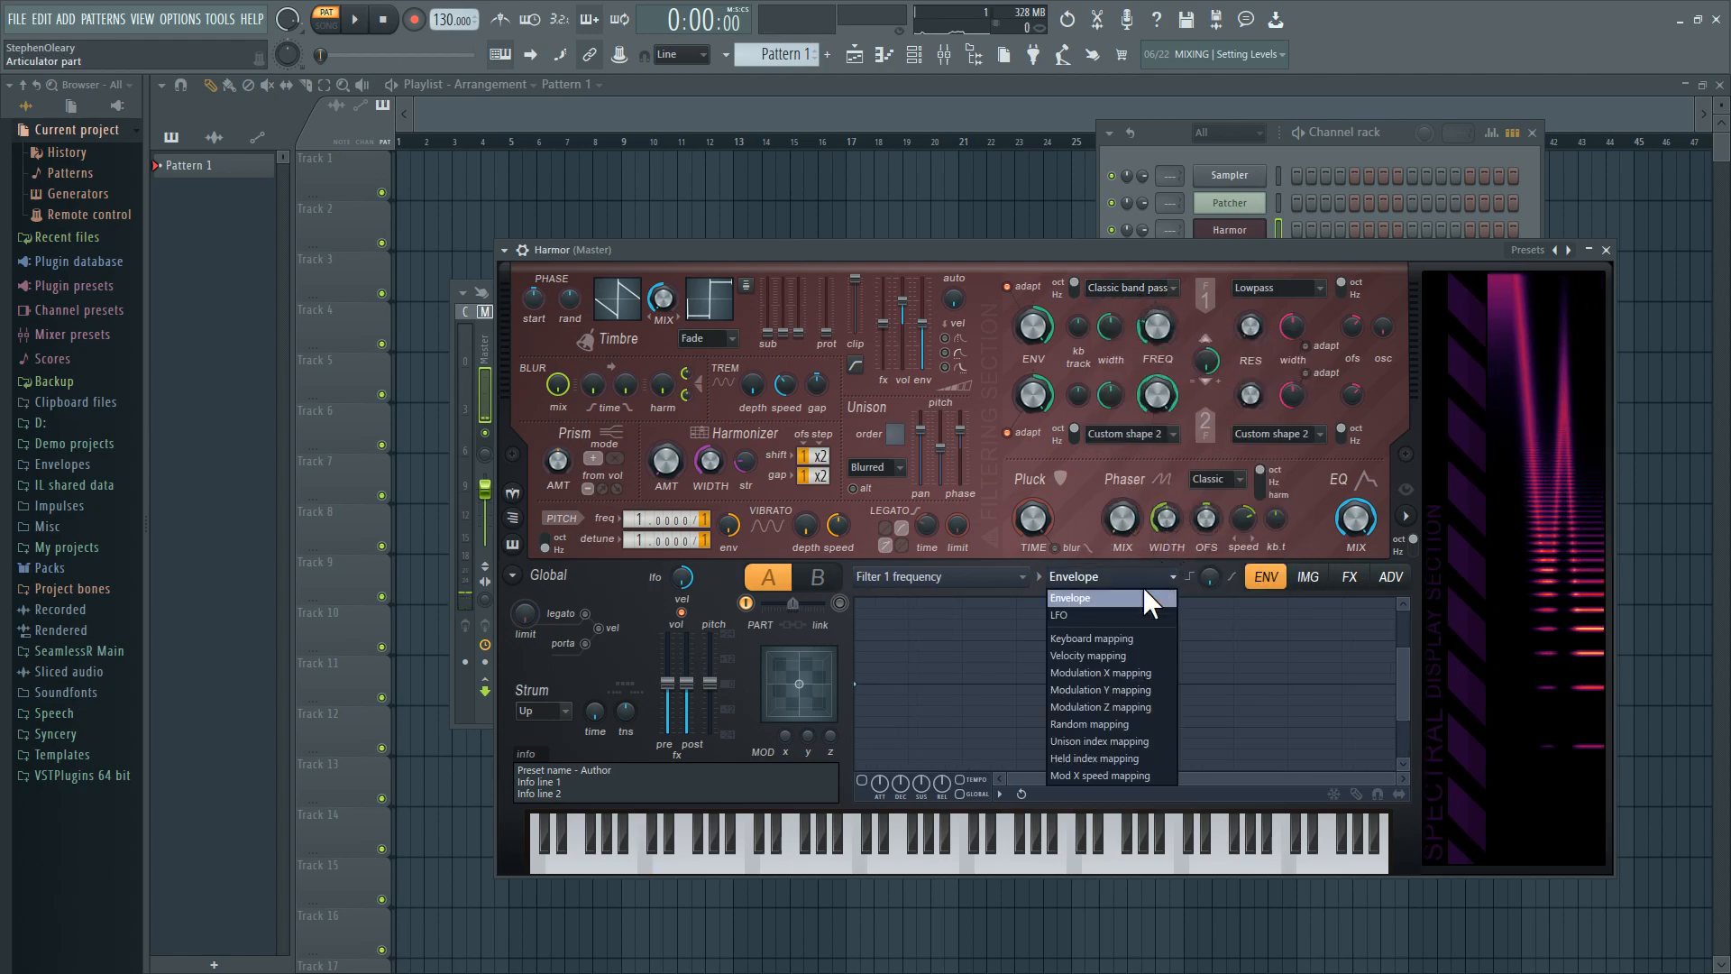
{"action": "left_click", "coordinate": [1115, 727]}
{"action": "left_click_drag", "start_coordinate": [1380, 682], "coordinate": [1399, 657]}
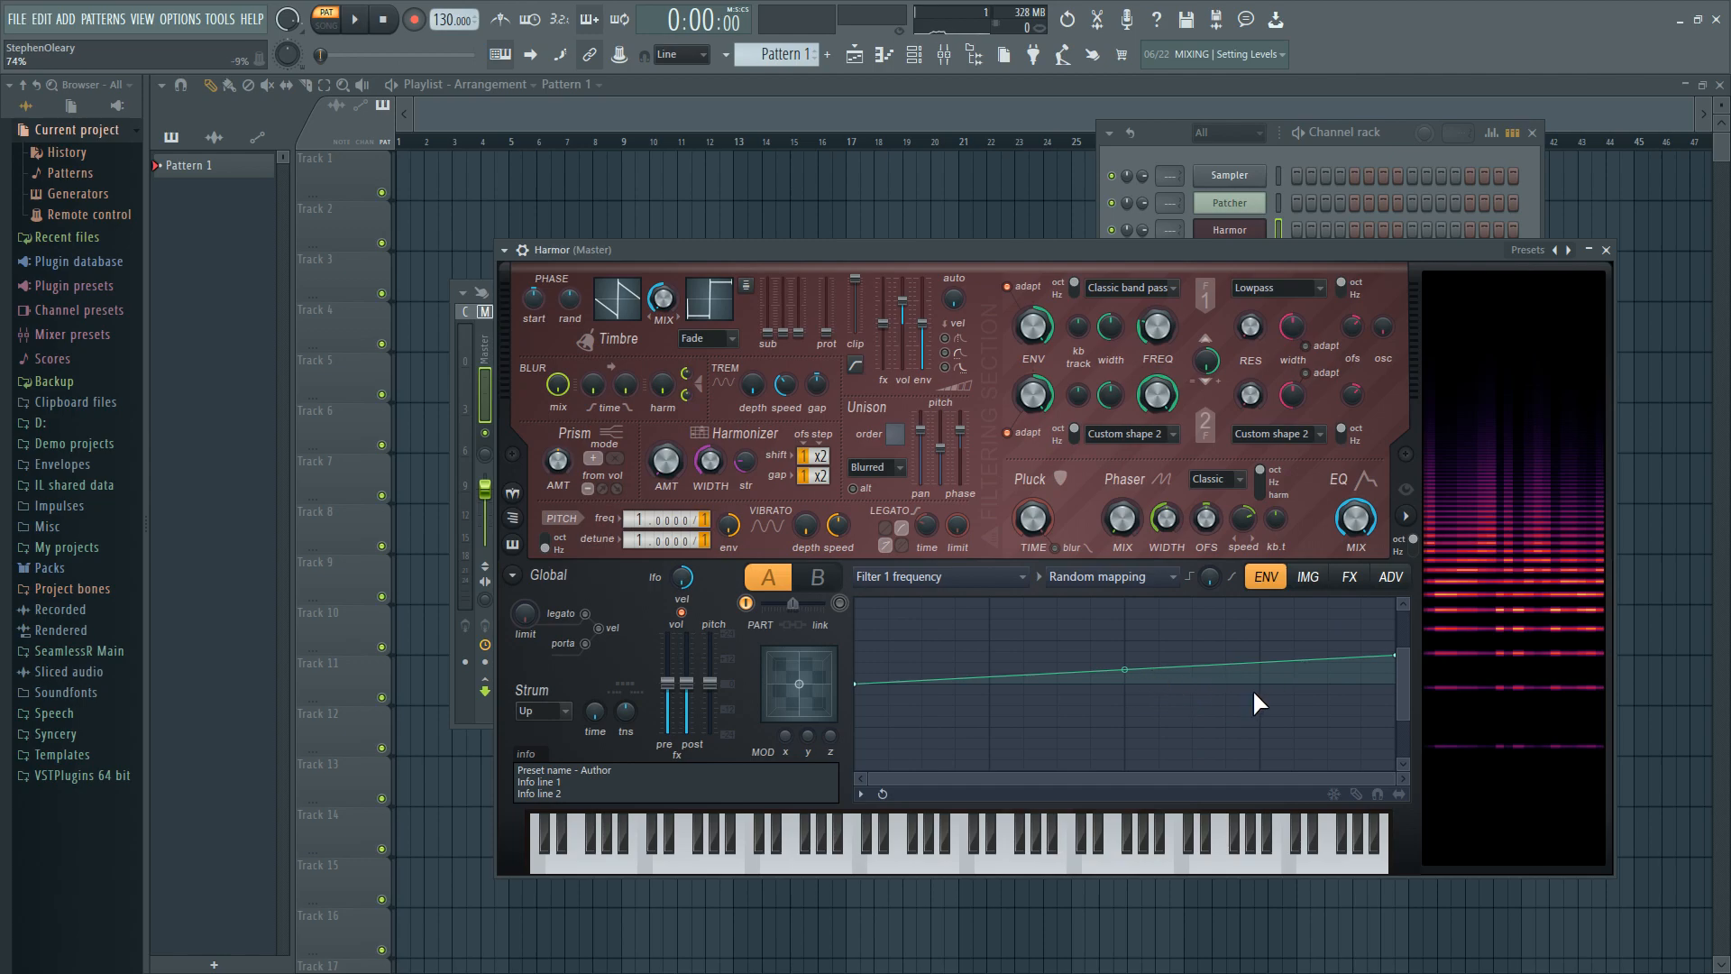
{"action": "left_click_drag", "start_coordinate": [908, 436], "coordinate": [892, 422]}
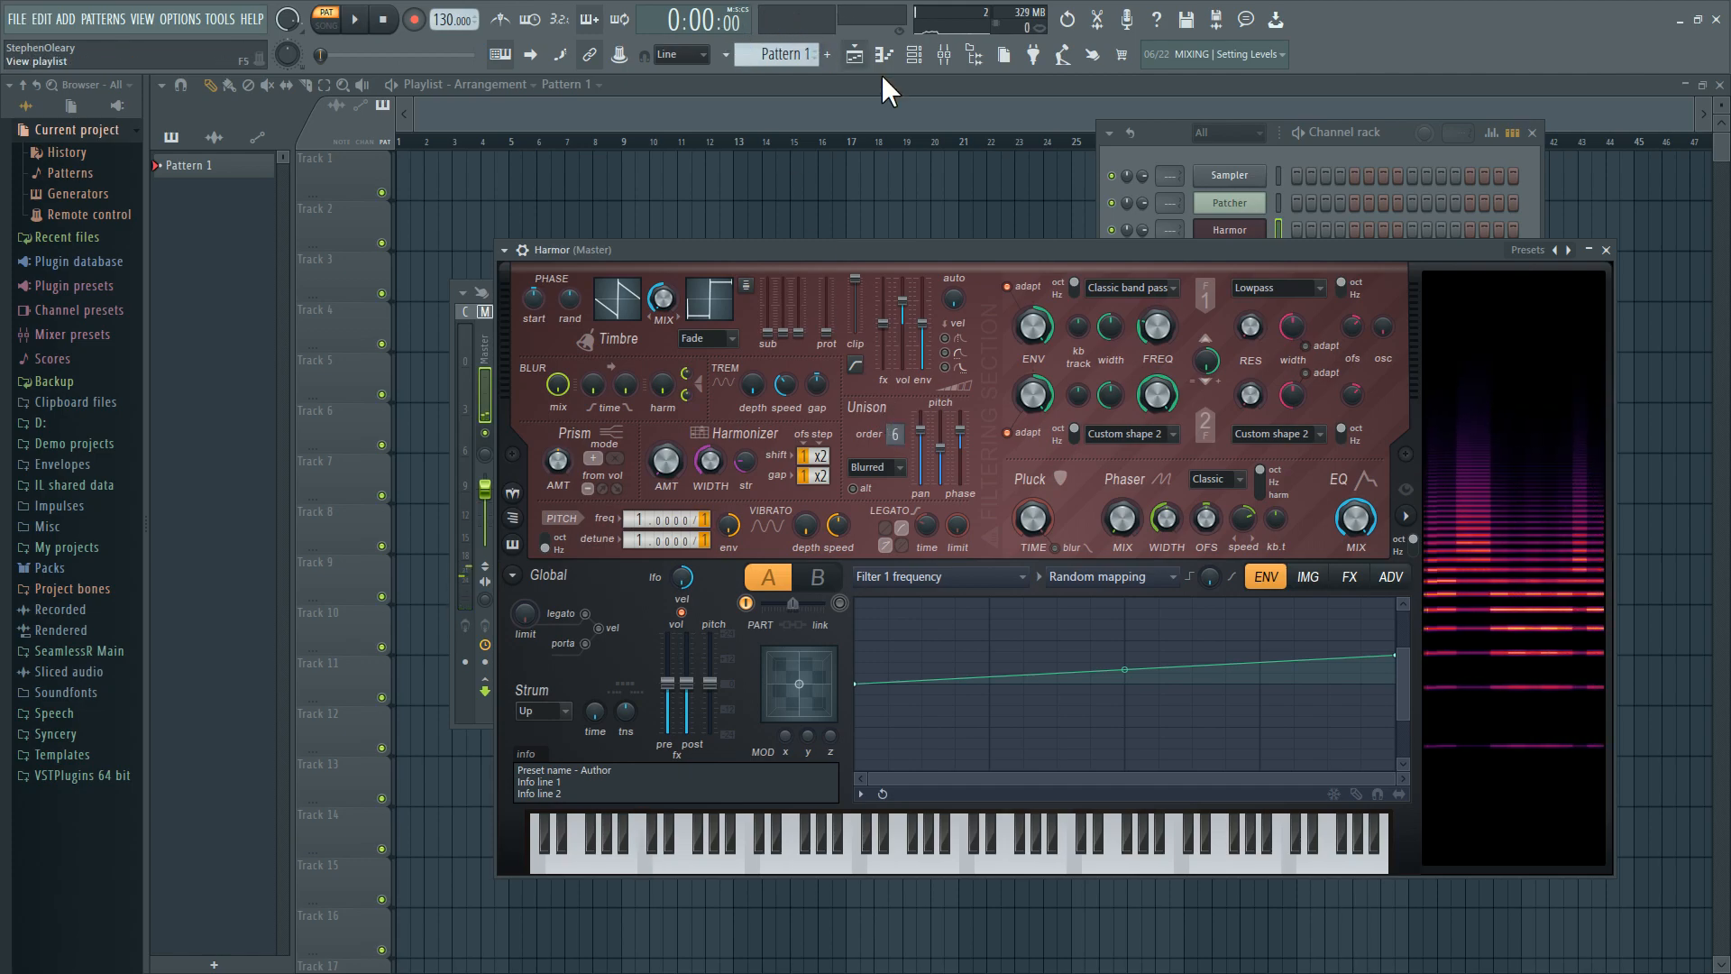
- Load Fruity parametric EQ 2 on the mixer's Master track and place its window beside the mixer
{"action": "left_click", "coordinate": [944, 54]}
{"action": "left_click", "coordinate": [1379, 342]}
{"action": "key", "text": "Escape"}
{"action": "left_click_drag", "start_coordinate": [609, 214], "coordinate": [1560, 341]}
{"action": "left_click_drag", "start_coordinate": [976, 285], "coordinate": [687, 305]}
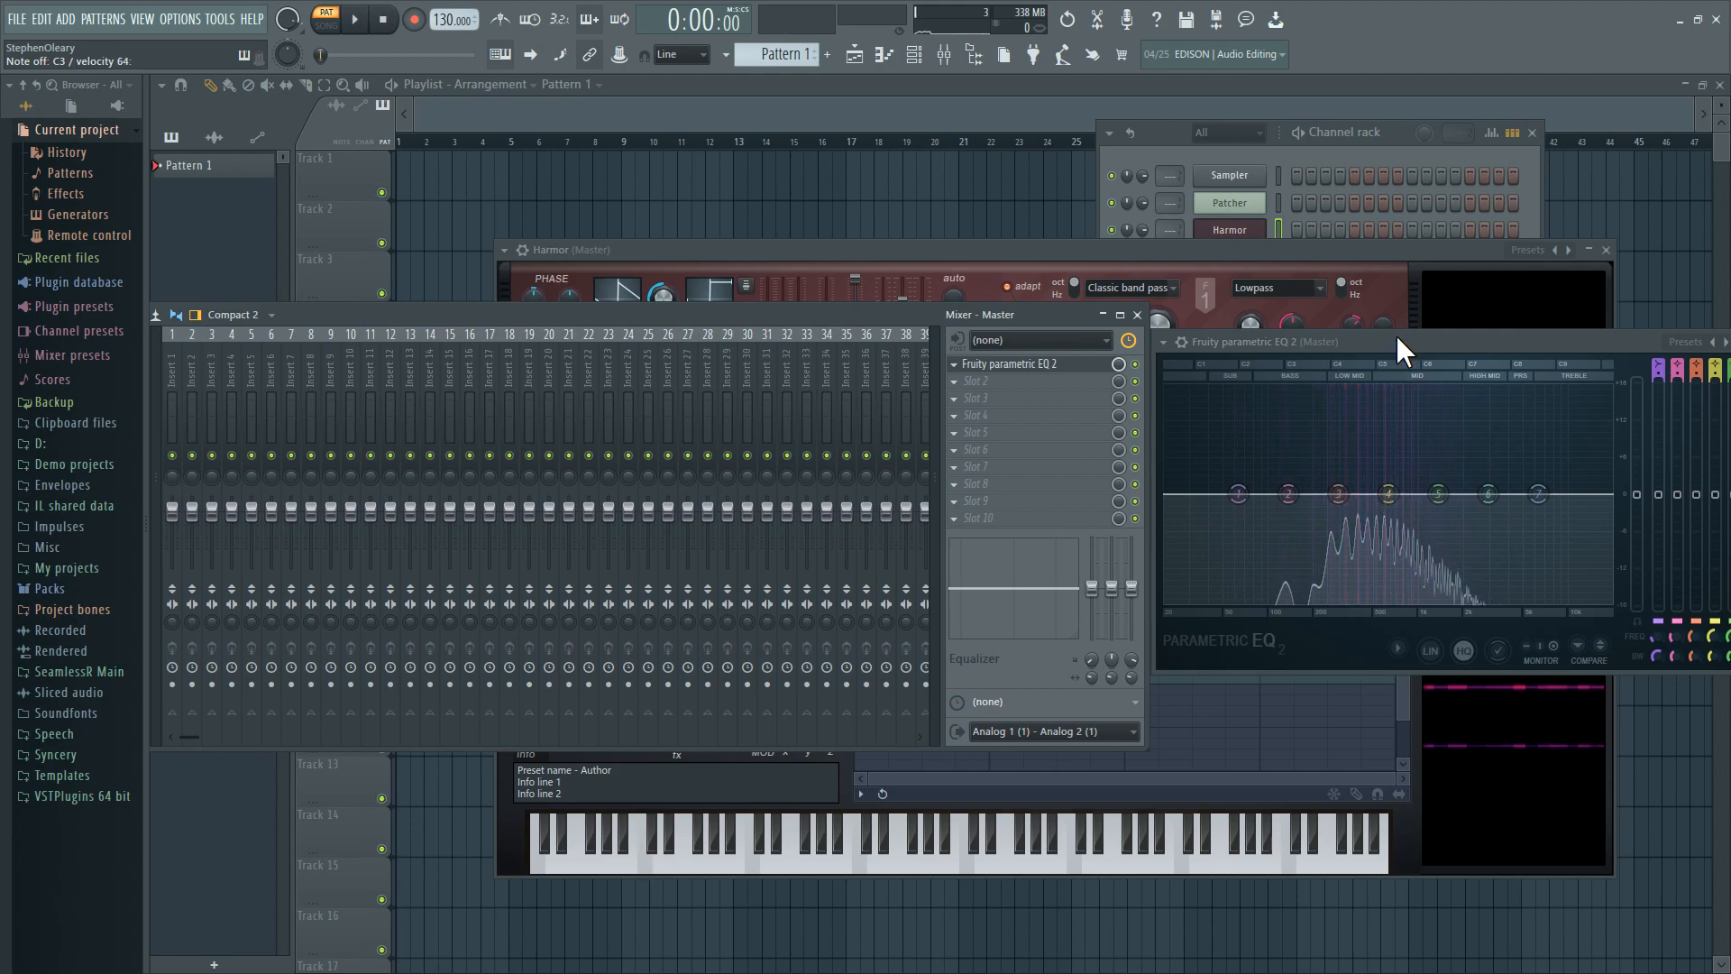
- Set Harmor's voice randomness to Per unison voice in the advanced settings
{"action": "left_click", "coordinate": [1341, 243]}
{"action": "left_click", "coordinate": [1394, 579]}
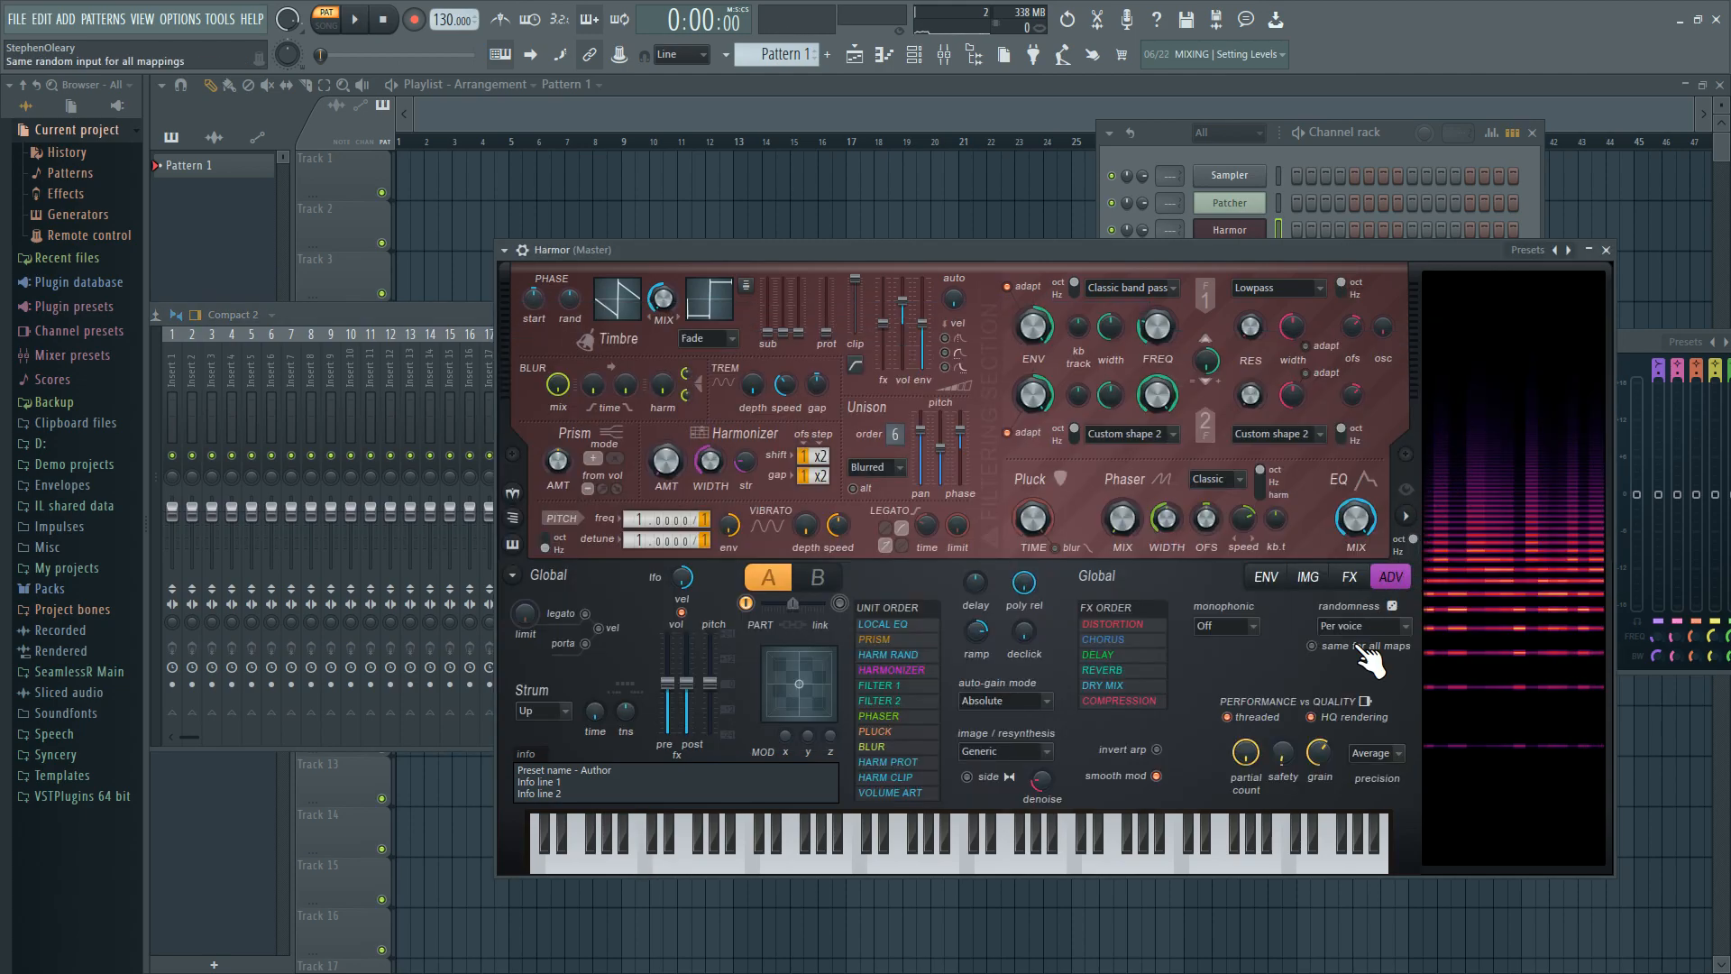
{"action": "left_click", "coordinate": [1397, 631]}
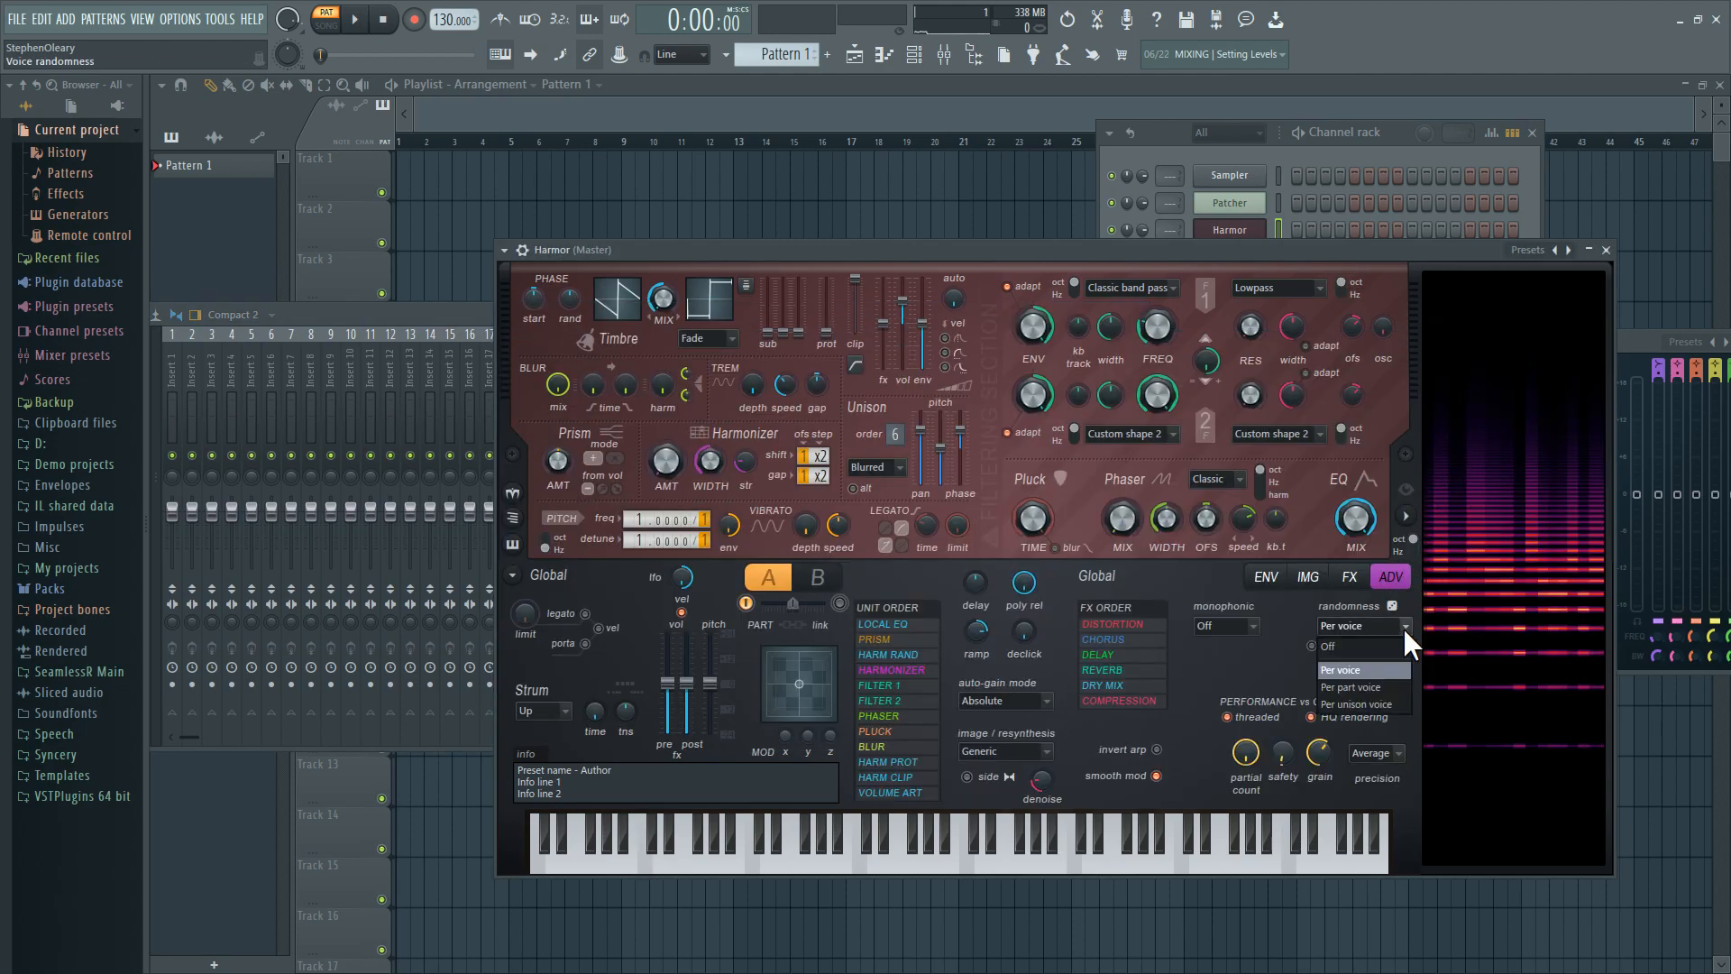
{"action": "left_click", "coordinate": [1393, 627]}
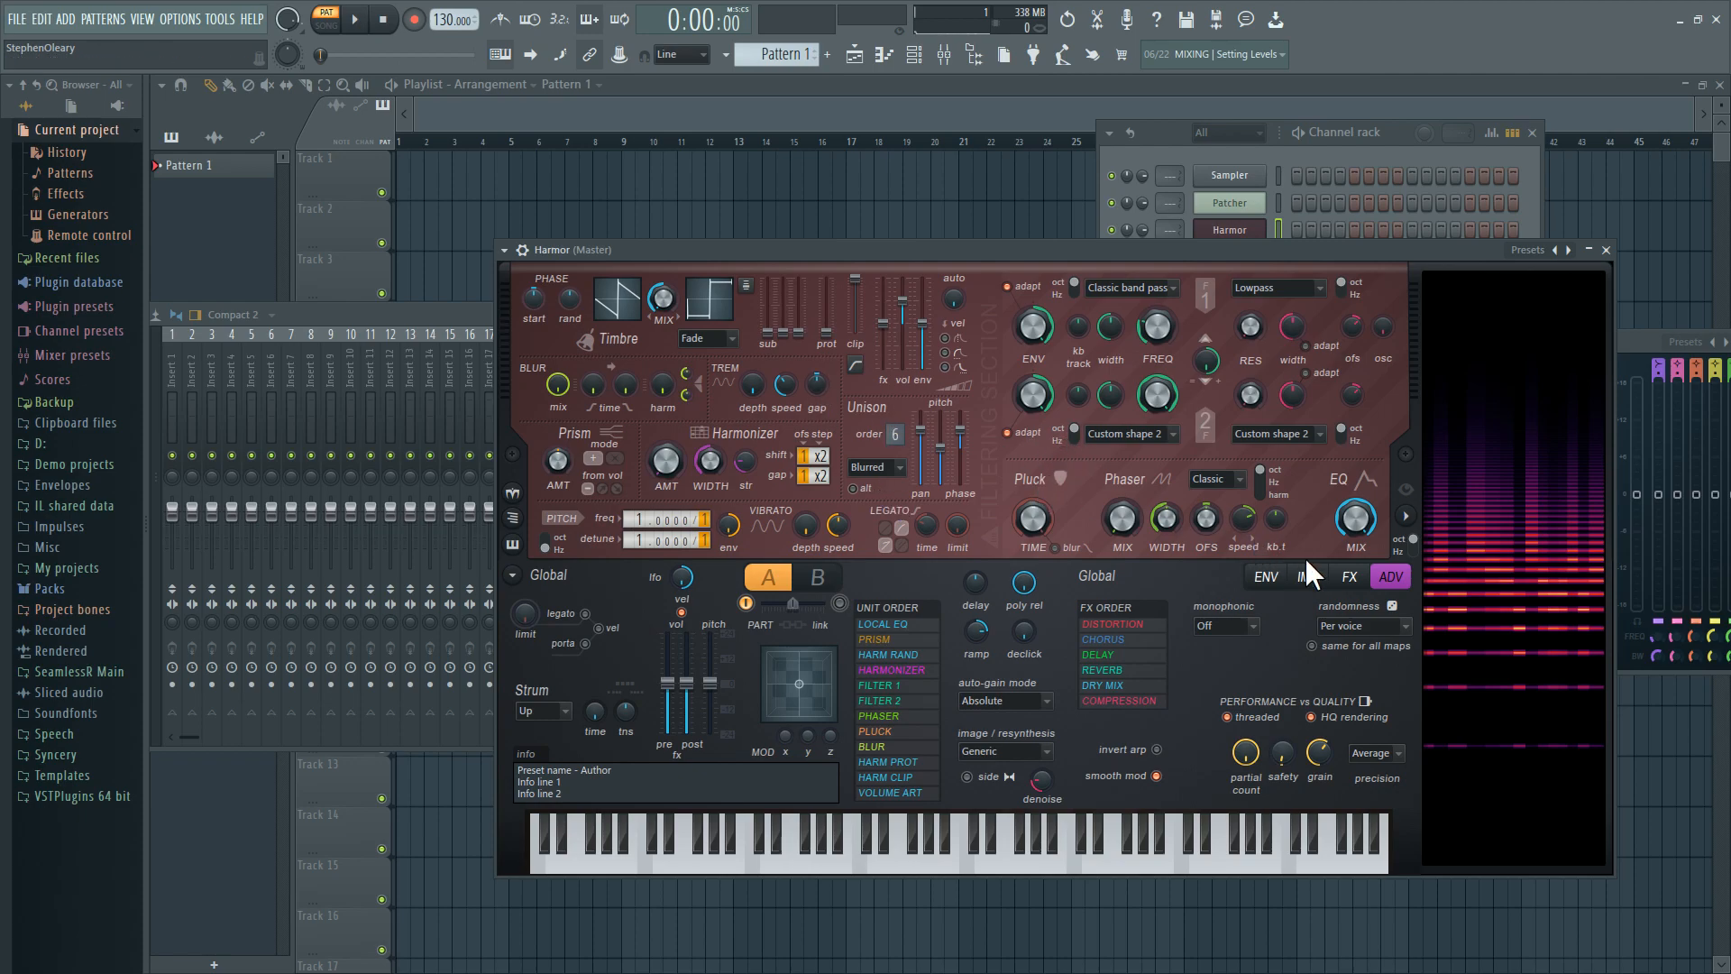
{"action": "left_click", "coordinate": [1267, 577]}
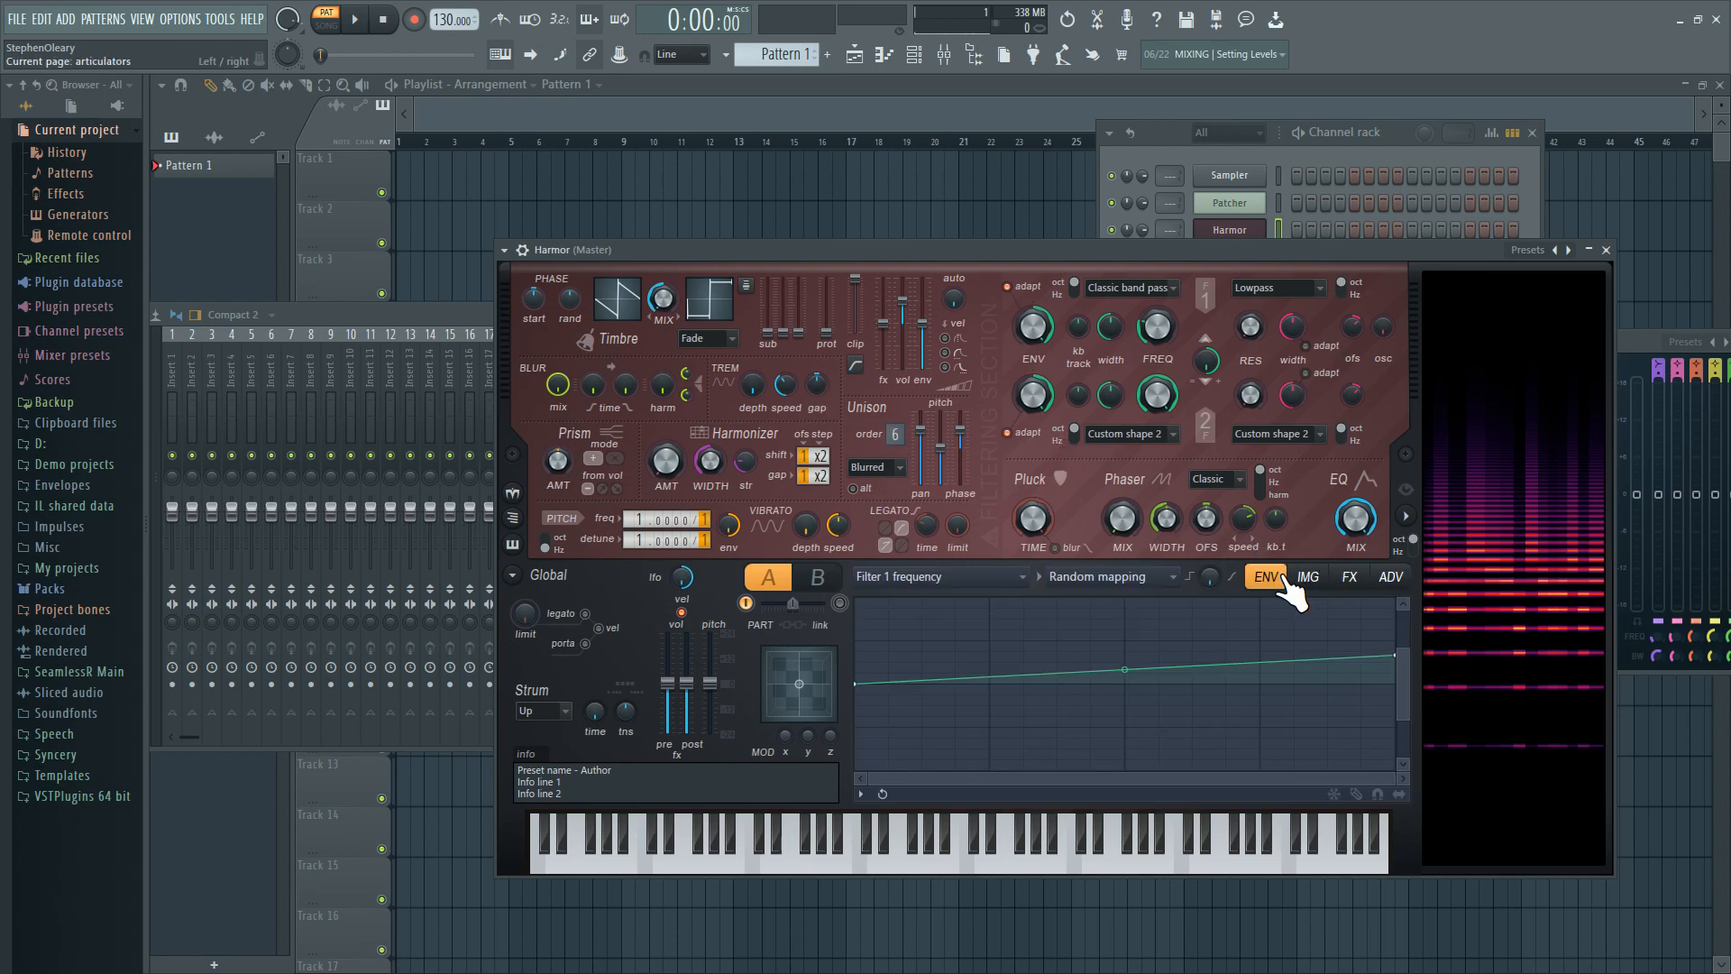
{"action": "left_click", "coordinate": [1392, 577]}
{"action": "left_click", "coordinate": [1396, 626]}
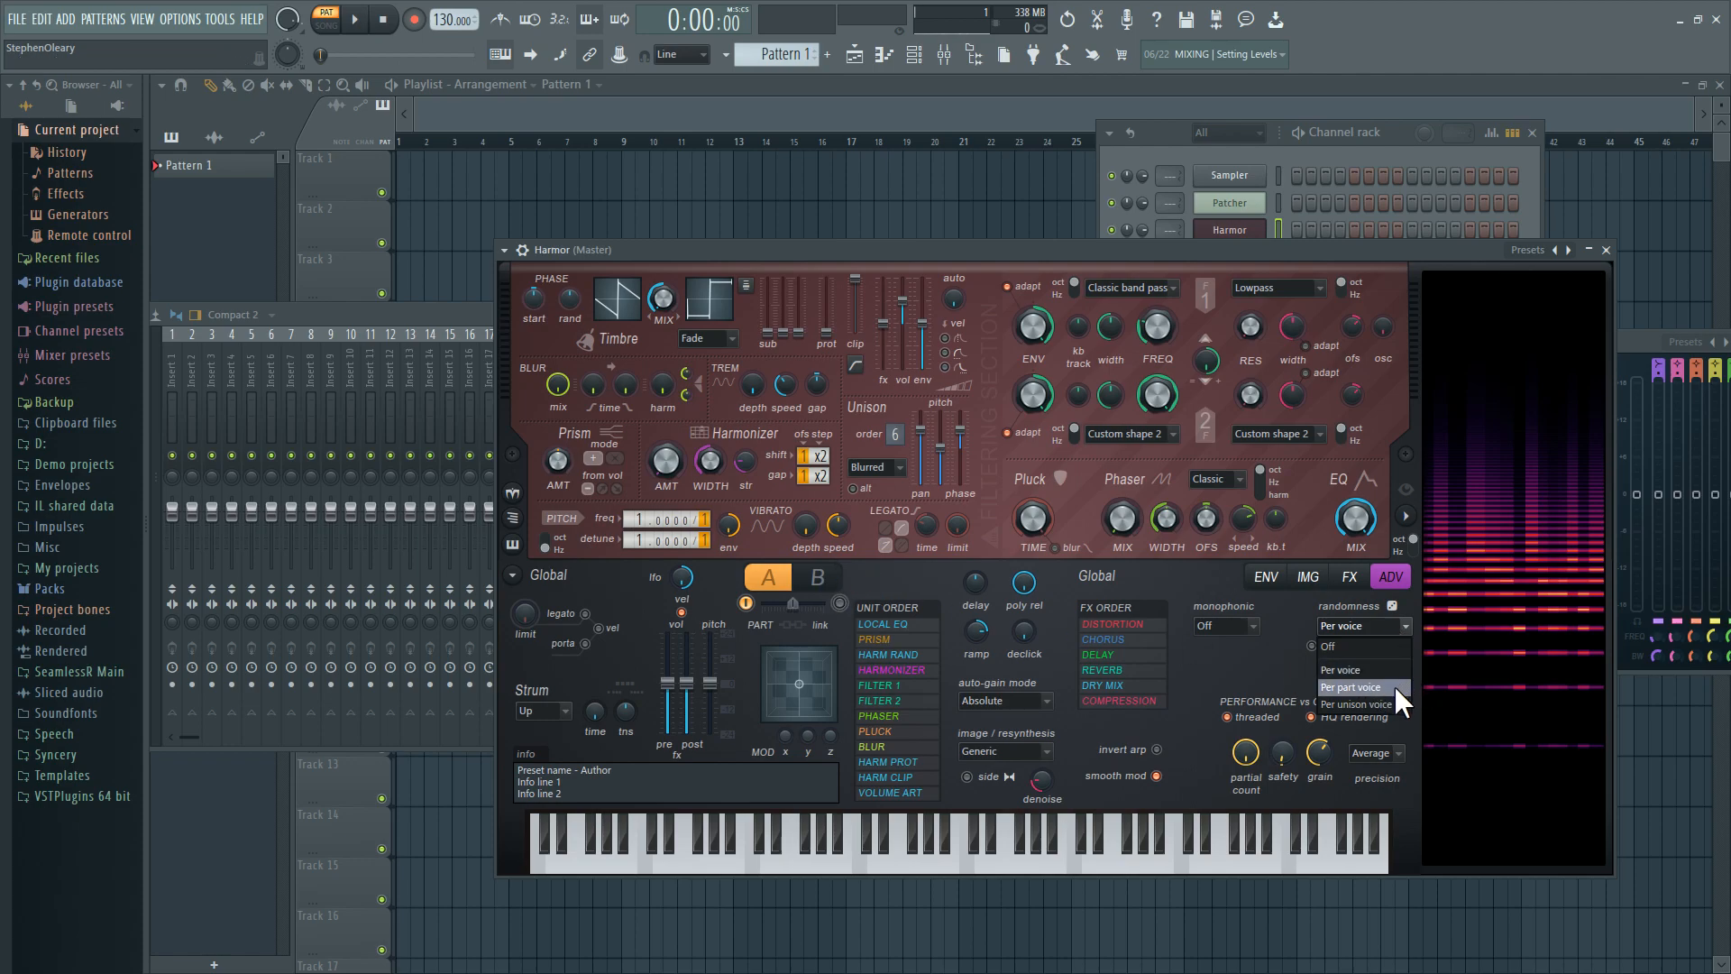
{"action": "left_click", "coordinate": [1395, 704]}
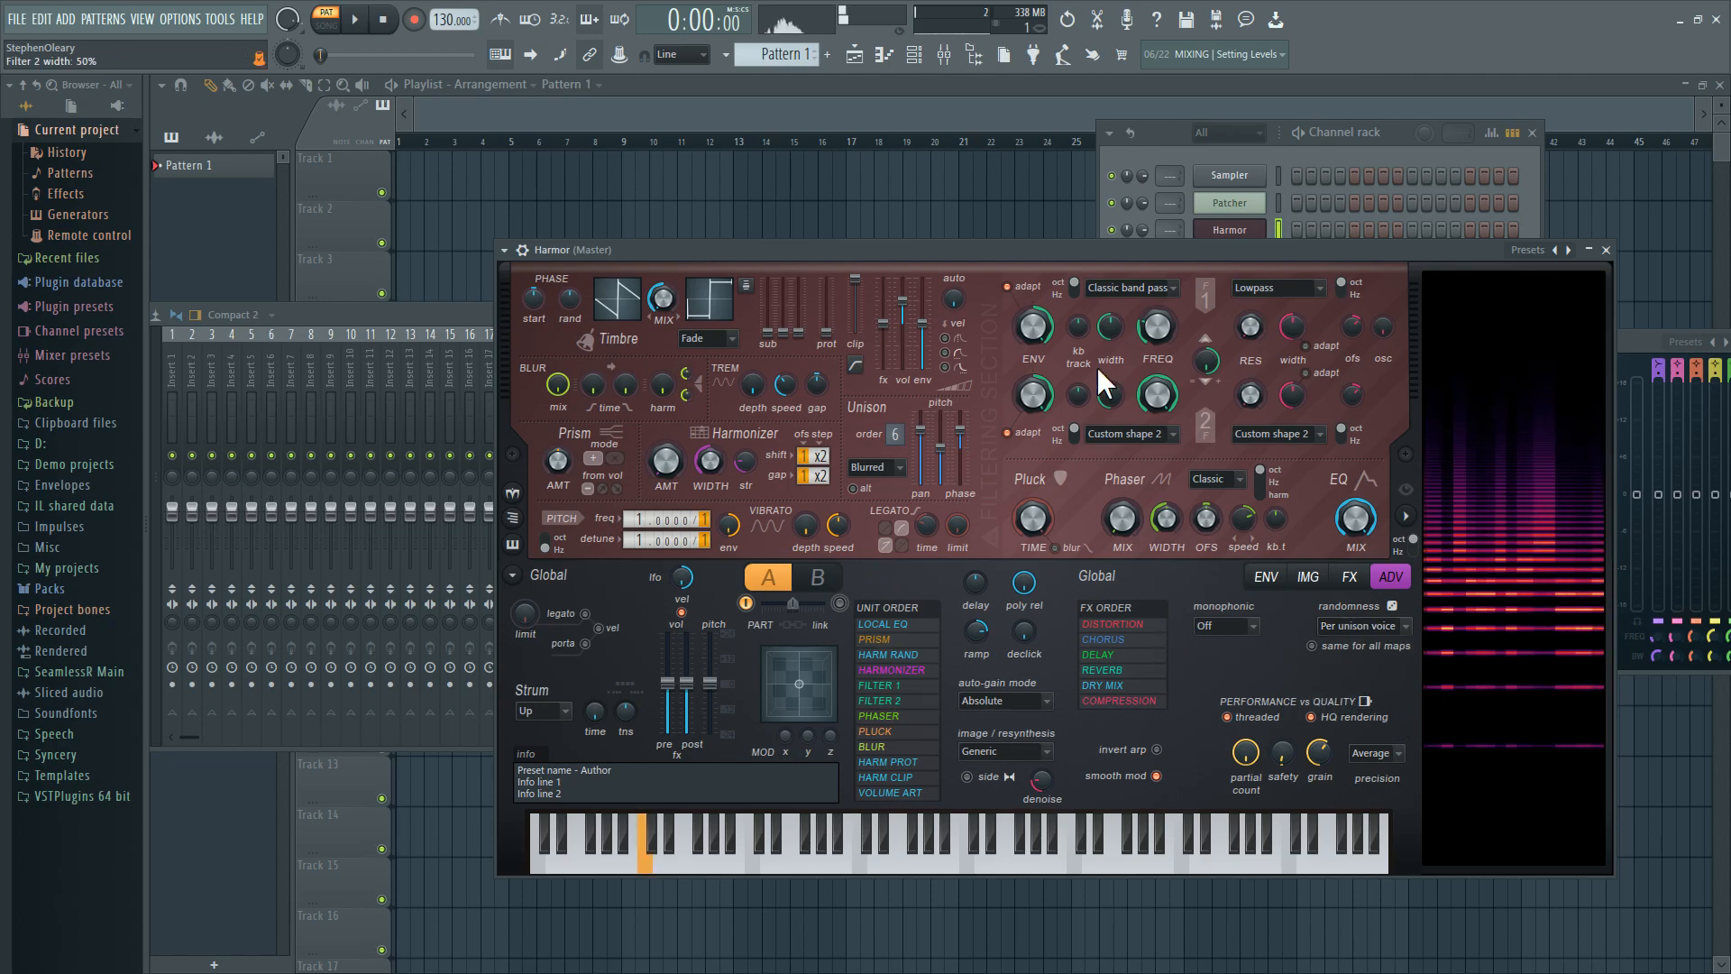
- Steepen the Filter 1 frequency Random mapping by lowering its start point to the minimum and raising its end point near the maximum
{"action": "left_click_drag", "start_coordinate": [1200, 250], "coordinate": [1165, 738]}
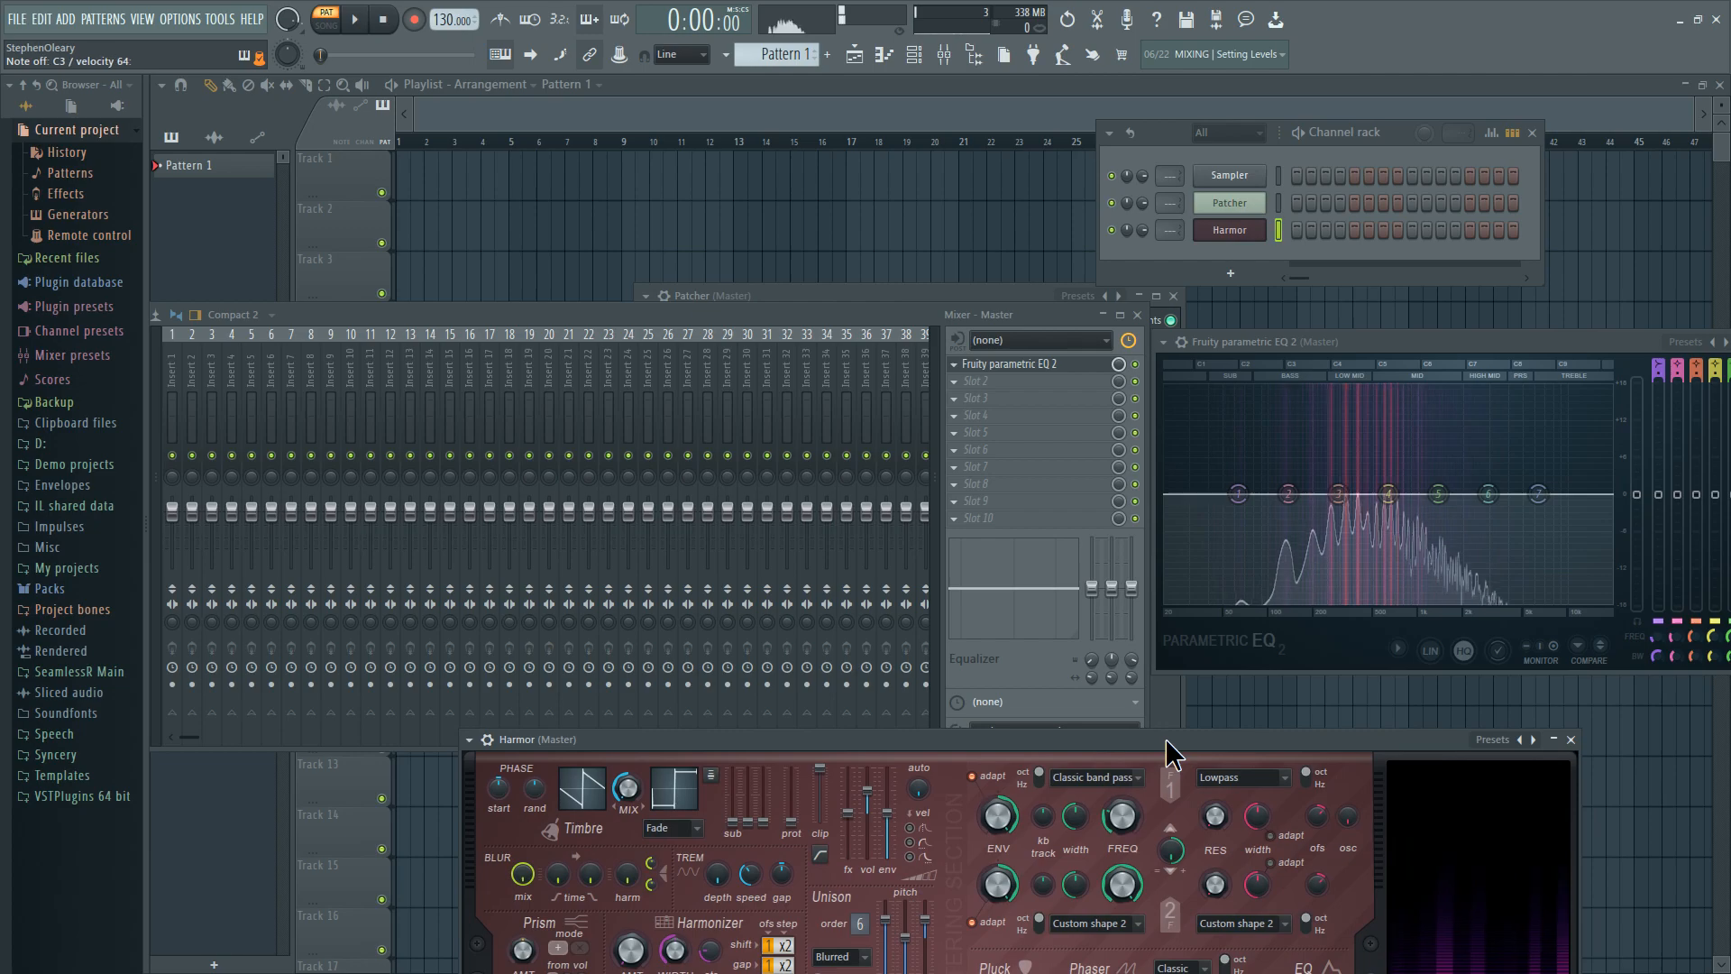
{"action": "mouse_move", "coordinate": [1122, 816]}
{"action": "left_mouse_down"}
{"action": "mouse_move", "coordinate": [1122, 857]}
{"action": "mouse_move", "coordinate": [1122, 828]}
{"action": "left_mouse_up"}
{"action": "left_click_drag", "start_coordinate": [1245, 744], "coordinate": [1155, 354]}
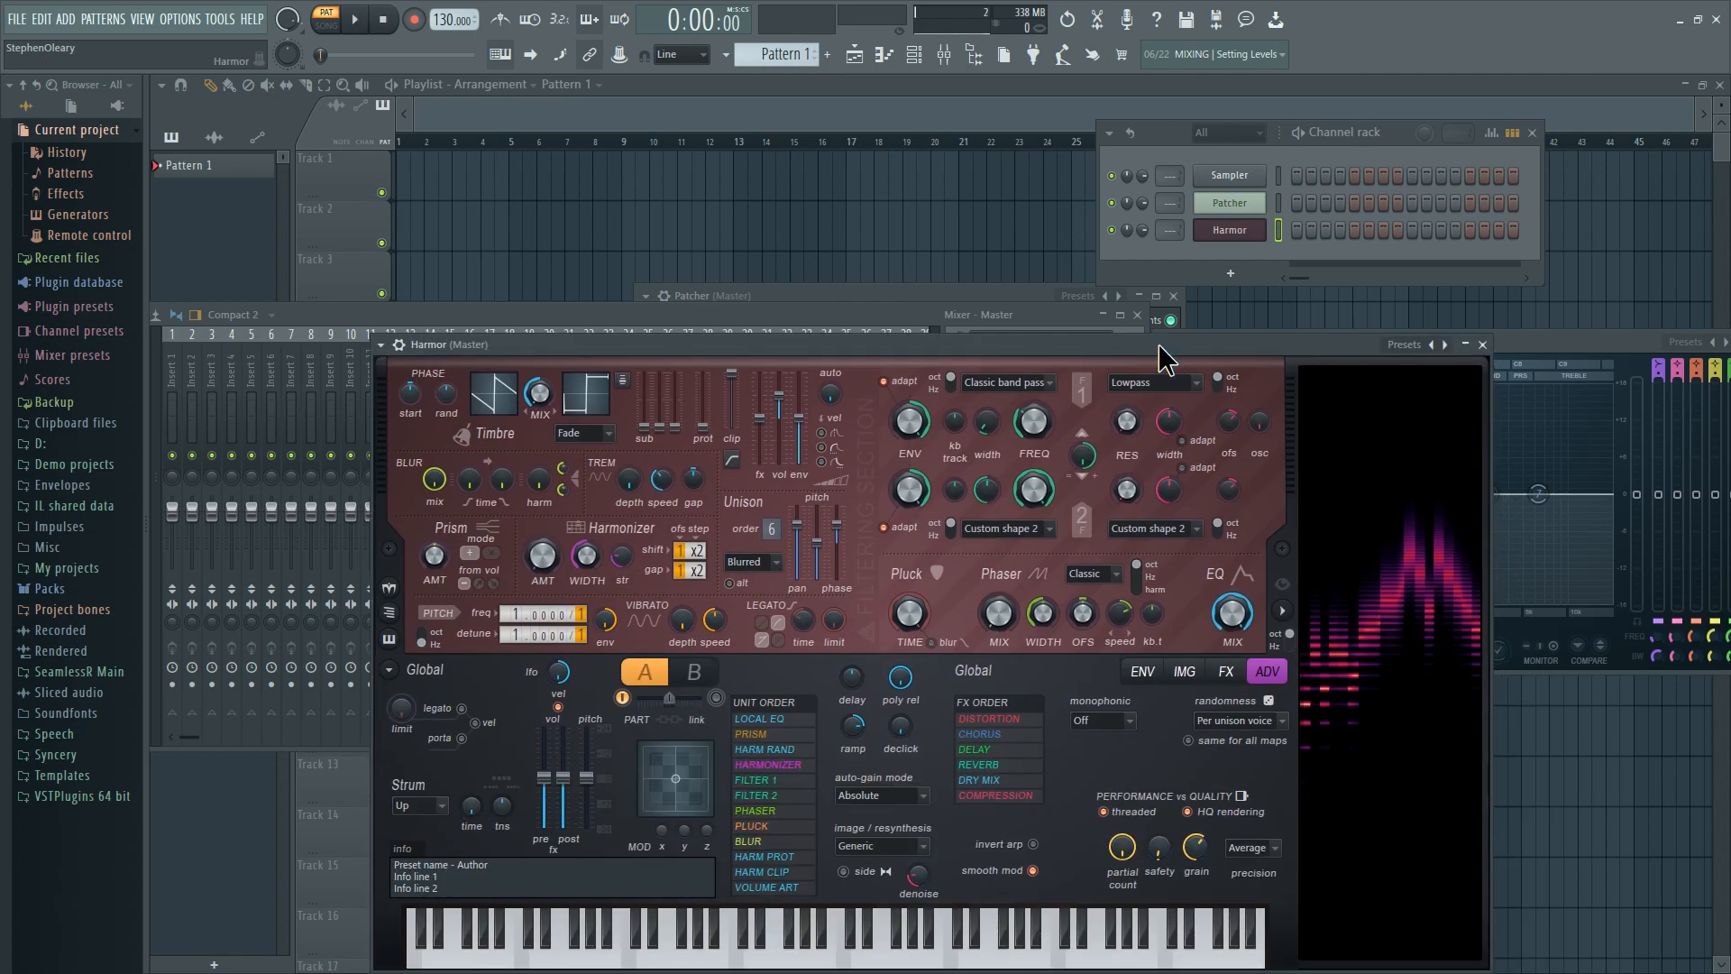
{"action": "right_click", "coordinate": [1021, 409]}
{"action": "left_click", "coordinate": [1069, 447]}
{"action": "left_click_drag", "start_coordinate": [731, 779], "coordinate": [732, 875]}
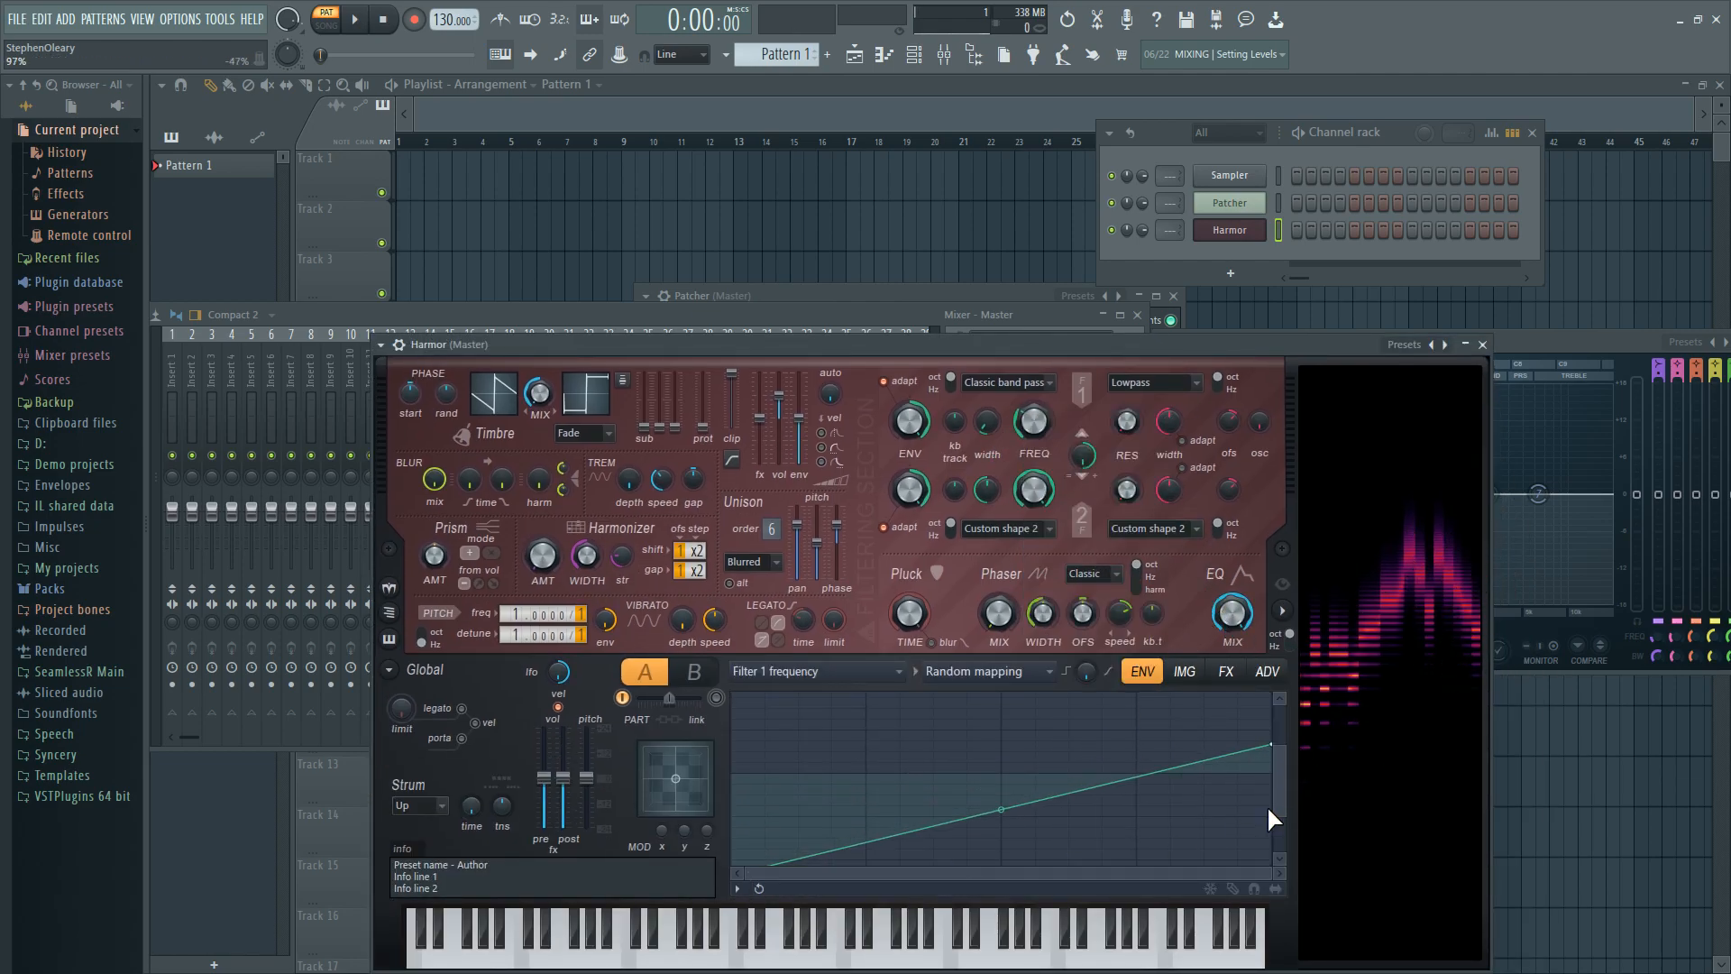
{"action": "left_click_drag", "start_coordinate": [1272, 744], "coordinate": [1272, 699]}
- Check the sound's spectrum in the parametric EQ, then return to the Harmor window
{"action": "left_click", "coordinate": [1566, 346]}
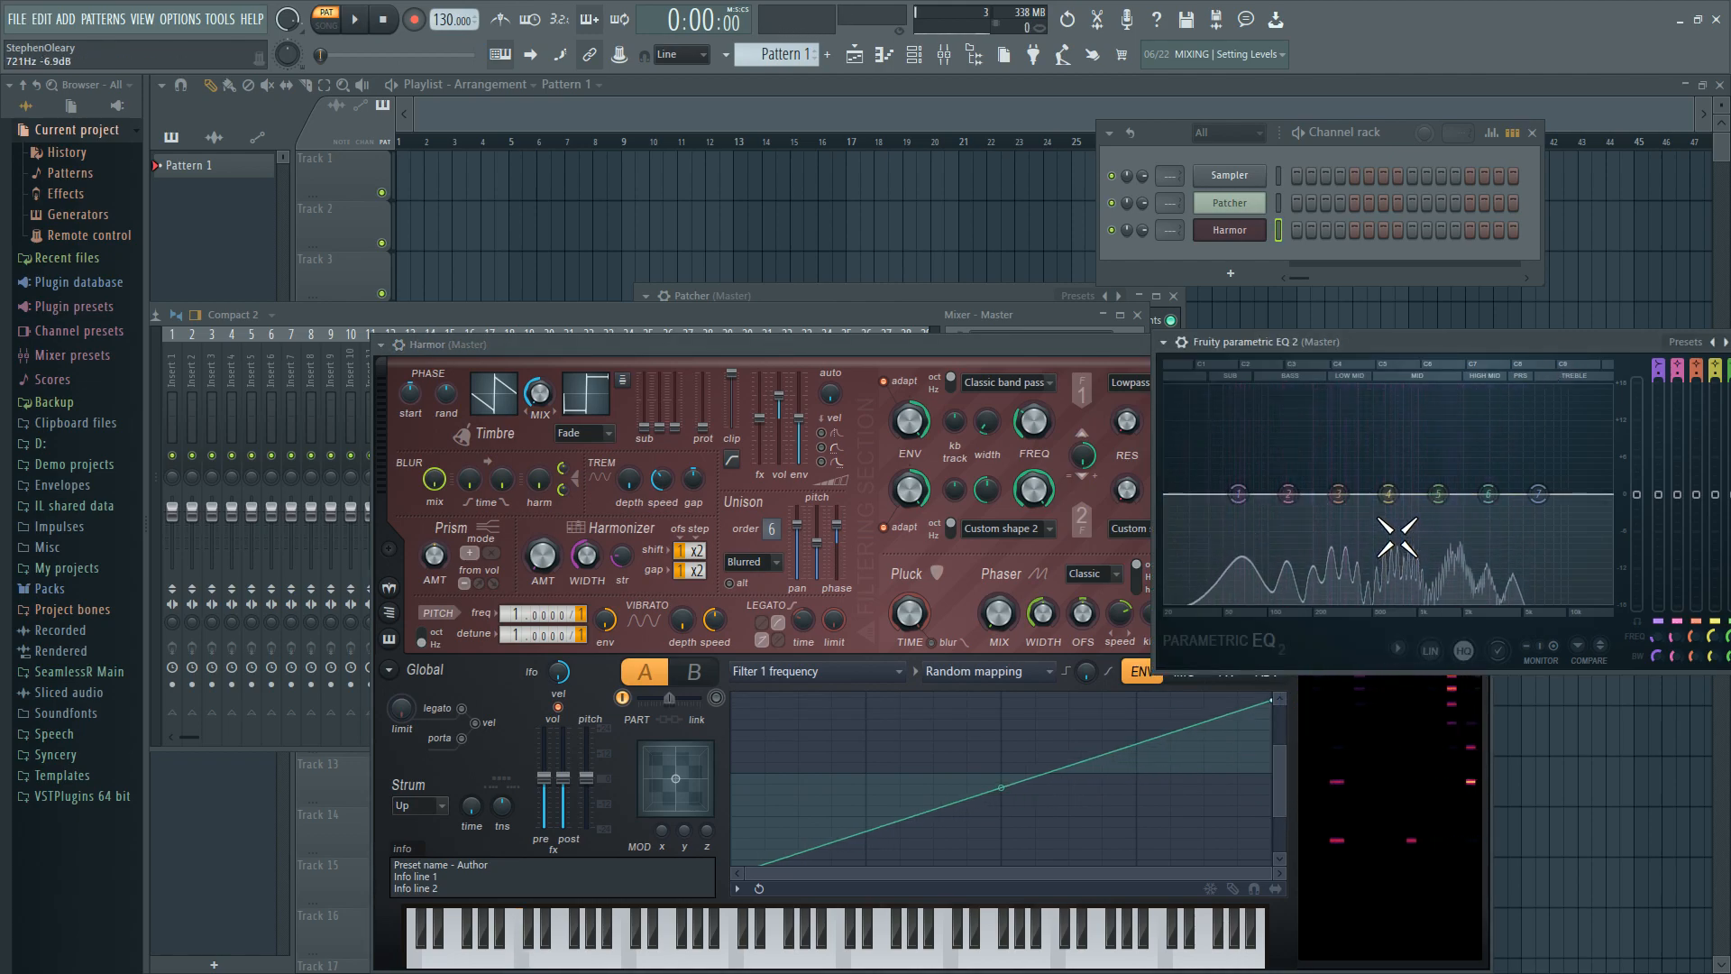
{"action": "left_click", "coordinate": [987, 356]}
{"action": "left_click_drag", "start_coordinate": [933, 338], "coordinate": [927, 267]}
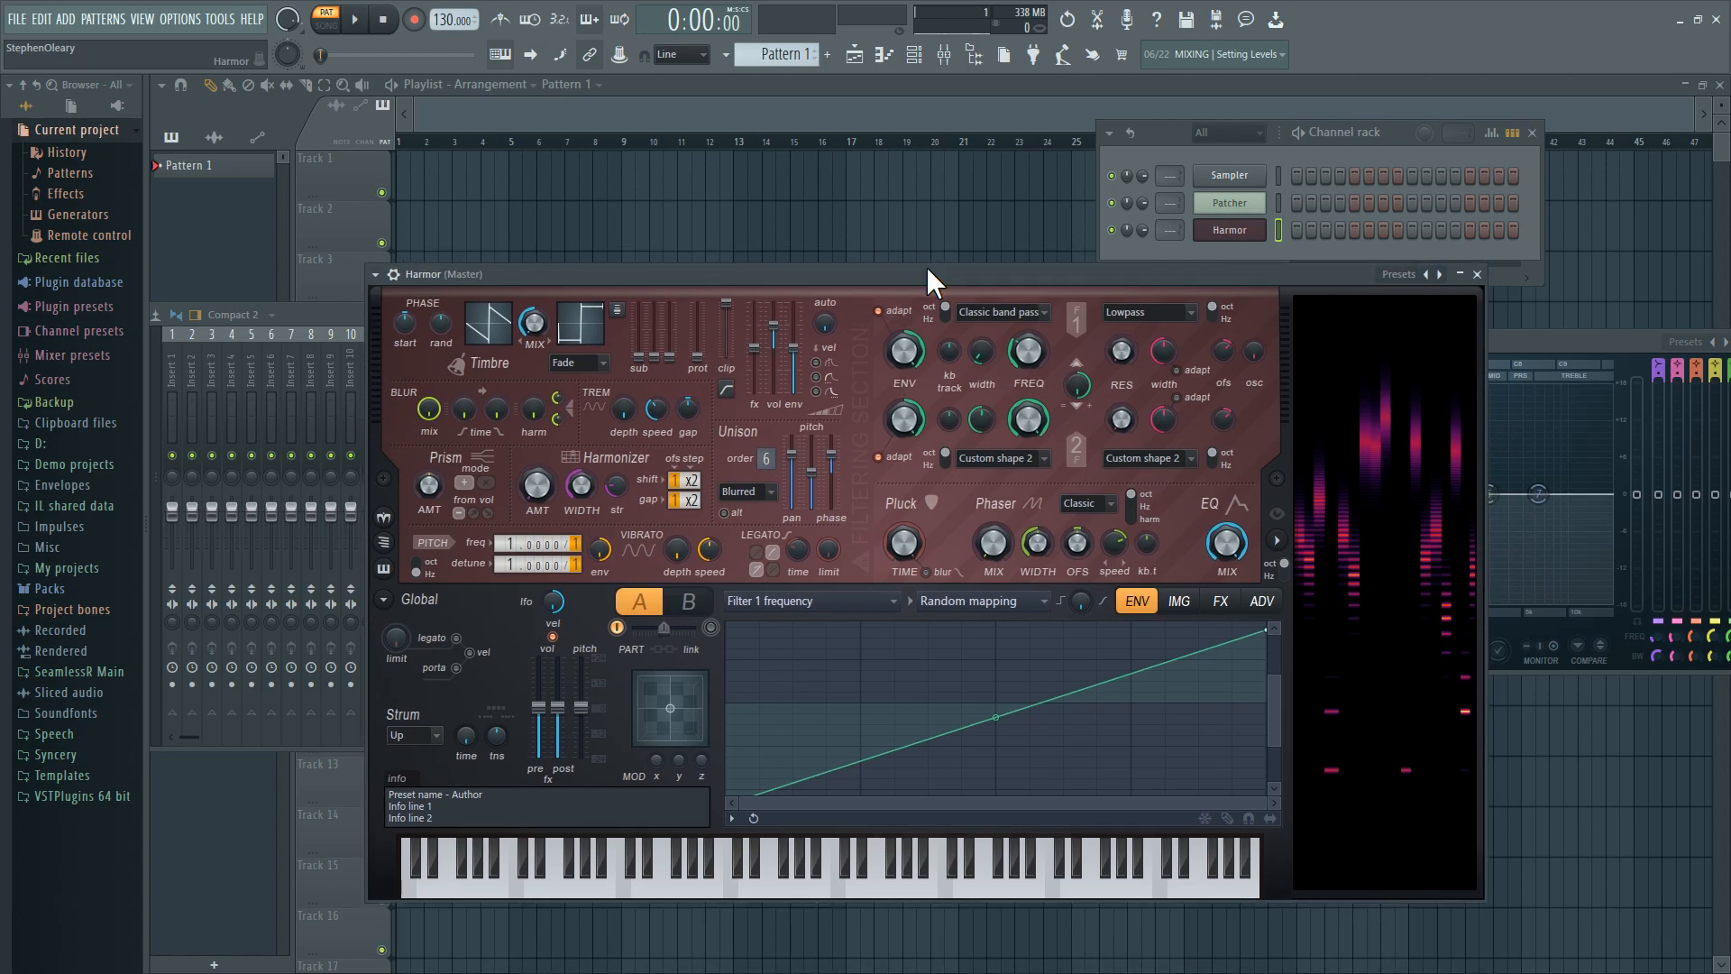
- Reopen the Patcher's Harmor and examine its advanced randomness settings and its Filter 1 width velocity mapping
{"action": "left_click", "coordinate": [1237, 204]}
{"action": "left_click", "coordinate": [913, 500]}
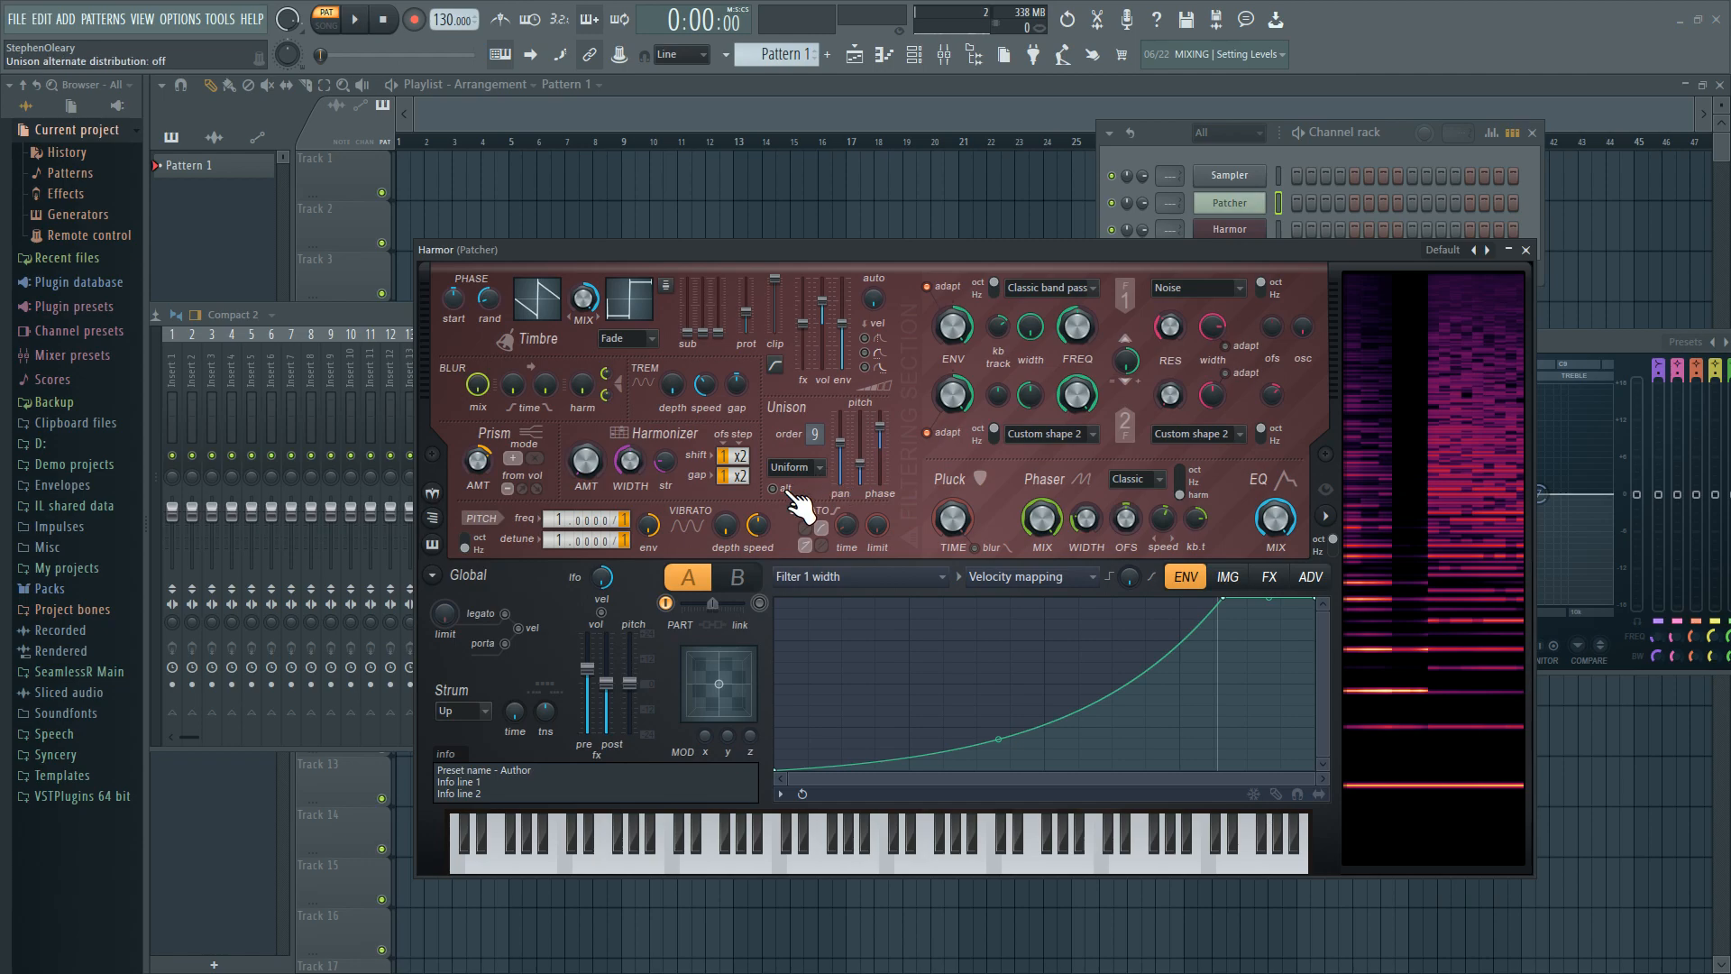
{"action": "left_click", "coordinate": [1312, 582]}
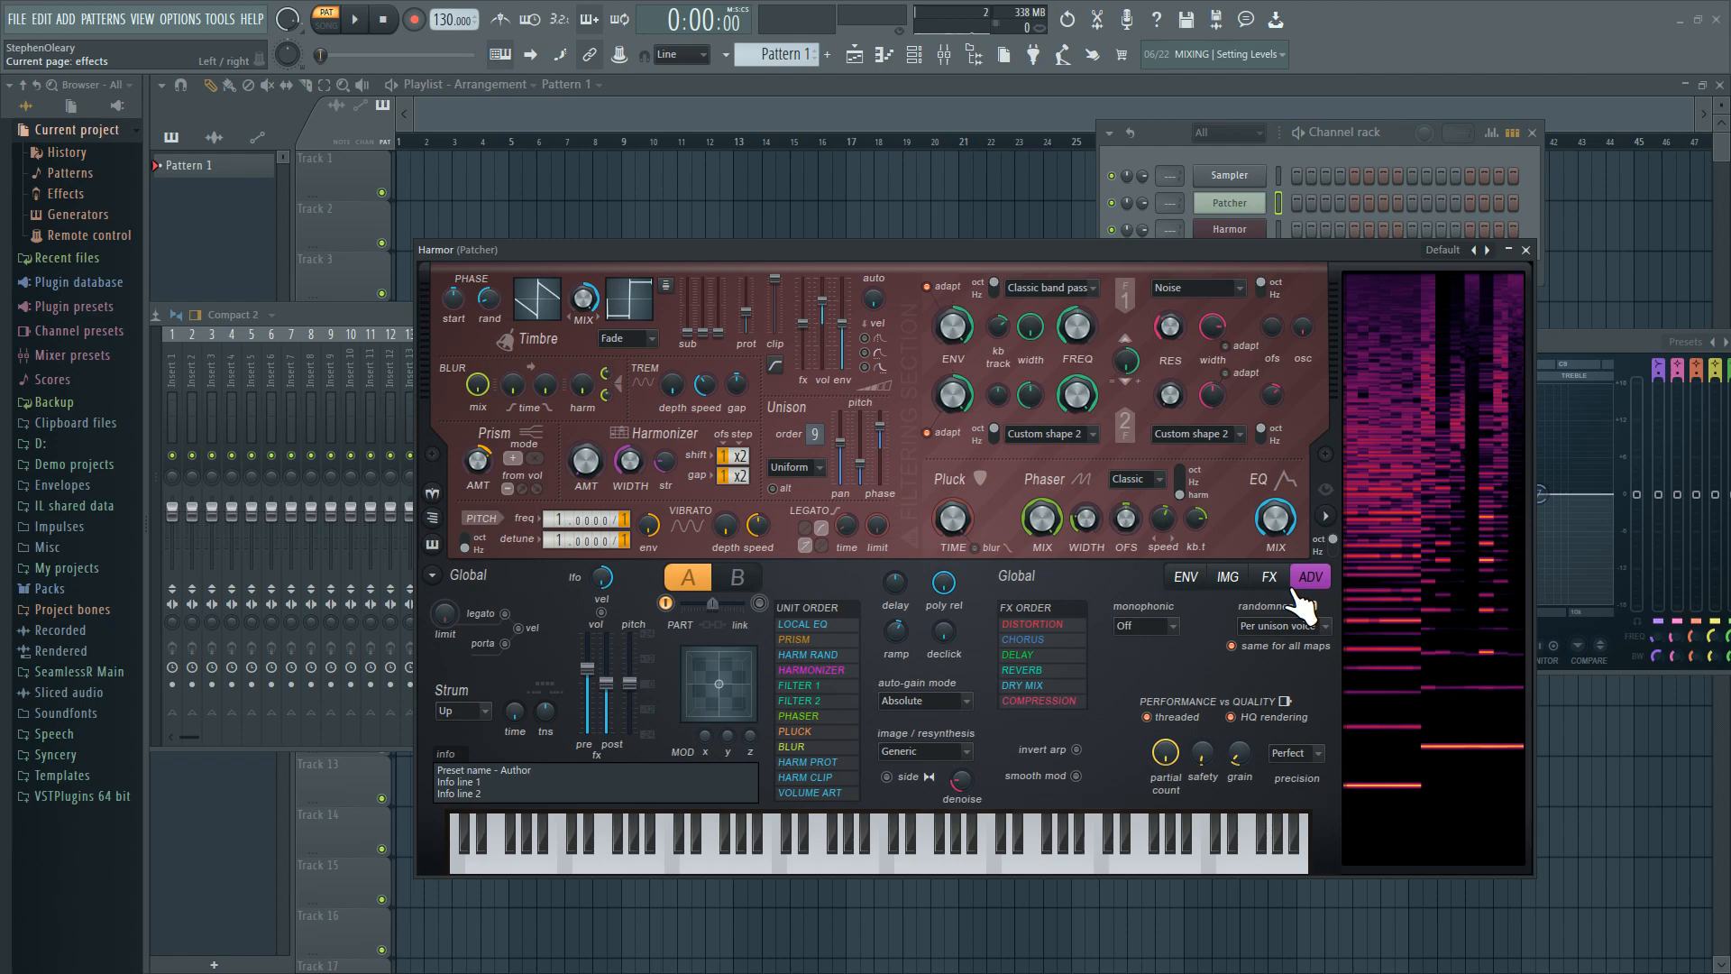
{"action": "left_click", "coordinate": [1244, 582]}
{"action": "left_click", "coordinate": [1186, 577]}
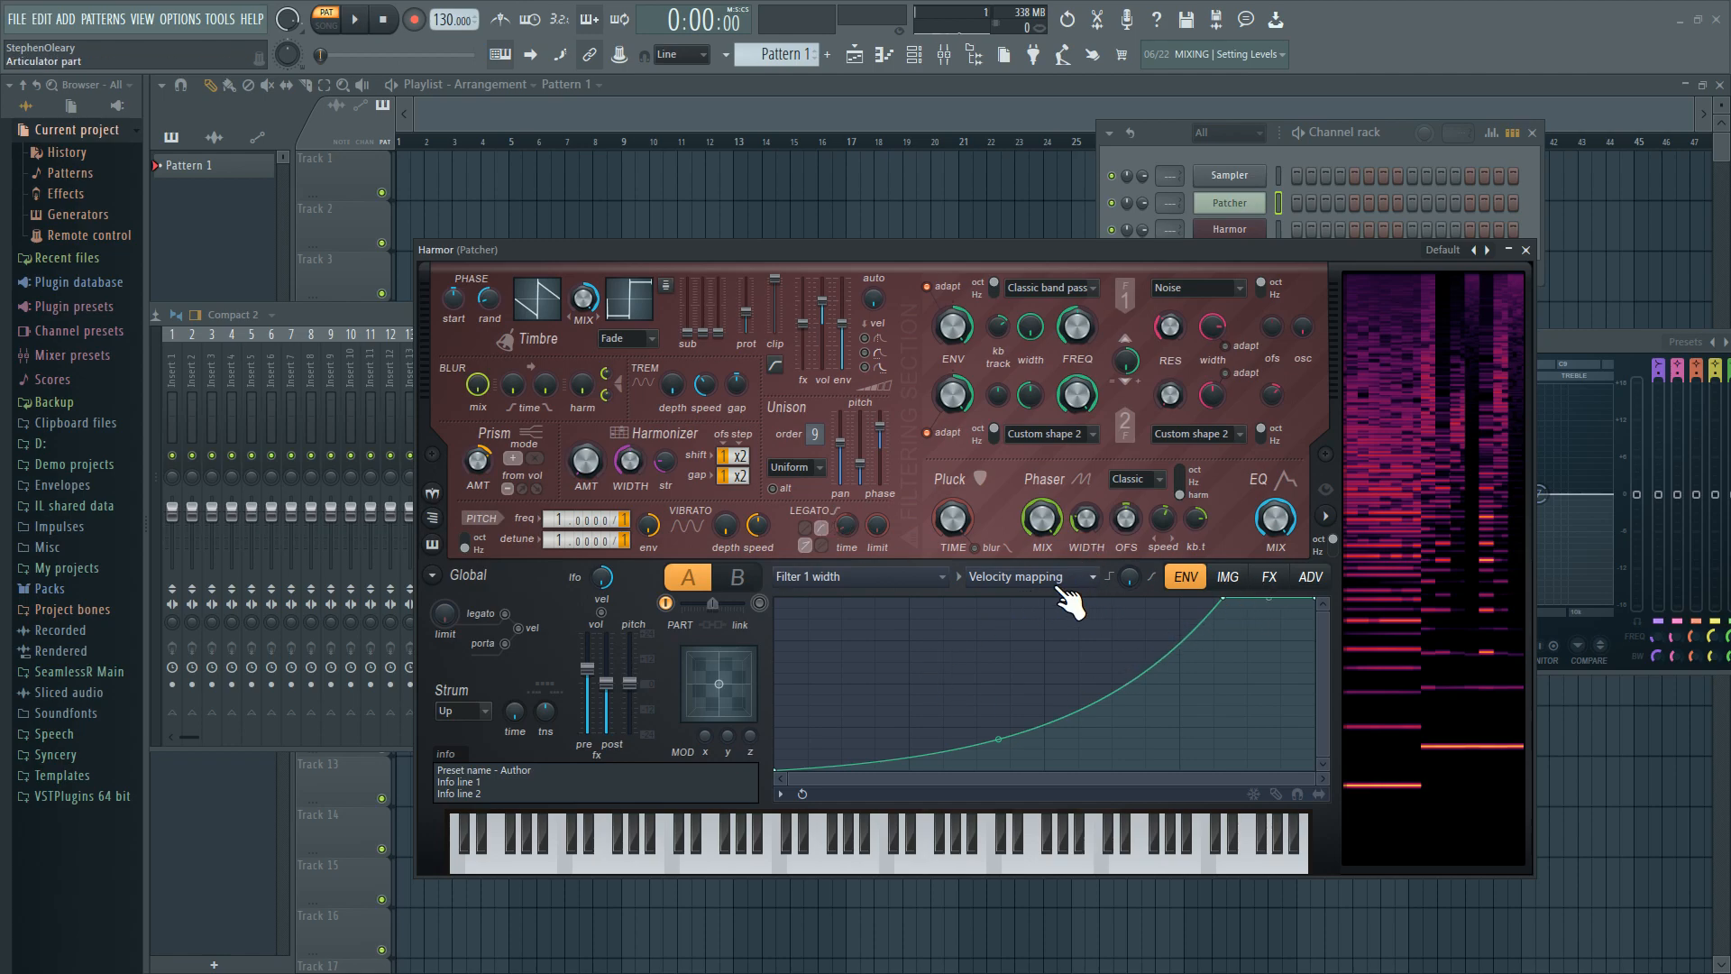
{"action": "left_click", "coordinate": [1267, 586]}
{"action": "left_click", "coordinate": [1192, 578]}
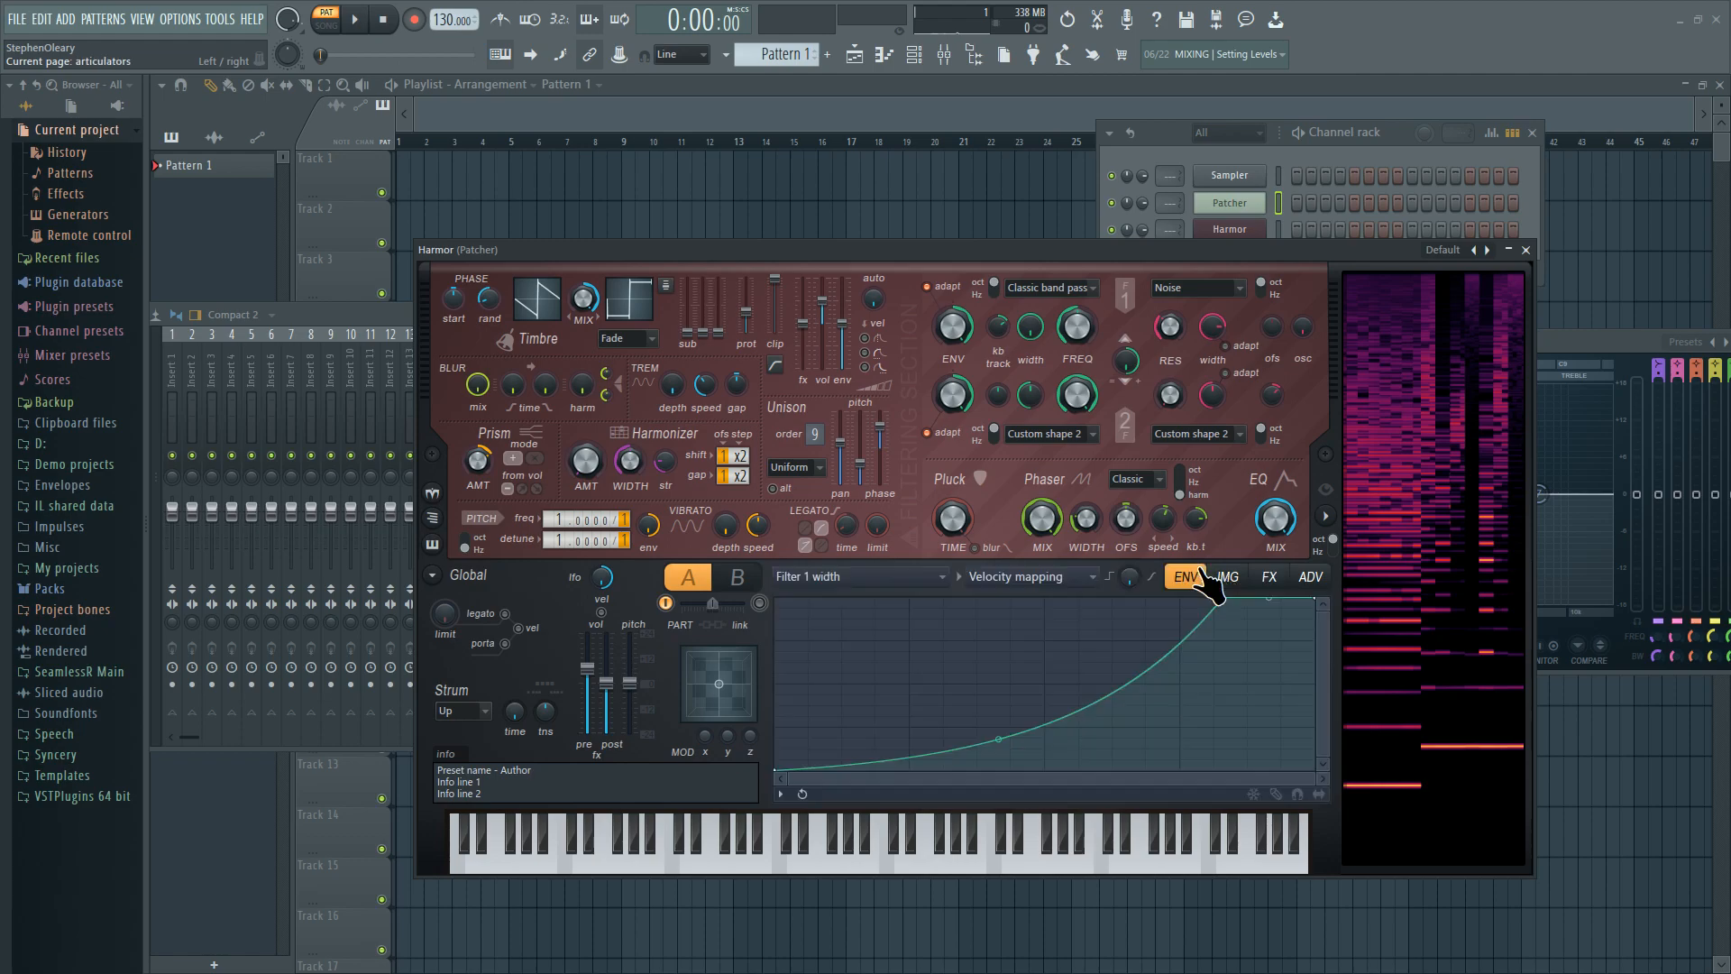
{"action": "left_click", "coordinate": [1310, 578]}
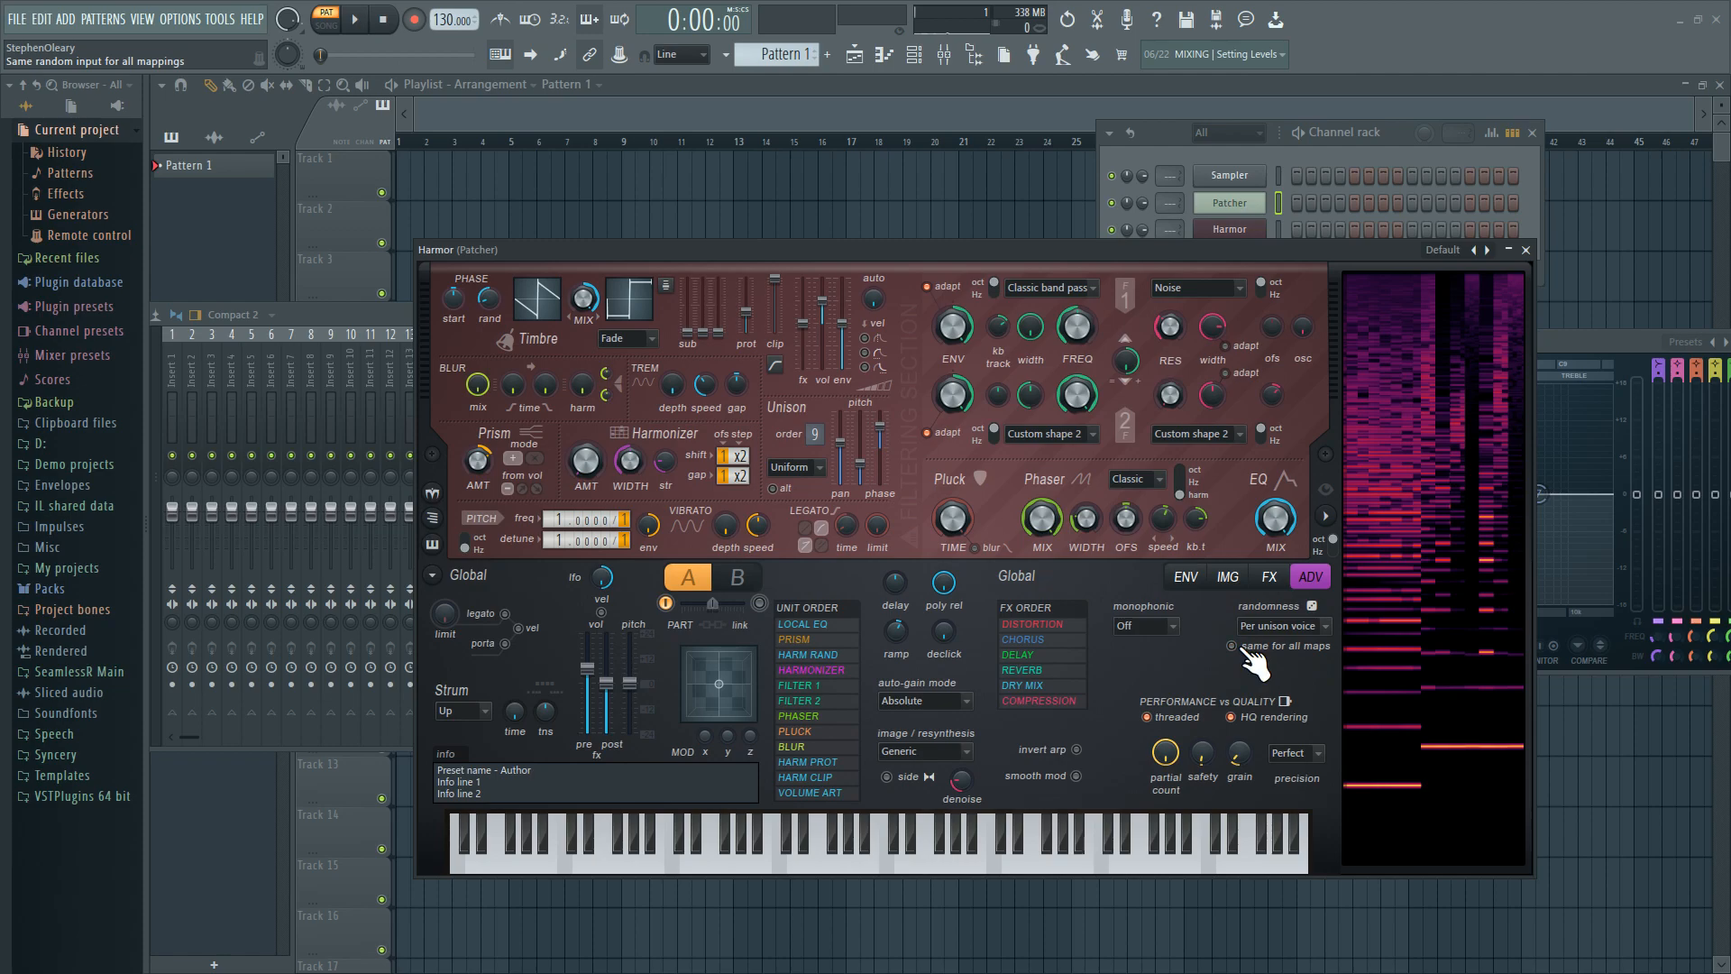
{"action": "left_click", "coordinate": [1186, 578]}
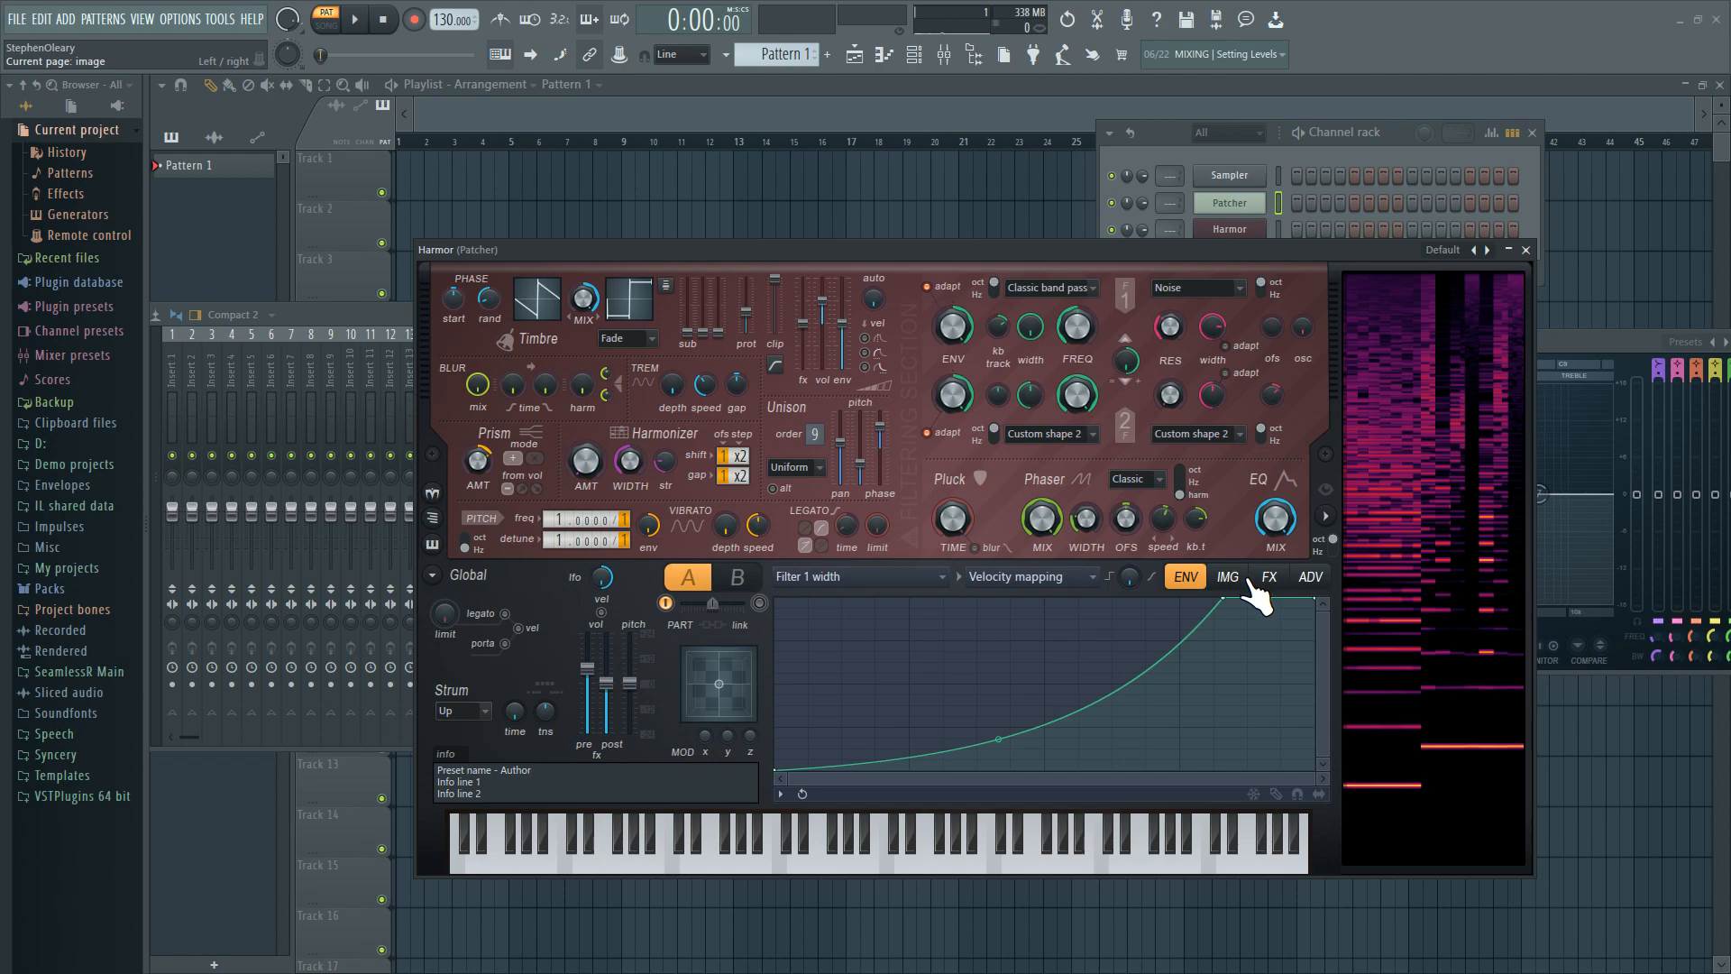
- Inspect the Patcher Harmor's Prism amount Random mapping, then its Panning envelope
{"action": "right_click", "coordinate": [474, 462]}
{"action": "left_click", "coordinate": [507, 510]}
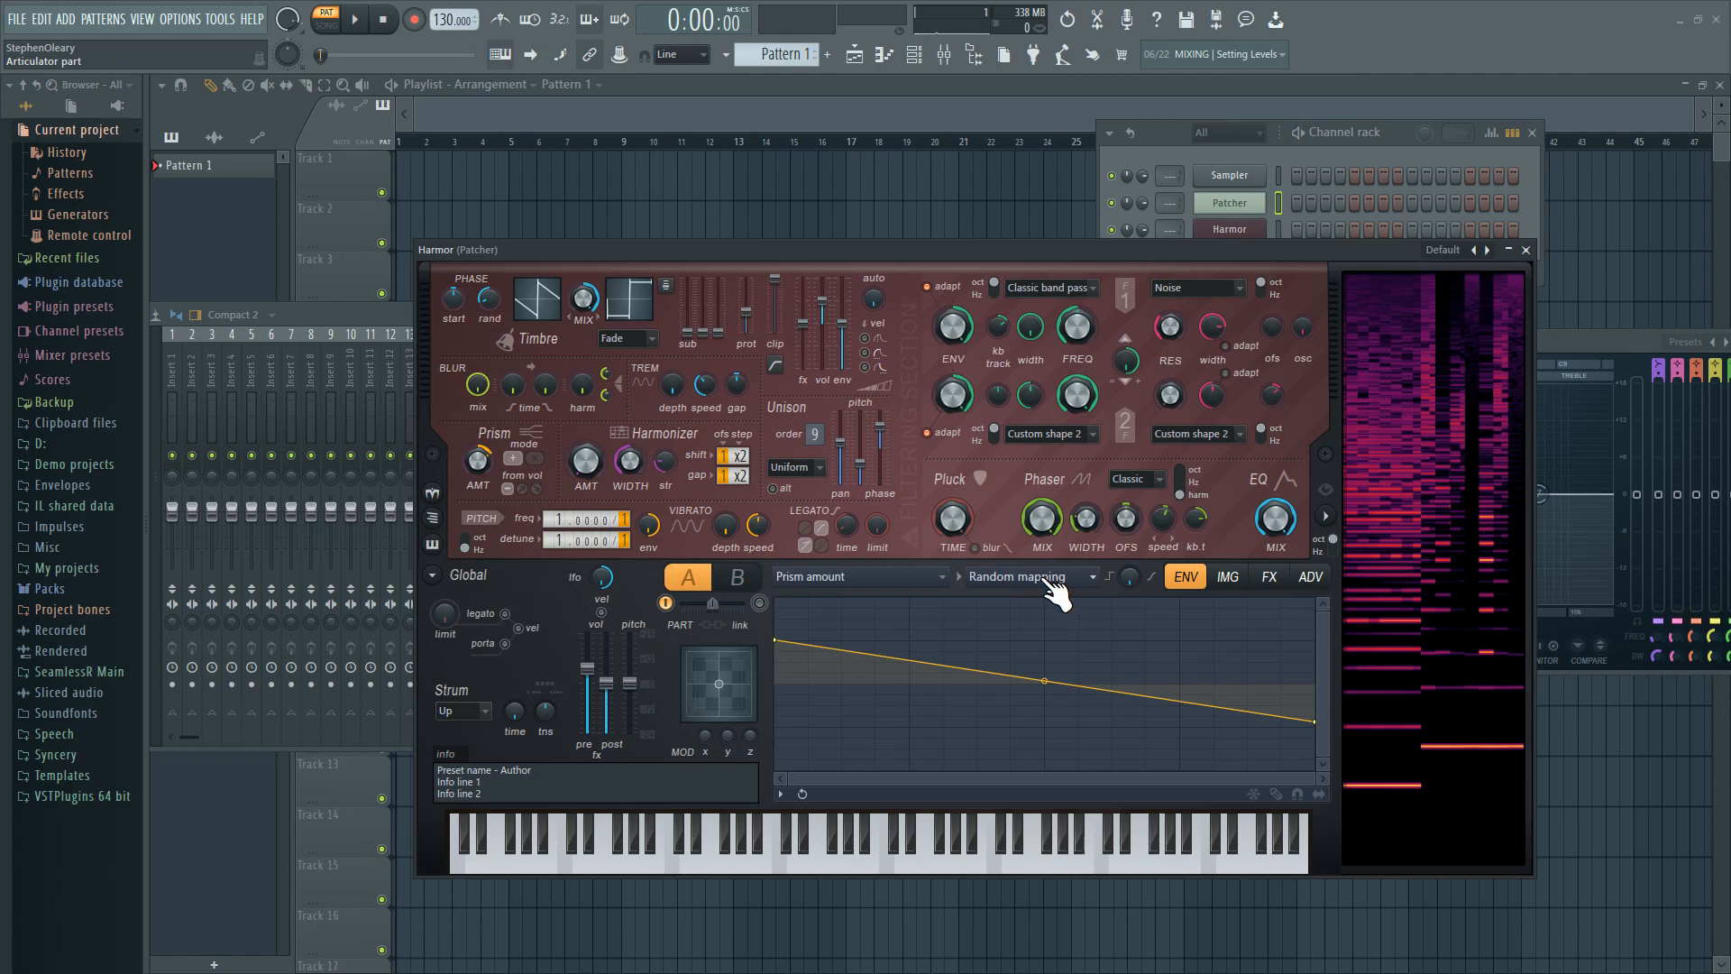
{"action": "left_click", "coordinate": [867, 584]}
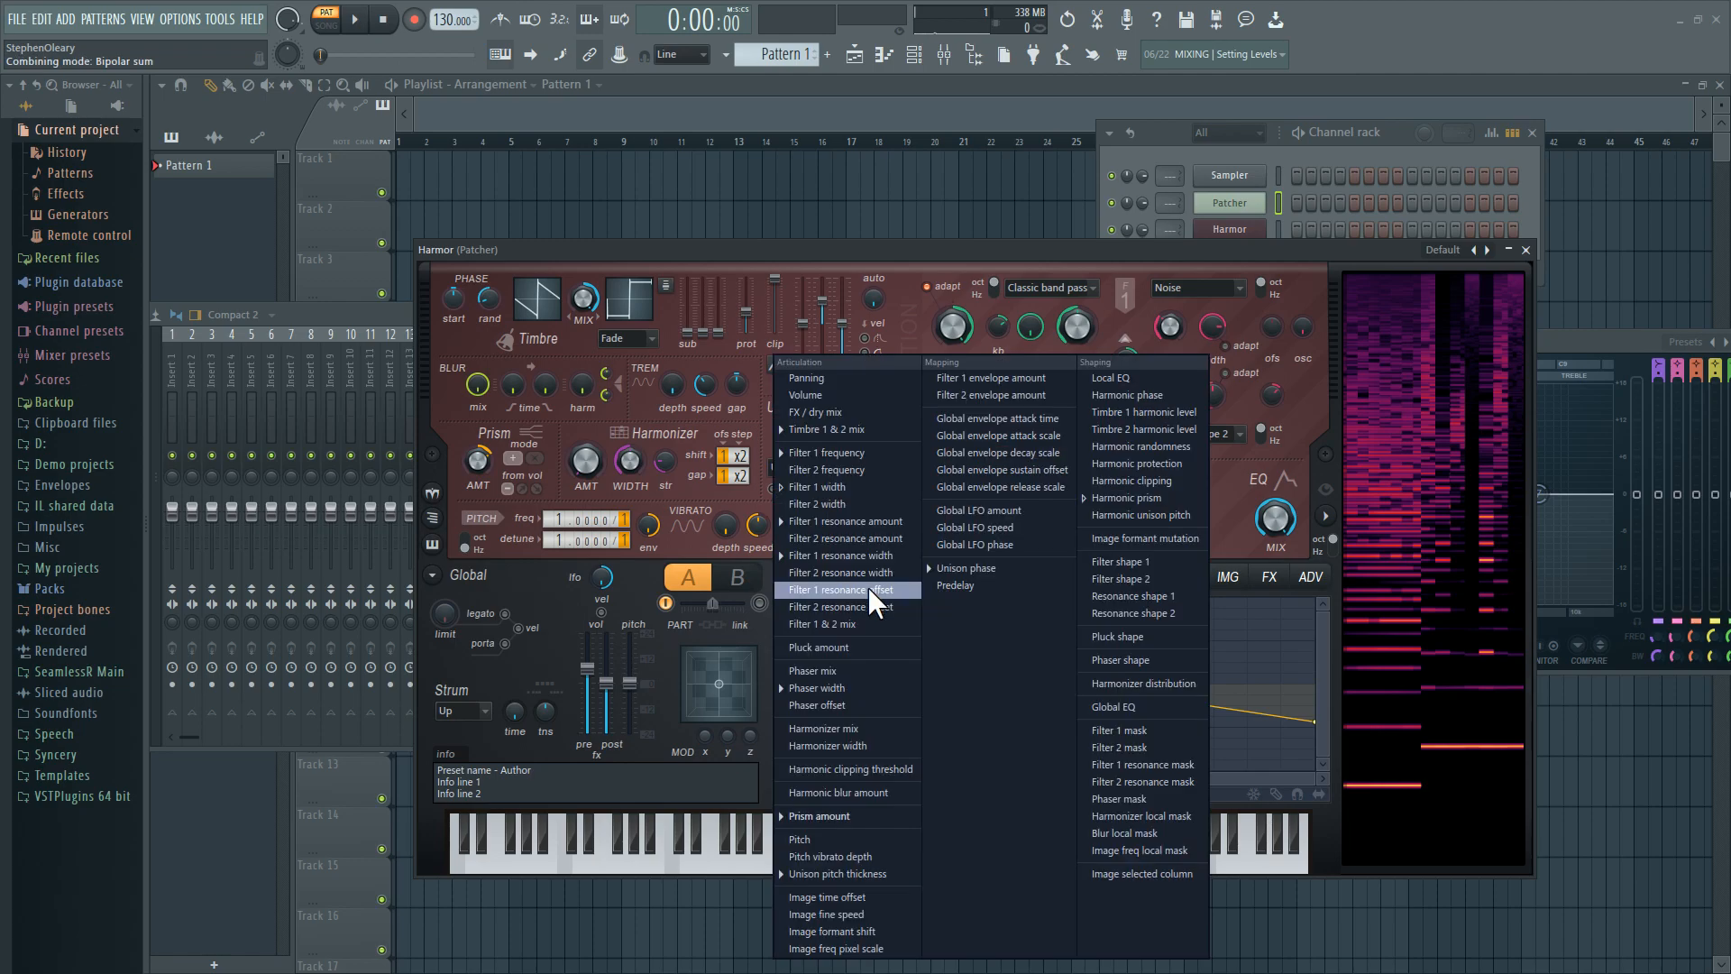
{"action": "left_click", "coordinate": [868, 381]}
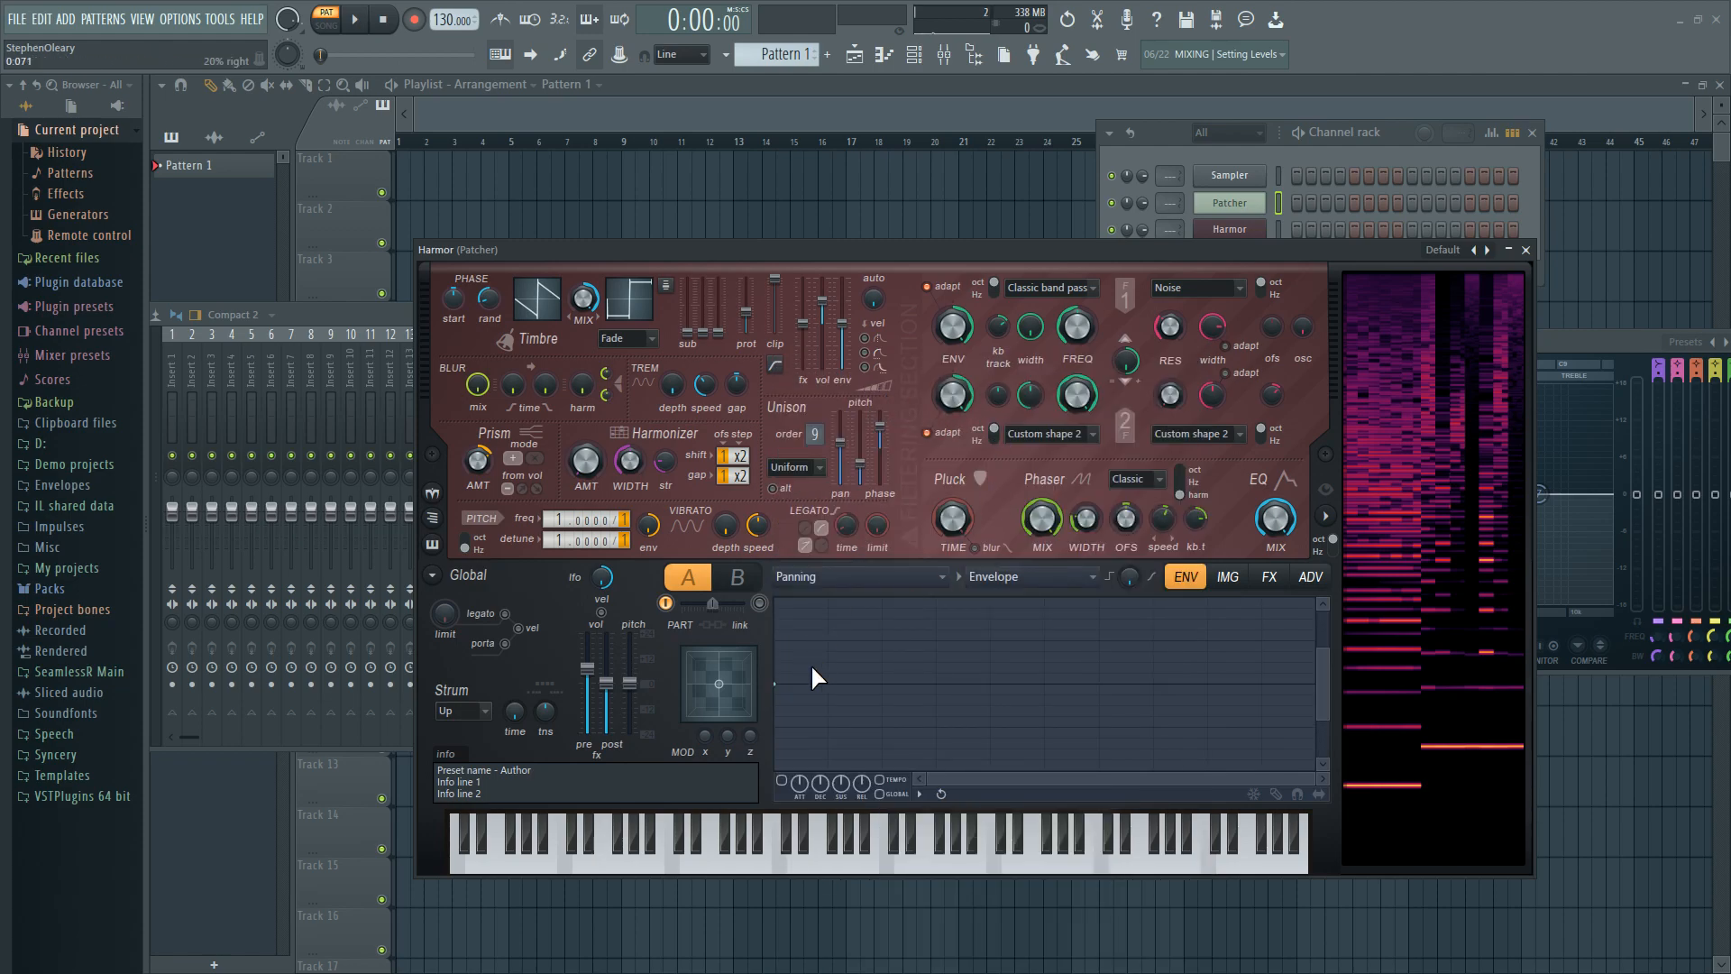
{"action": "left_click_drag", "start_coordinate": [785, 693], "coordinate": [818, 630]}
{"action": "left_click_drag", "start_coordinate": [820, 656], "coordinate": [821, 688]}
- Switch back to the standalone Harmor channel and reset it to the Default preset
{"action": "left_click", "coordinate": [1244, 231]}
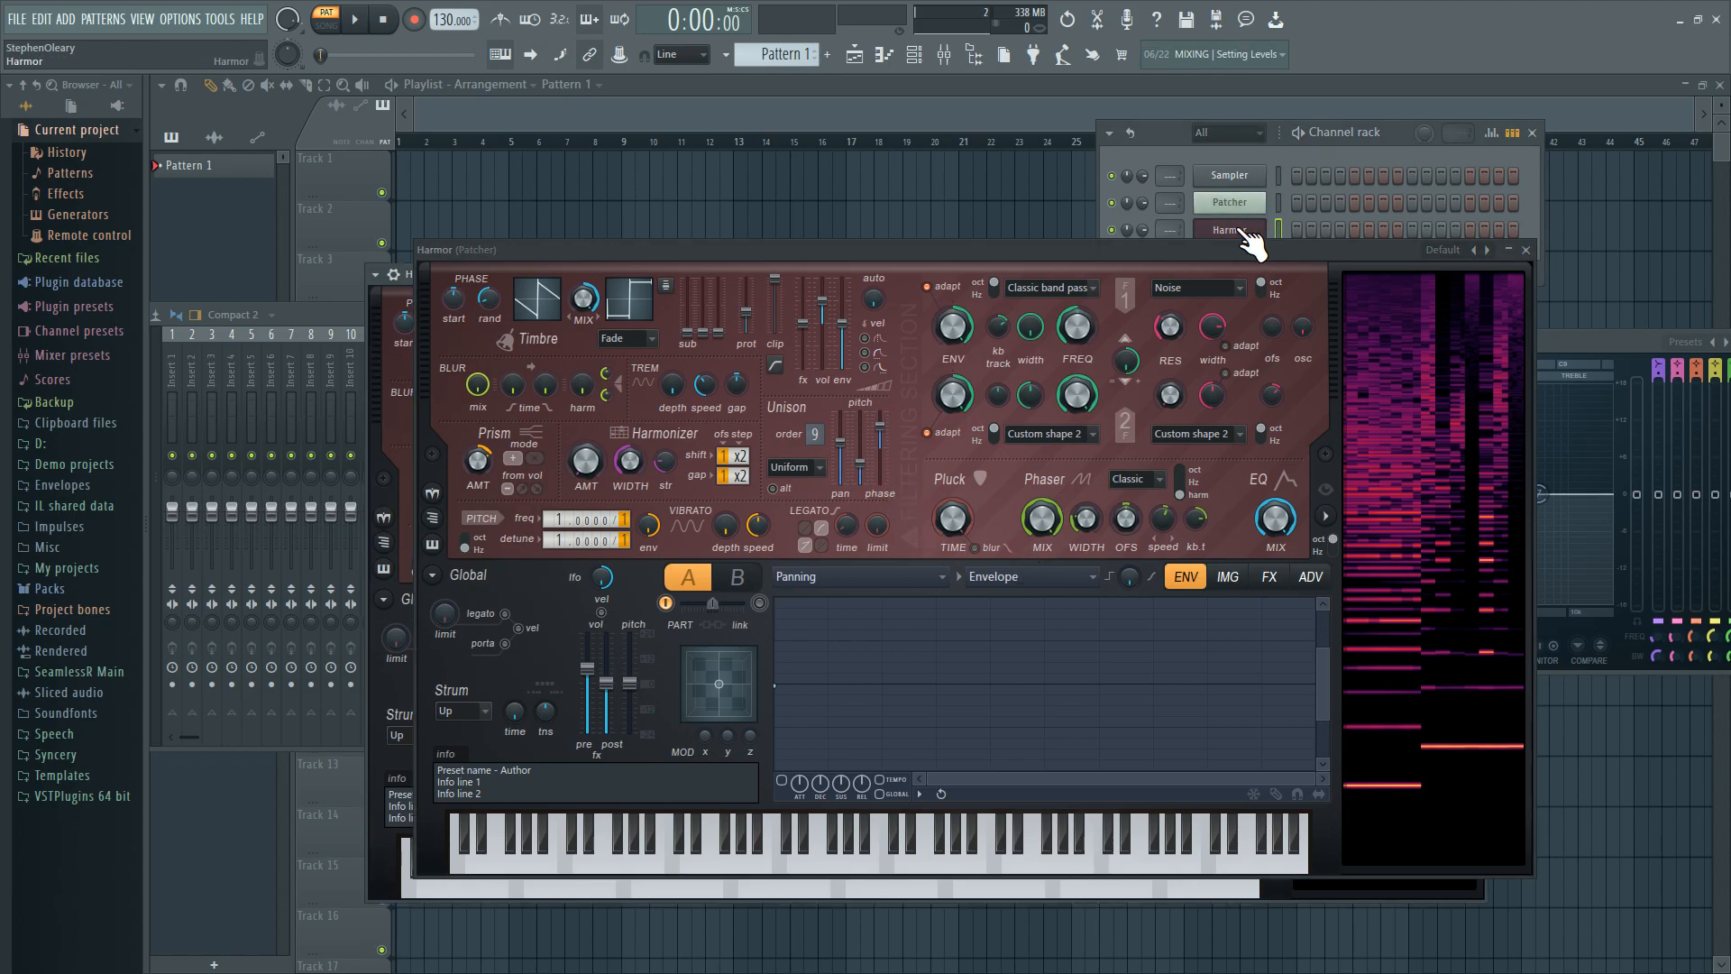
{"action": "left_click_drag", "start_coordinate": [1095, 251], "coordinate": [1730, 505]}
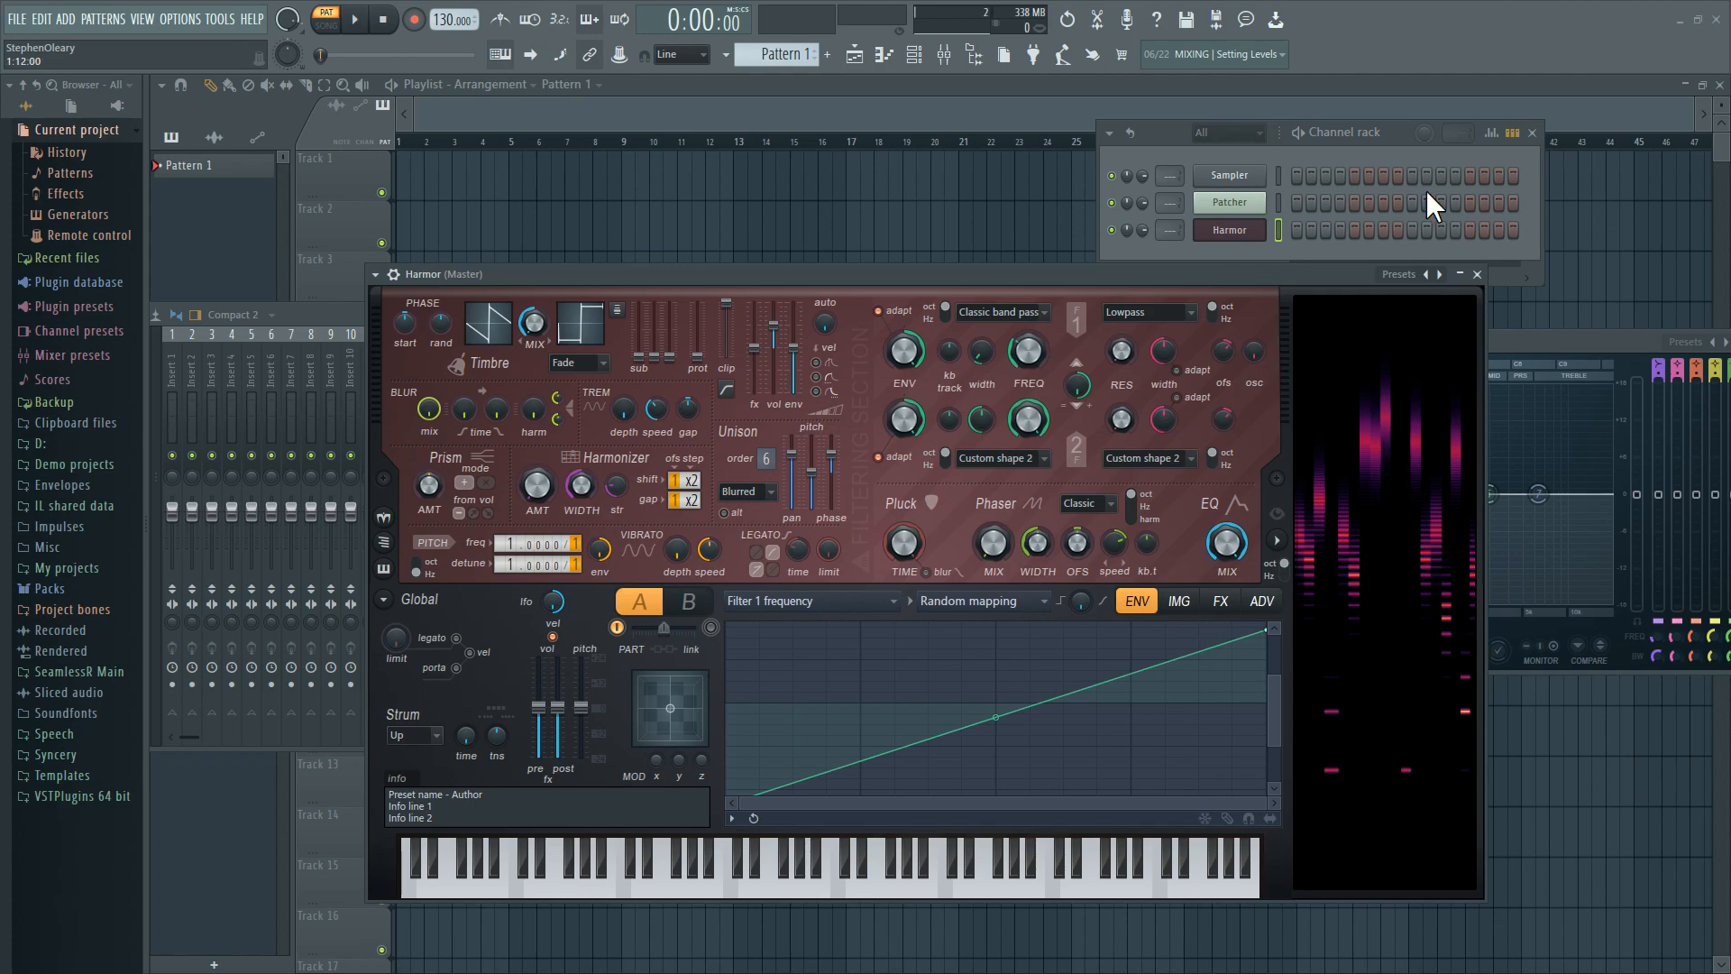
{"action": "right_click", "coordinate": [1443, 274]}
{"action": "left_click", "coordinate": [1491, 516]}
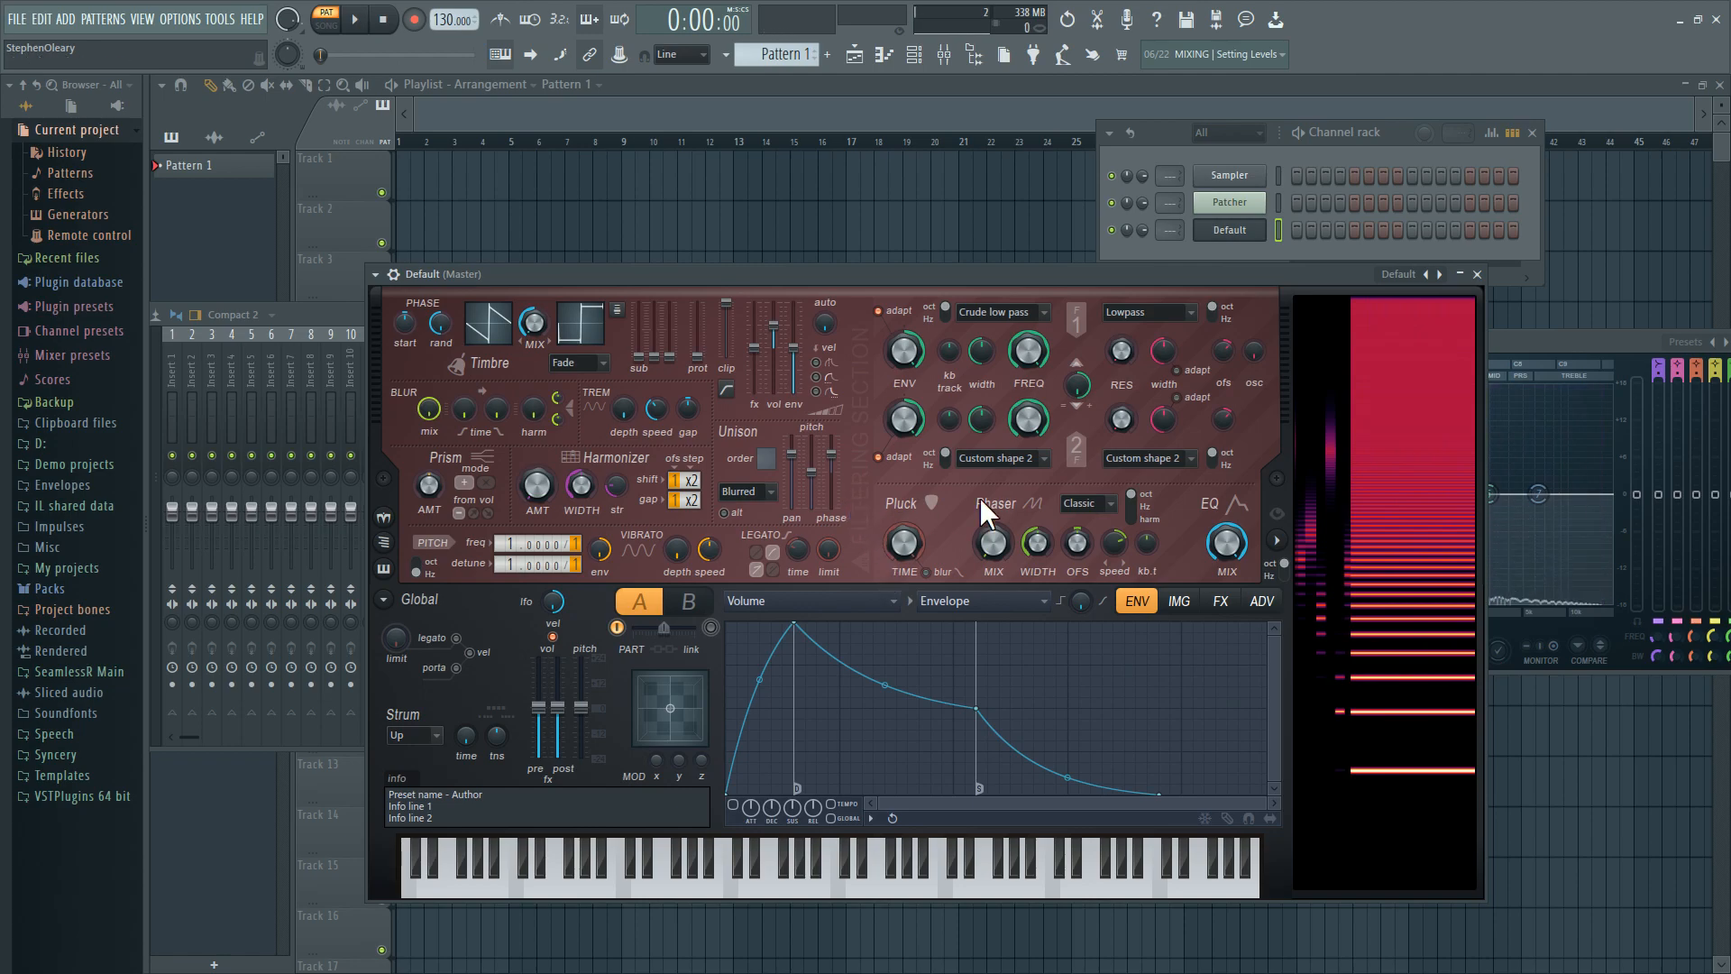
- Set Harmor's unison order to 2 and raise the unison pan near its maximum
{"action": "left_click_drag", "start_coordinate": [773, 463], "coordinate": [802, 511]}
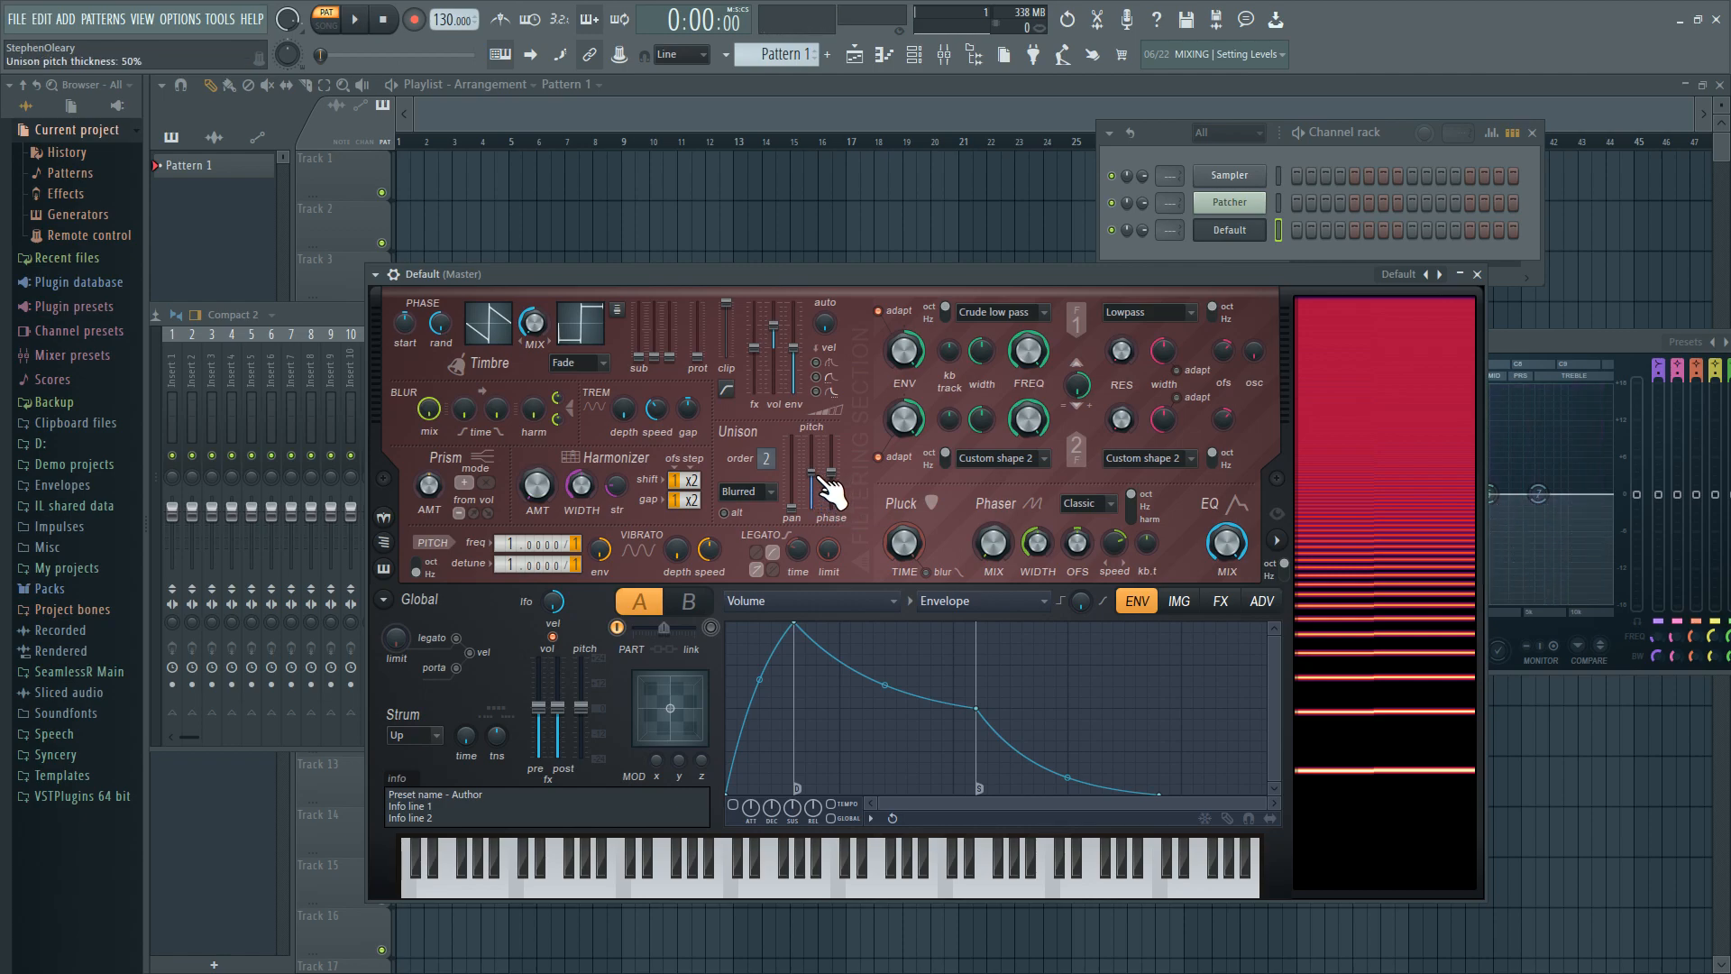
{"action": "left_click_drag", "start_coordinate": [806, 510], "coordinate": [806, 451]}
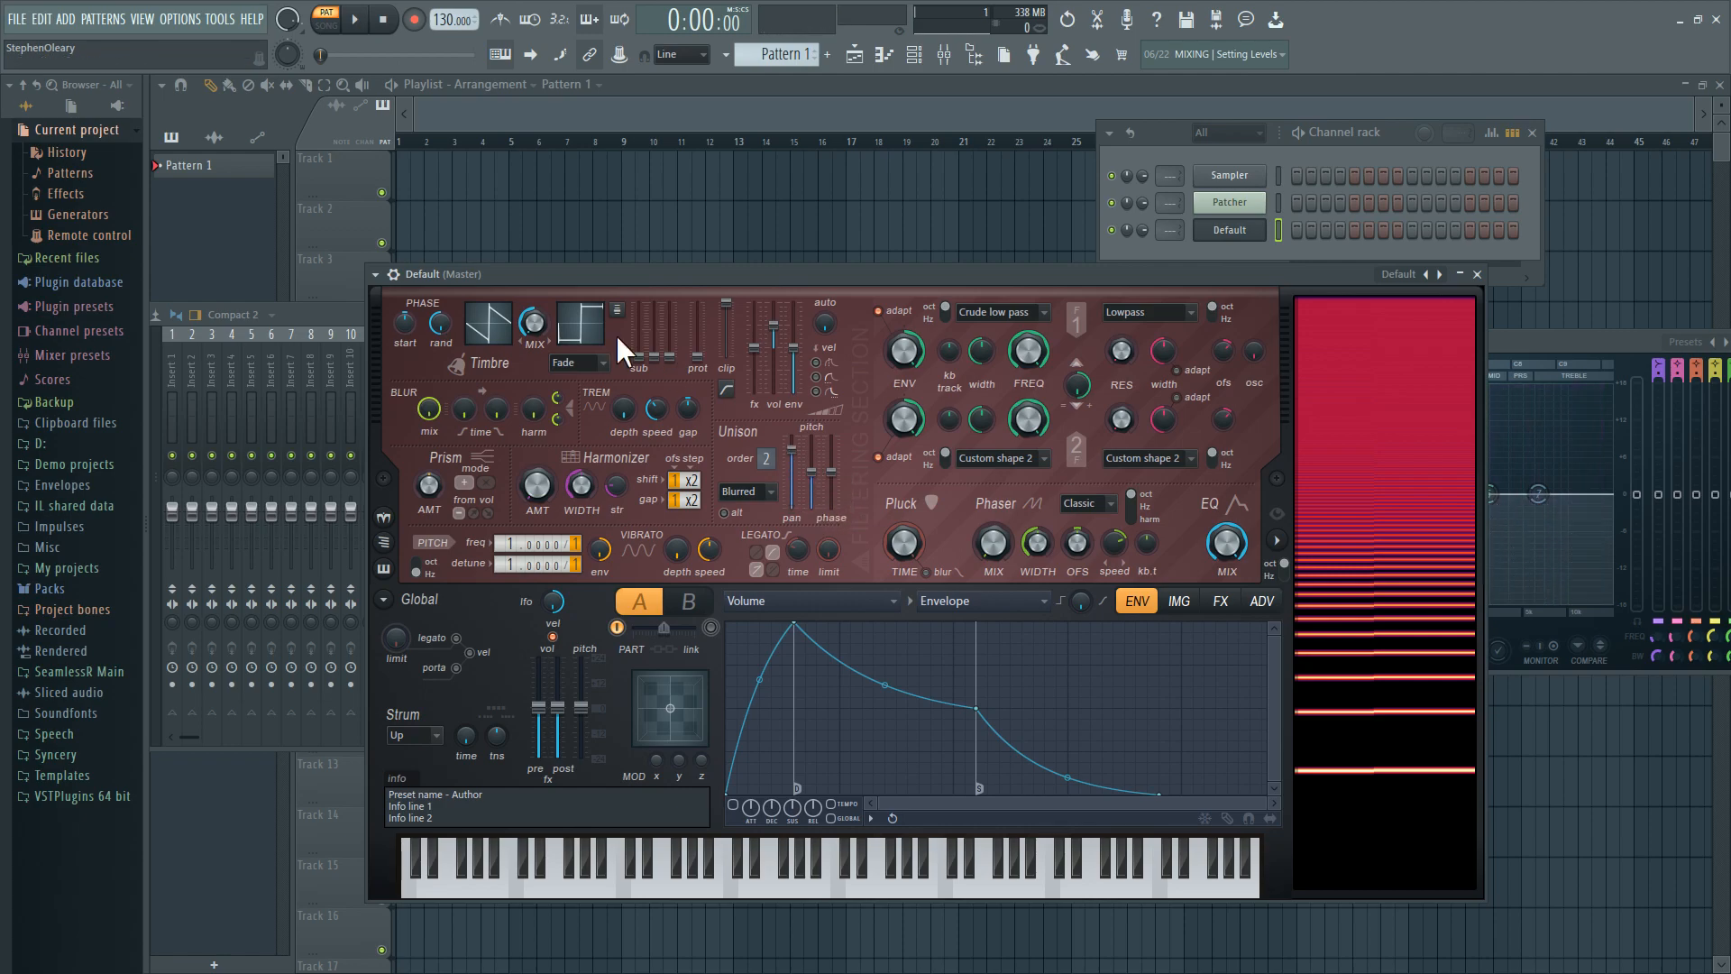
- Set Harmor's advanced randomness to Per unison voice instead of Per part voice
{"action": "left_click", "coordinate": [1264, 602]}
{"action": "left_click", "coordinate": [1272, 650]}
{"action": "left_click", "coordinate": [1261, 711]}
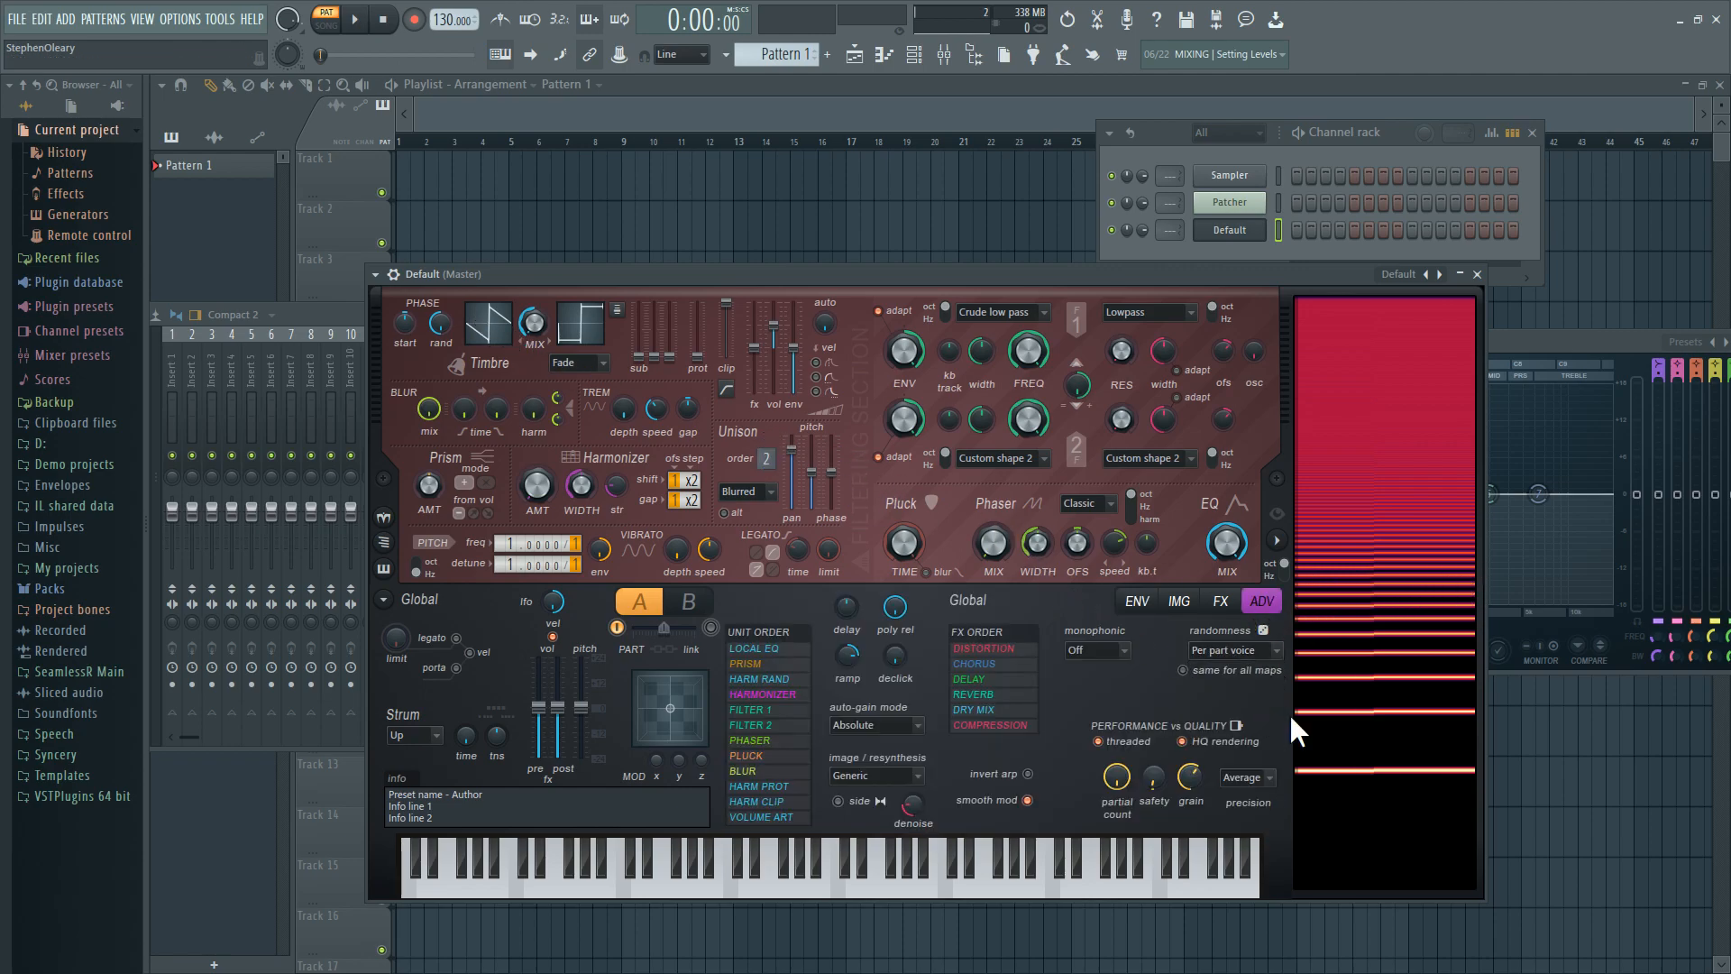
{"action": "left_click", "coordinate": [1267, 651]}
{"action": "left_click", "coordinate": [1234, 728]}
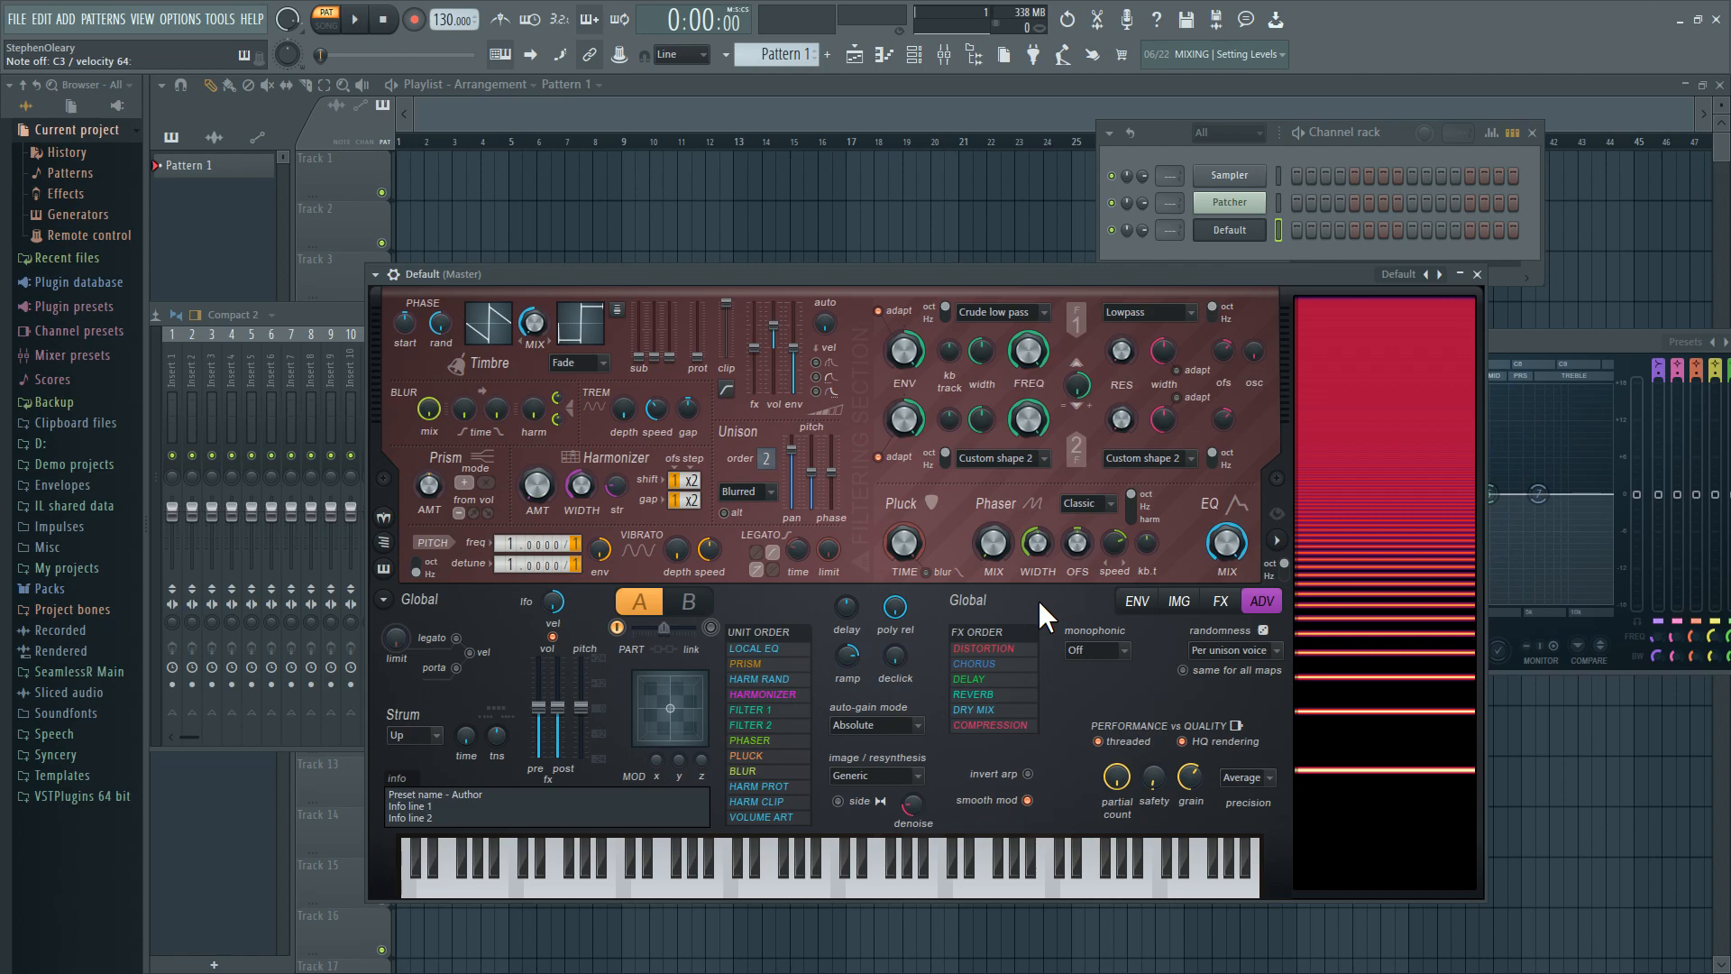
- Reopen the Patcher's Harmor and inspect the Random mappings of Timbre 1 & 2 mix and Filter 1 frequency
{"action": "left_click", "coordinate": [1253, 204]}
{"action": "left_click", "coordinate": [884, 510]}
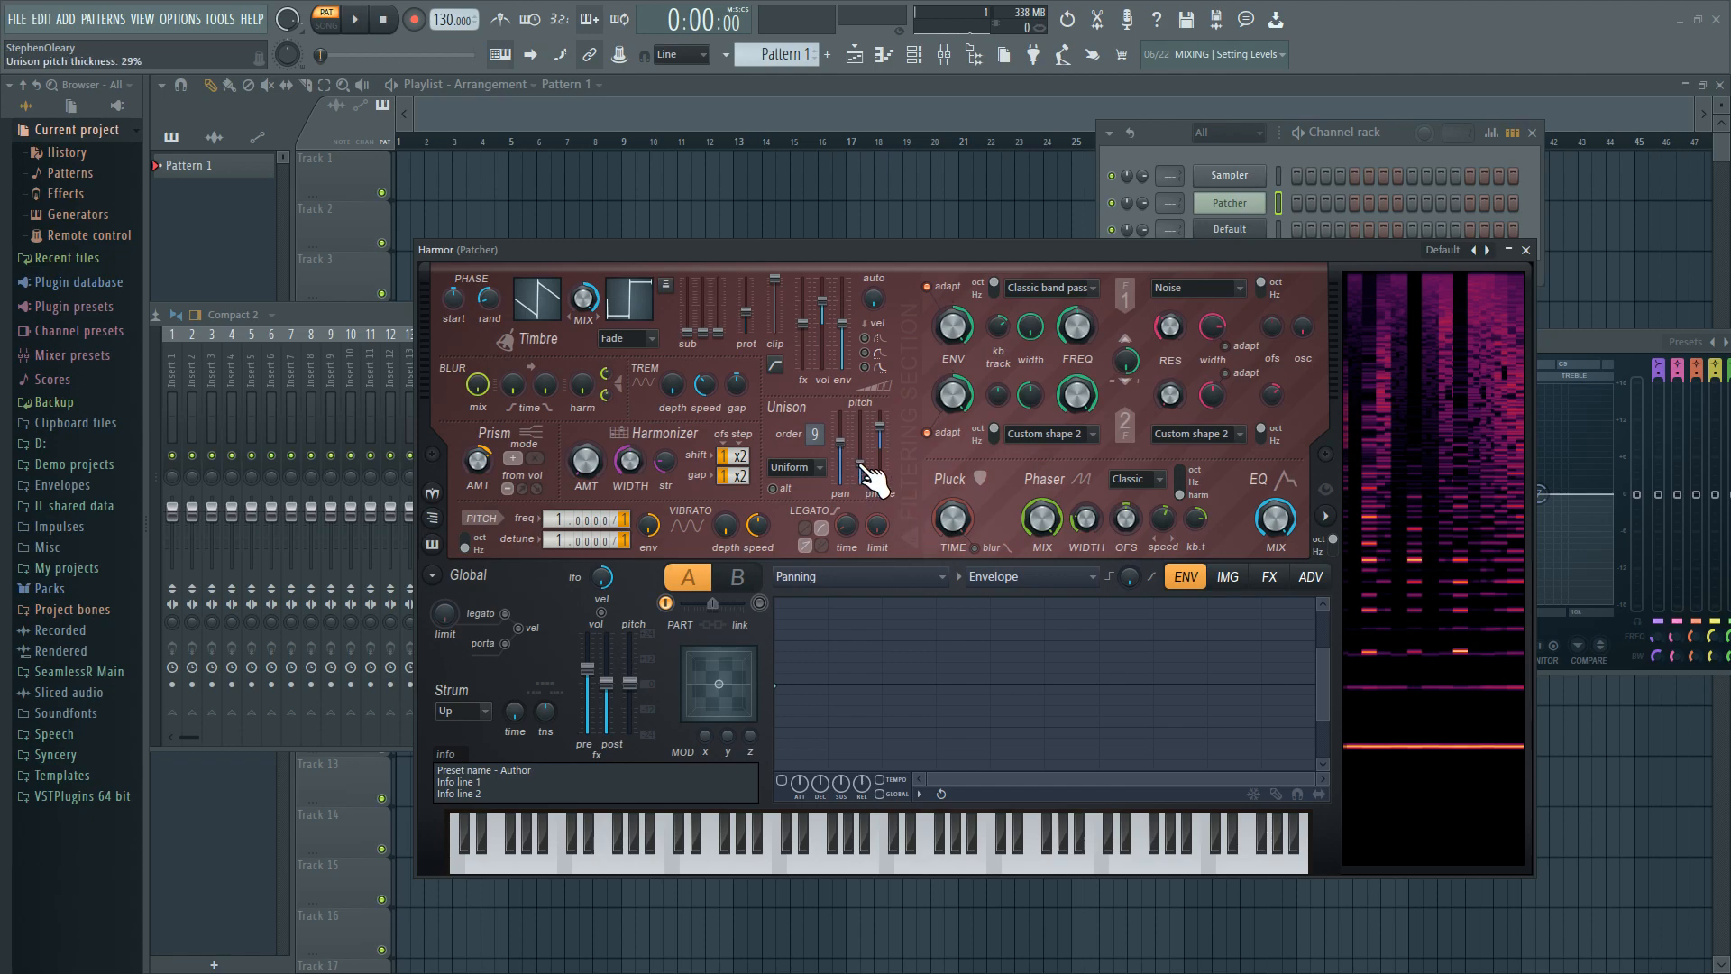
{"action": "left_click", "coordinate": [909, 576]}
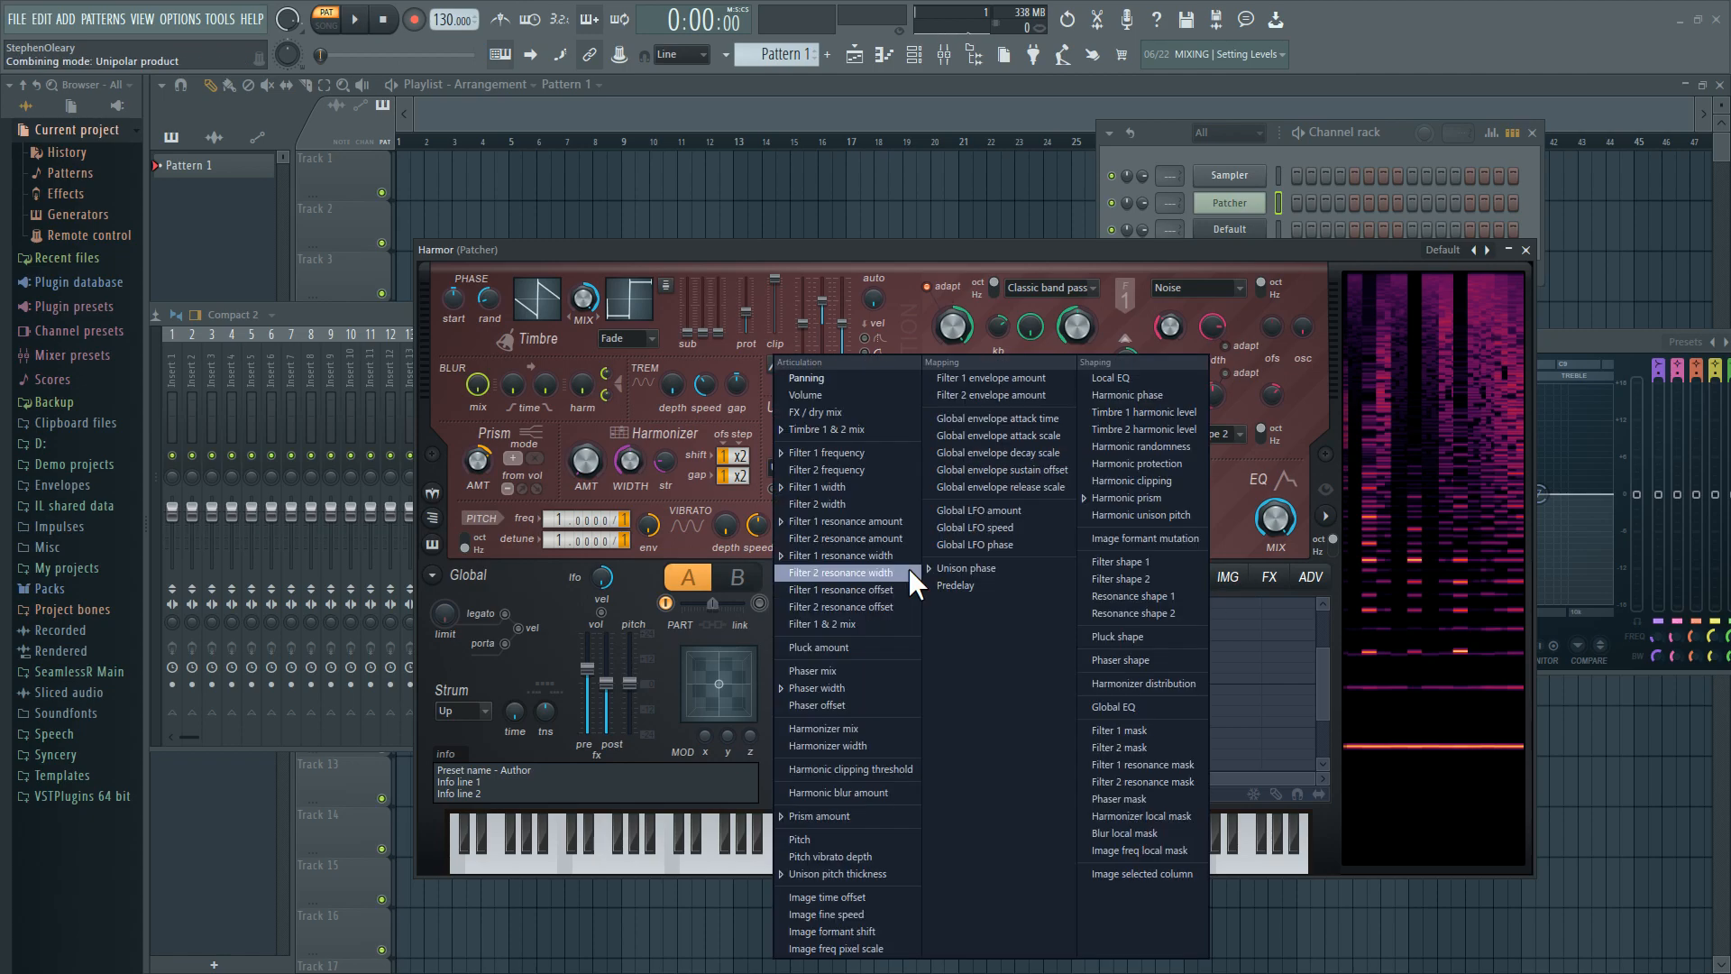
{"action": "left_click", "coordinate": [879, 430]}
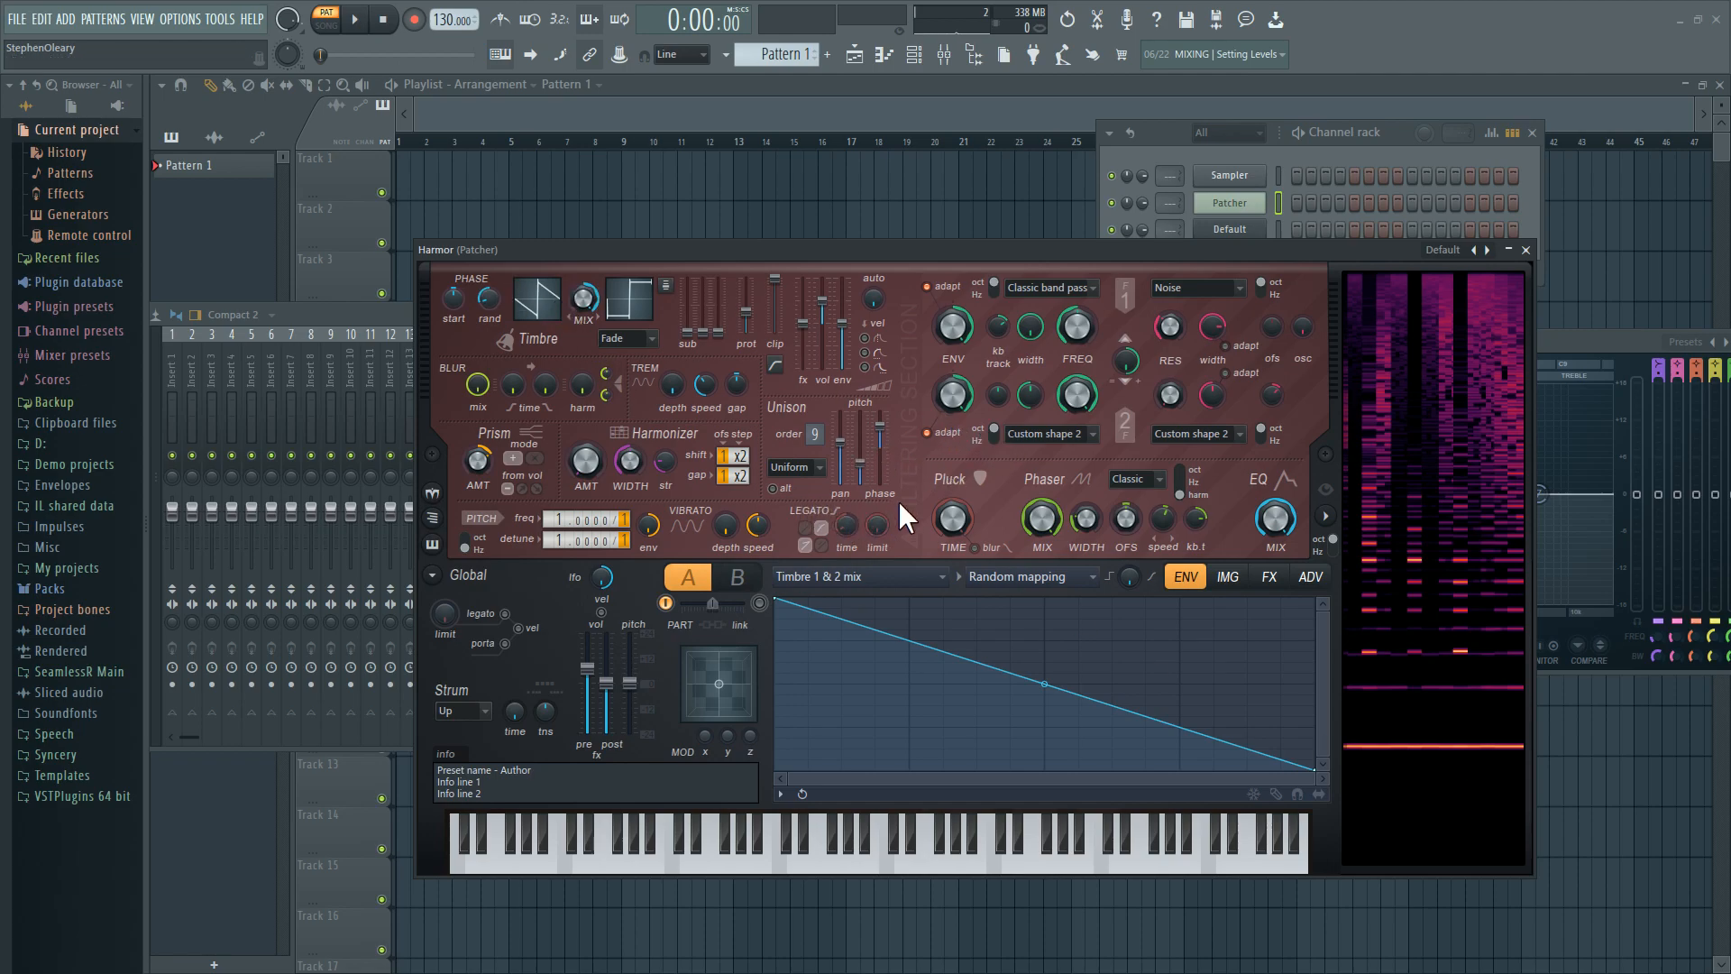
{"action": "left_click", "coordinate": [938, 578]}
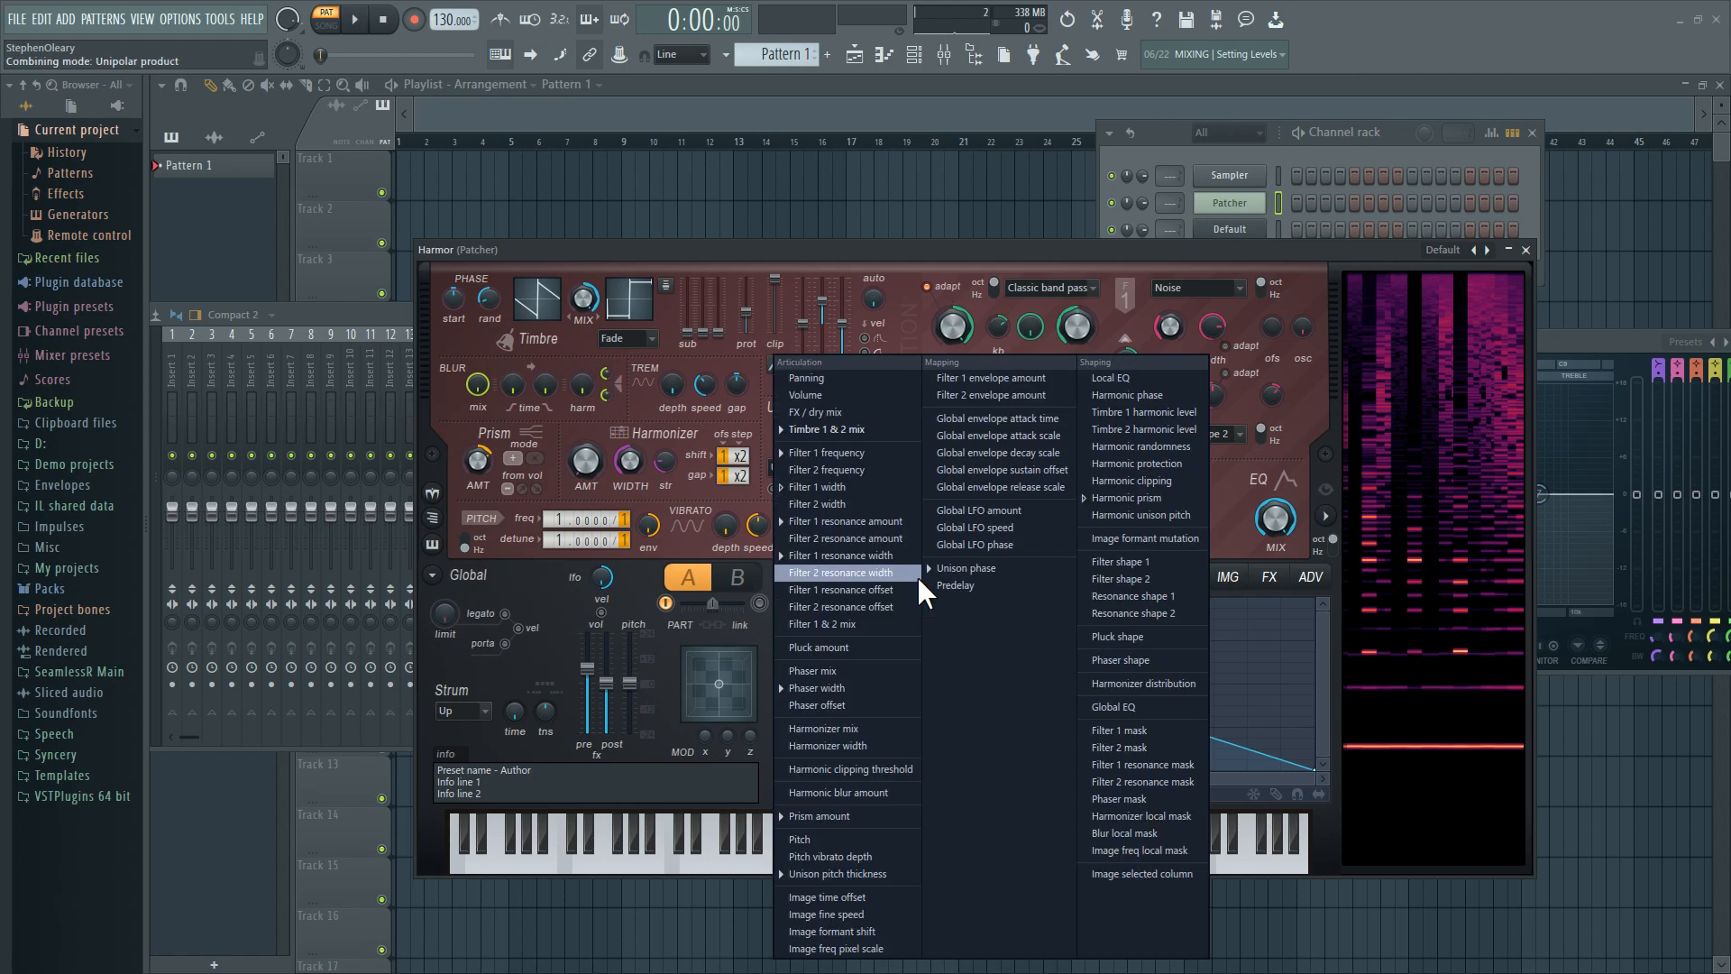
{"action": "left_click", "coordinate": [834, 453]}
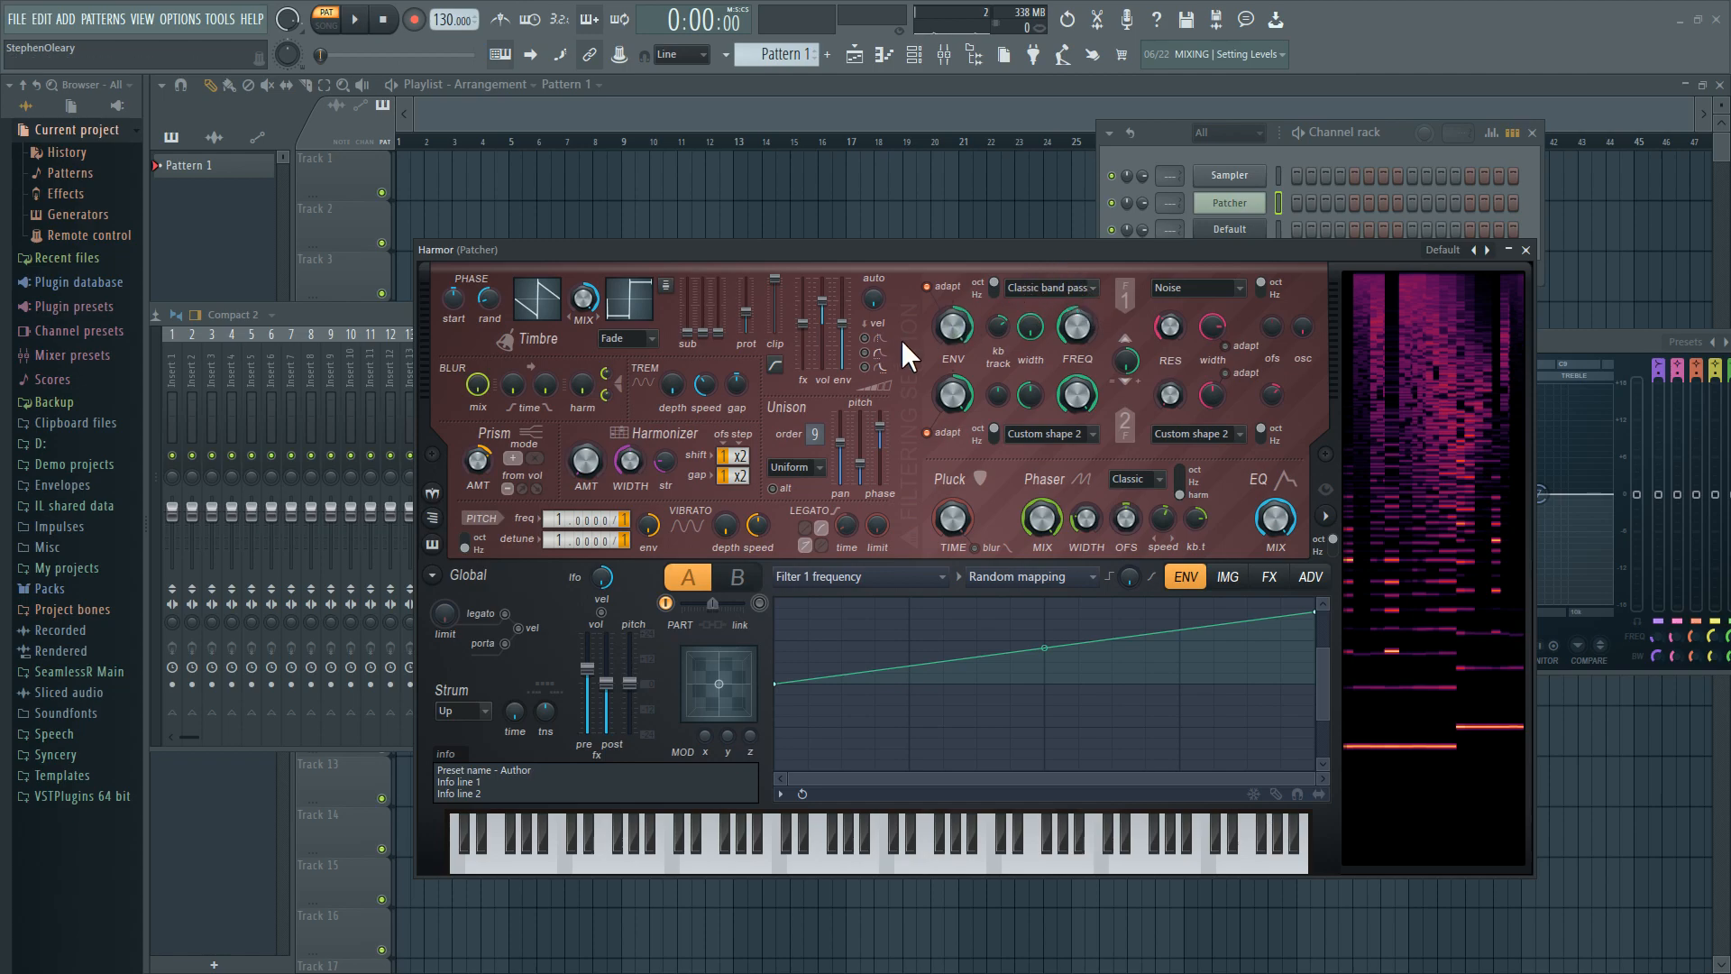
- Bring up the Filter 1 width articulator and inspect its Velocity mapping
{"action": "mouse_move", "coordinate": [1030, 326]}
{"action": "left_mouse_down"}
{"action": "mouse_move", "coordinate": [1030, 361]}
{"action": "mouse_move", "coordinate": [1031, 327]}
{"action": "left_mouse_up"}
{"action": "right_click", "coordinate": [1037, 327]}
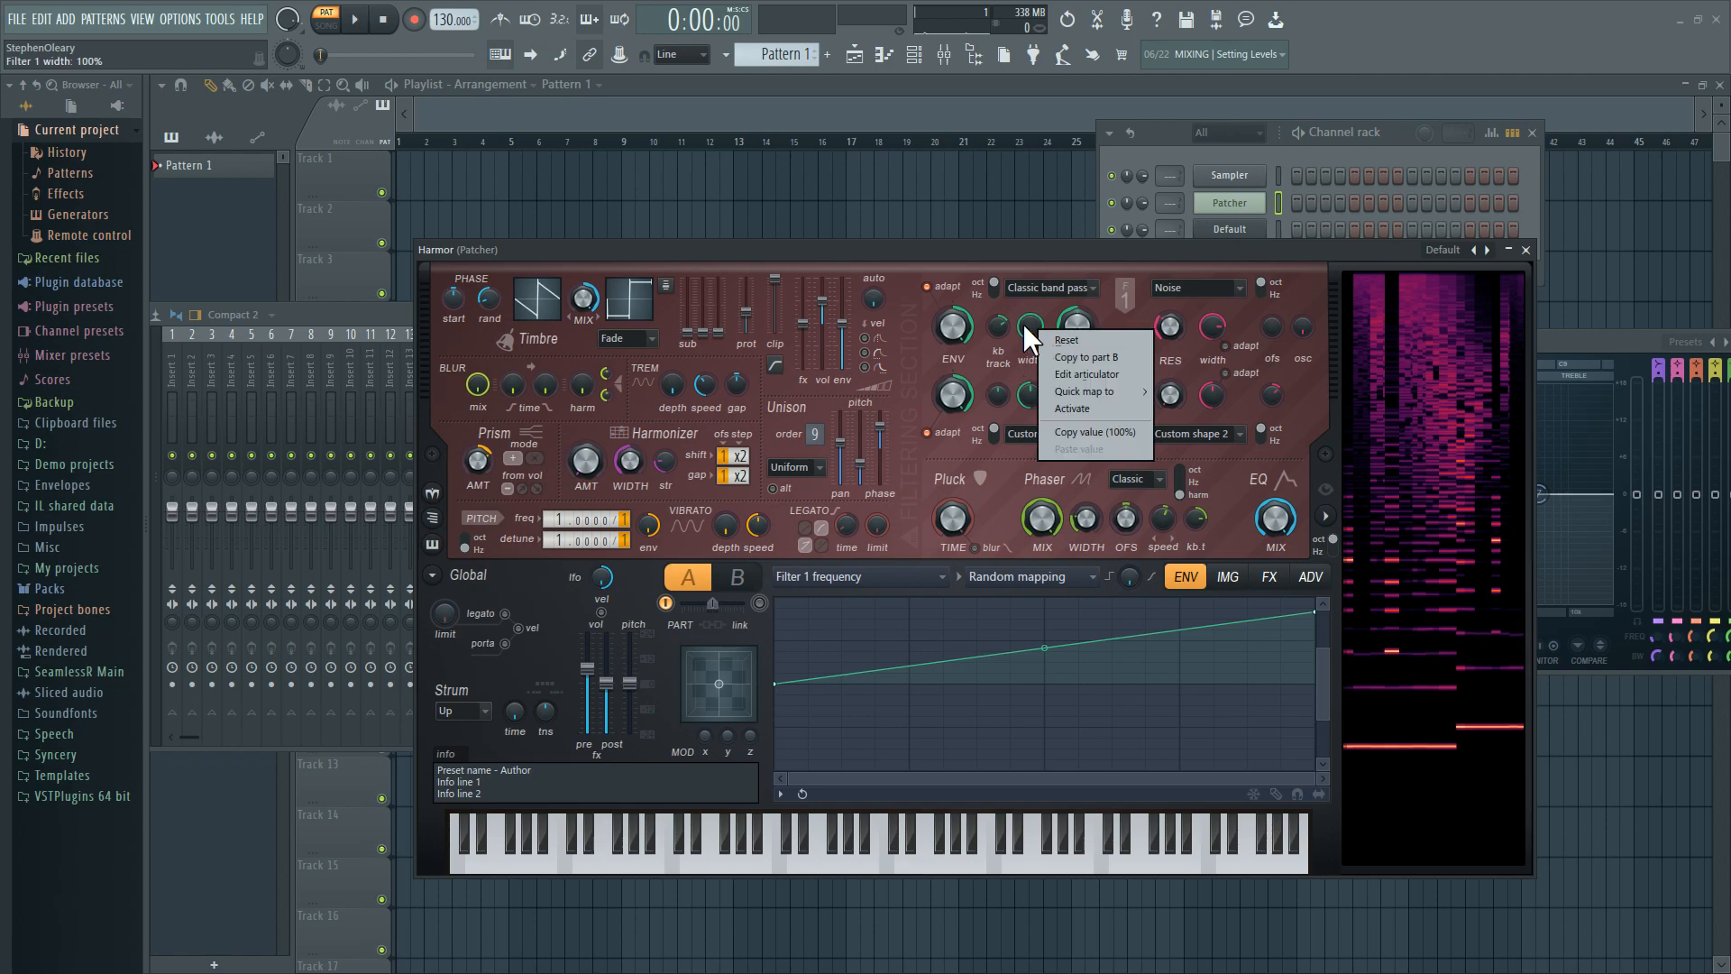
{"action": "left_click", "coordinate": [1047, 371]}
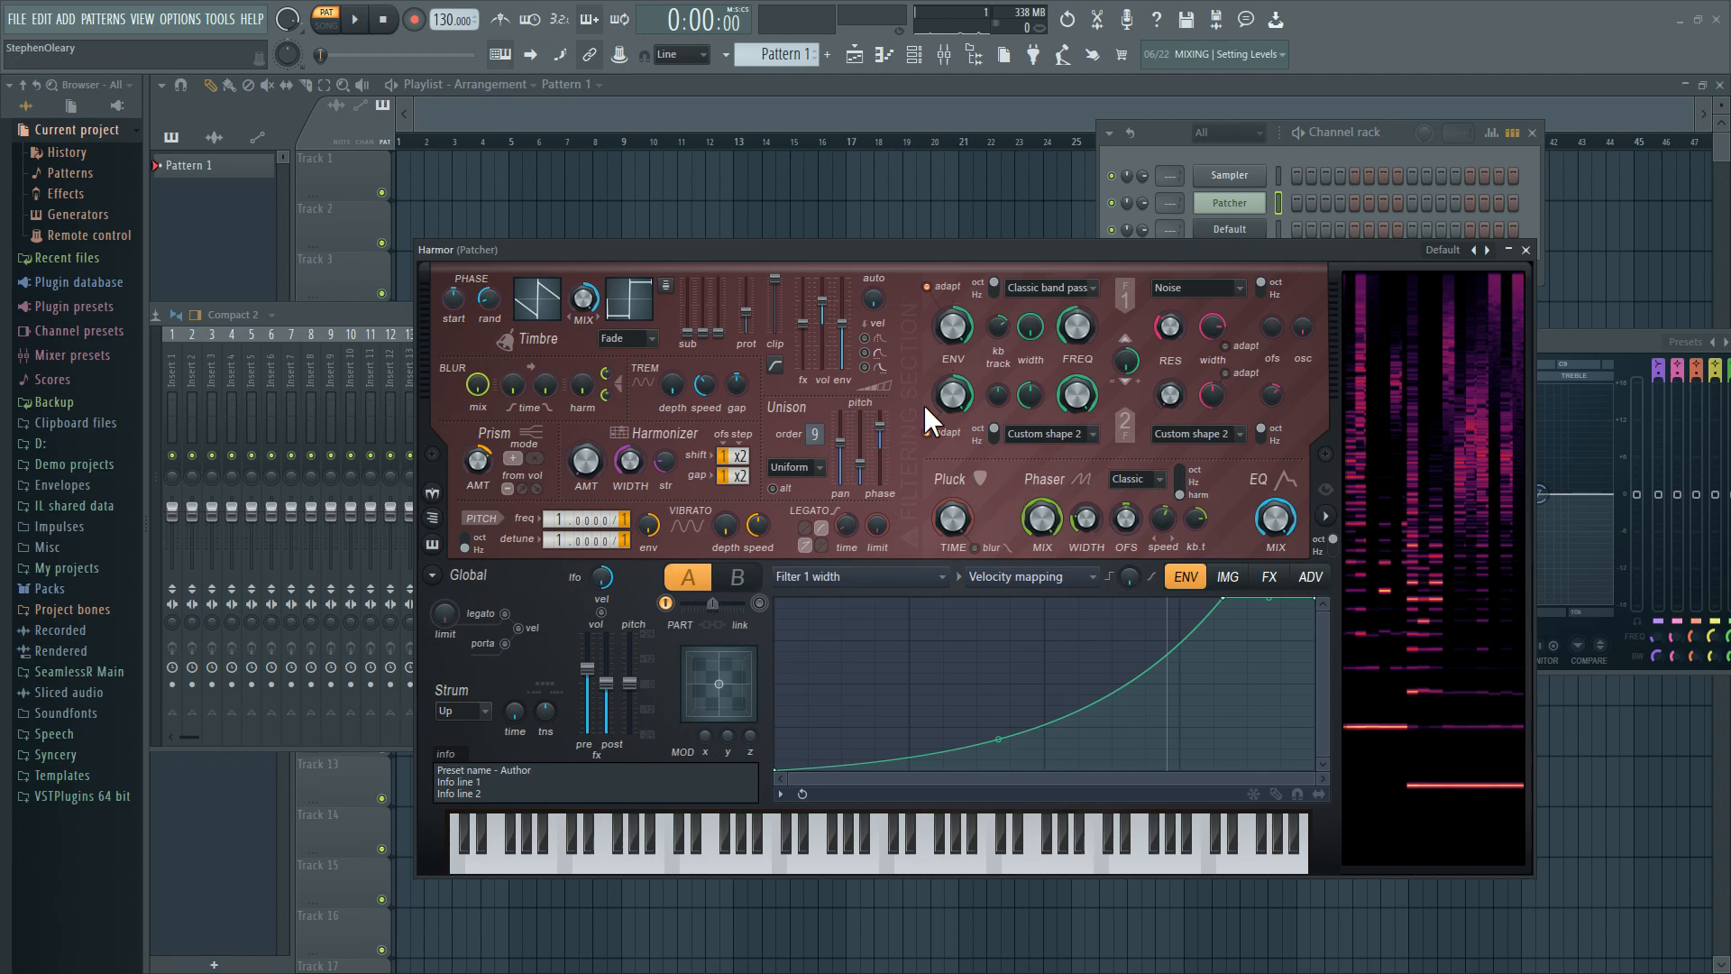
- Open the Phaser mix articulator and check which of its envelope, LFO and mapping sources are in use
{"action": "right_click", "coordinate": [1041, 519]}
{"action": "left_click", "coordinate": [1052, 559]}
{"action": "left_click", "coordinate": [992, 579]}
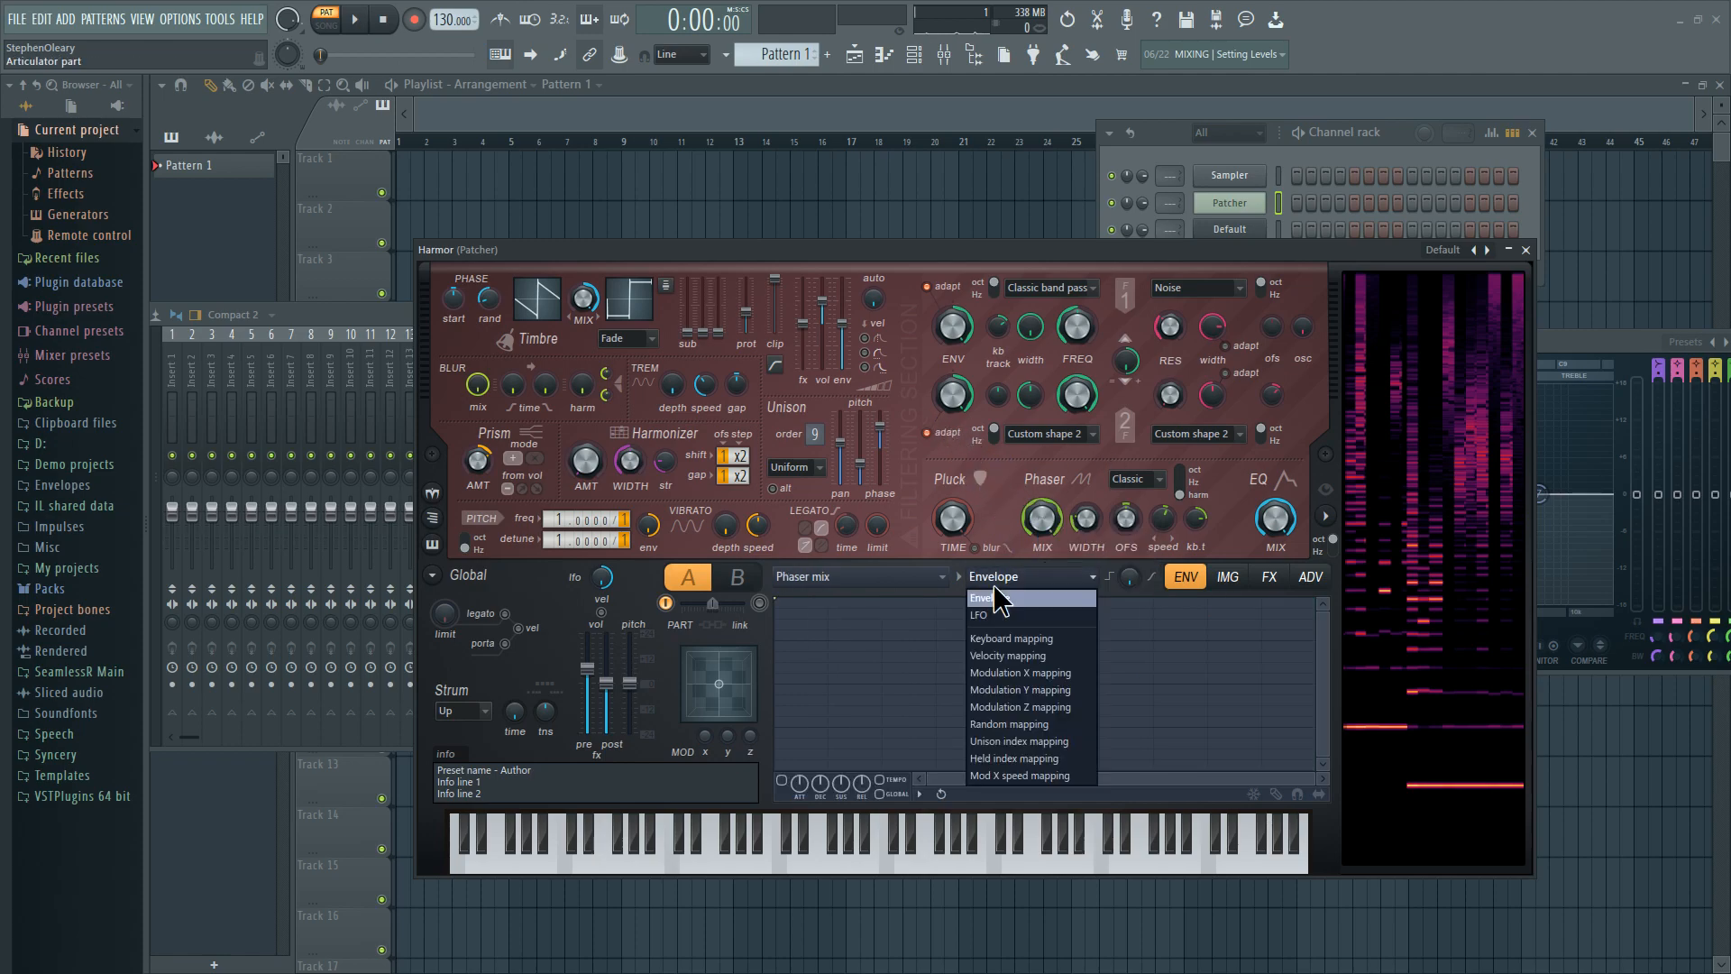
- Inspect the Phaser width articulator's Keyboard mapping and Random mapping
{"action": "right_click", "coordinate": [1082, 519]}
{"action": "left_click", "coordinate": [1138, 580]}
{"action": "left_click", "coordinate": [1082, 582]}
{"action": "left_click", "coordinate": [1083, 582]}
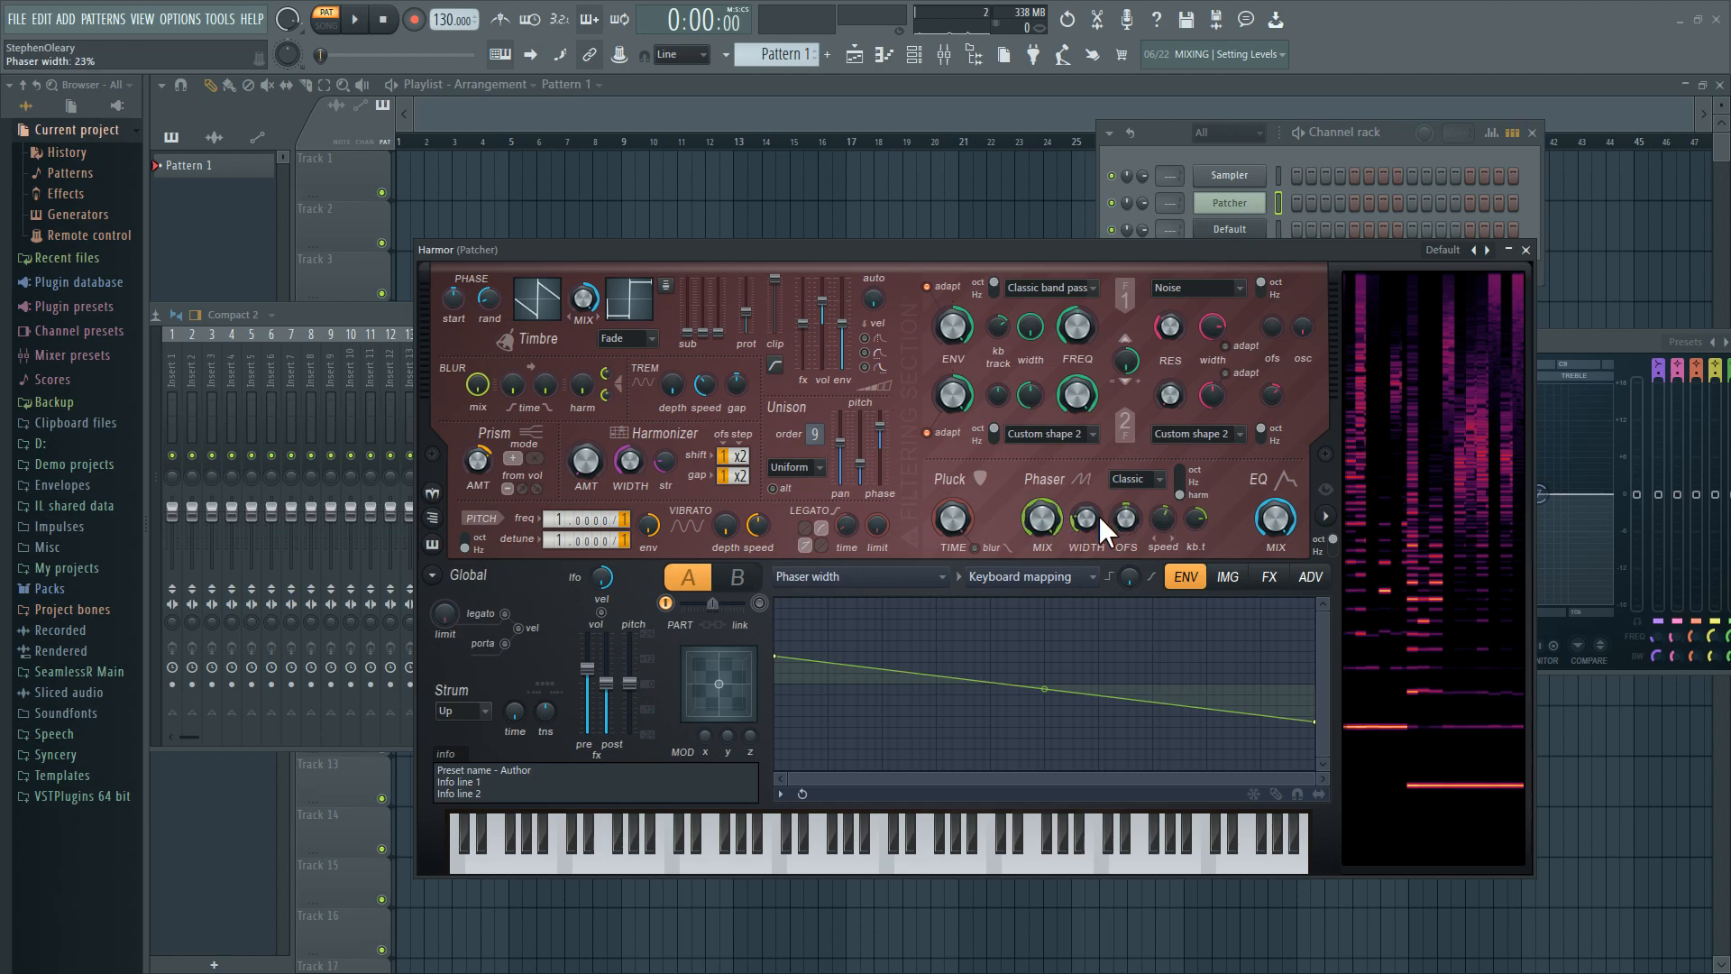
{"action": "left_click", "coordinate": [1042, 576]}
{"action": "left_click", "coordinate": [1039, 571]}
{"action": "left_click", "coordinate": [1050, 574]}
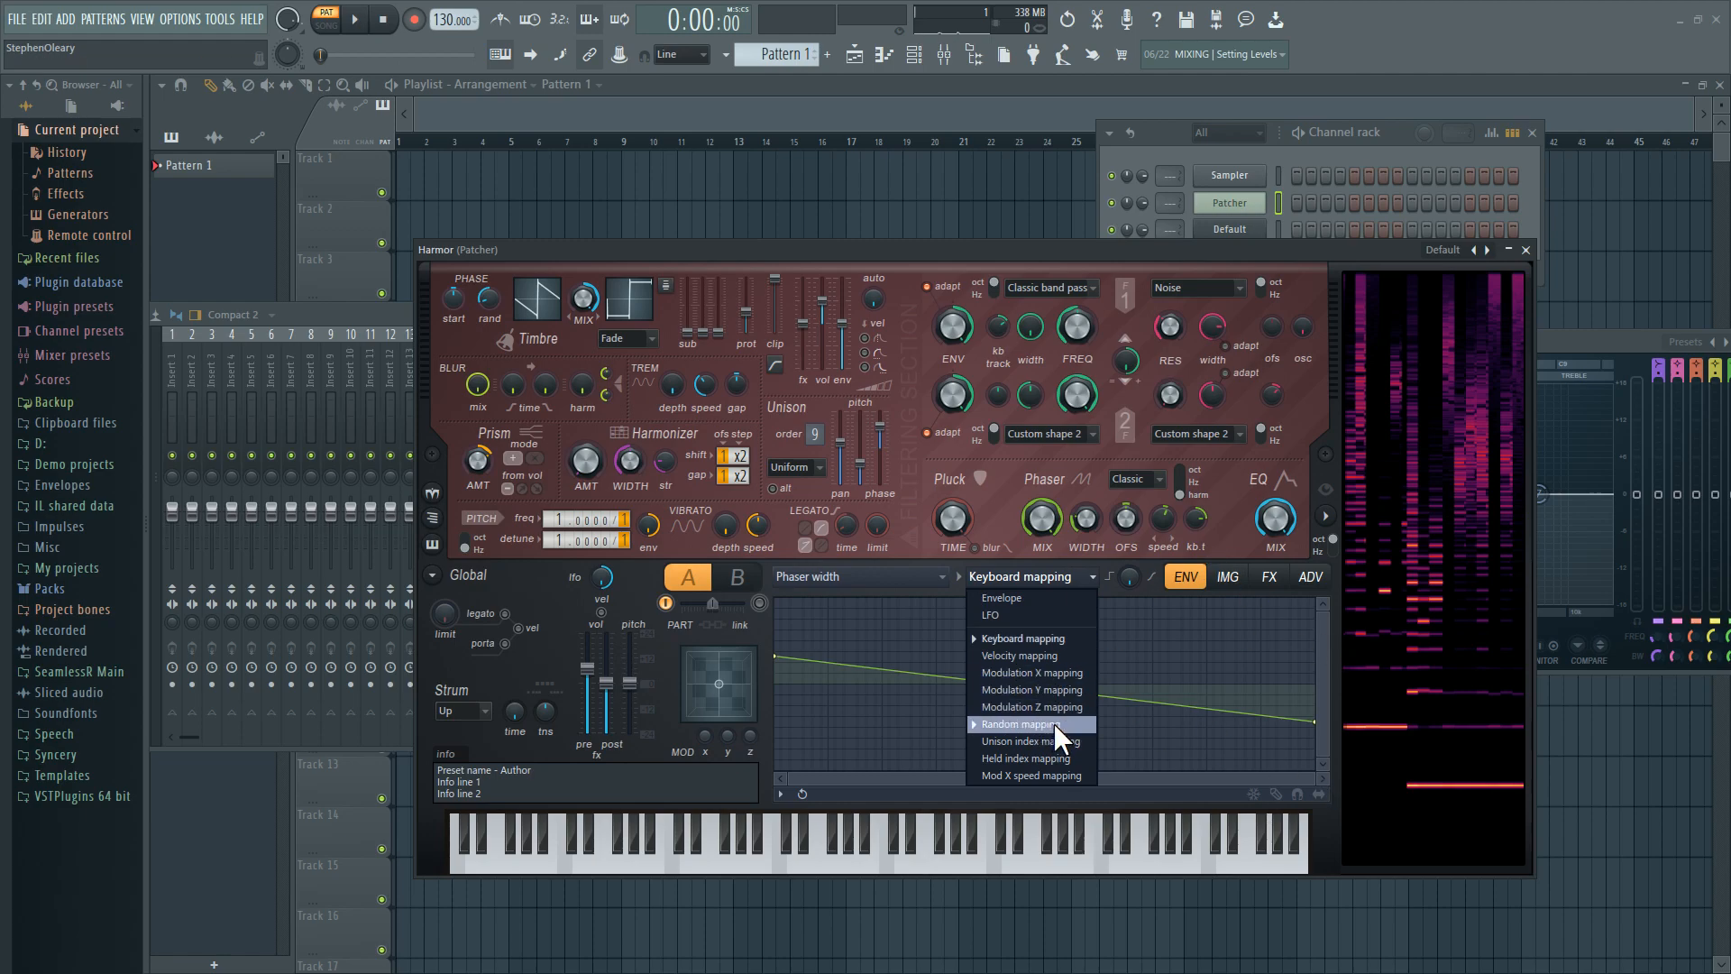
{"action": "left_click", "coordinate": [1054, 722]}
{"action": "left_click", "coordinate": [1040, 577]}
{"action": "left_click", "coordinate": [1040, 577]}
{"action": "left_click", "coordinate": [1041, 577]}
{"action": "left_click", "coordinate": [1047, 598]}
- Open the Phaser offset articulator and inspect its Random mapping
{"action": "right_click", "coordinate": [1115, 514]}
{"action": "left_click", "coordinate": [1170, 559]}
{"action": "left_click", "coordinate": [1077, 575]}
{"action": "left_click", "coordinate": [1076, 576]}
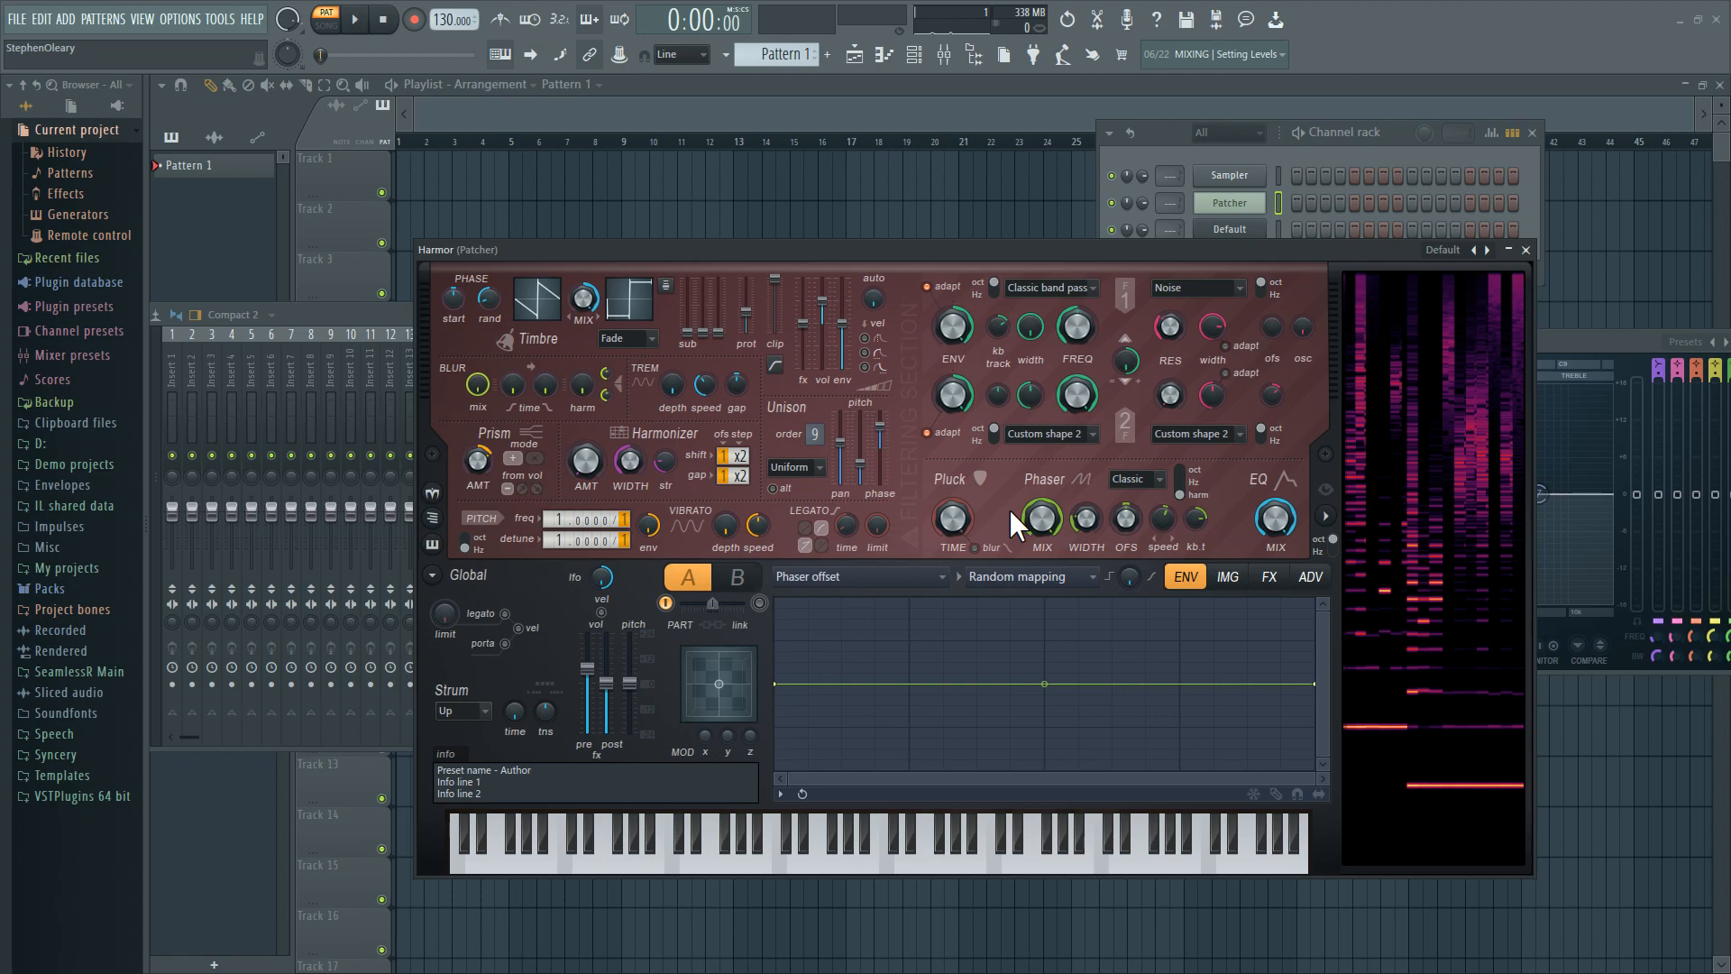
- Examine the Global EQ shape and return to the Phaser width articulator
{"action": "left_click", "coordinate": [1274, 519]}
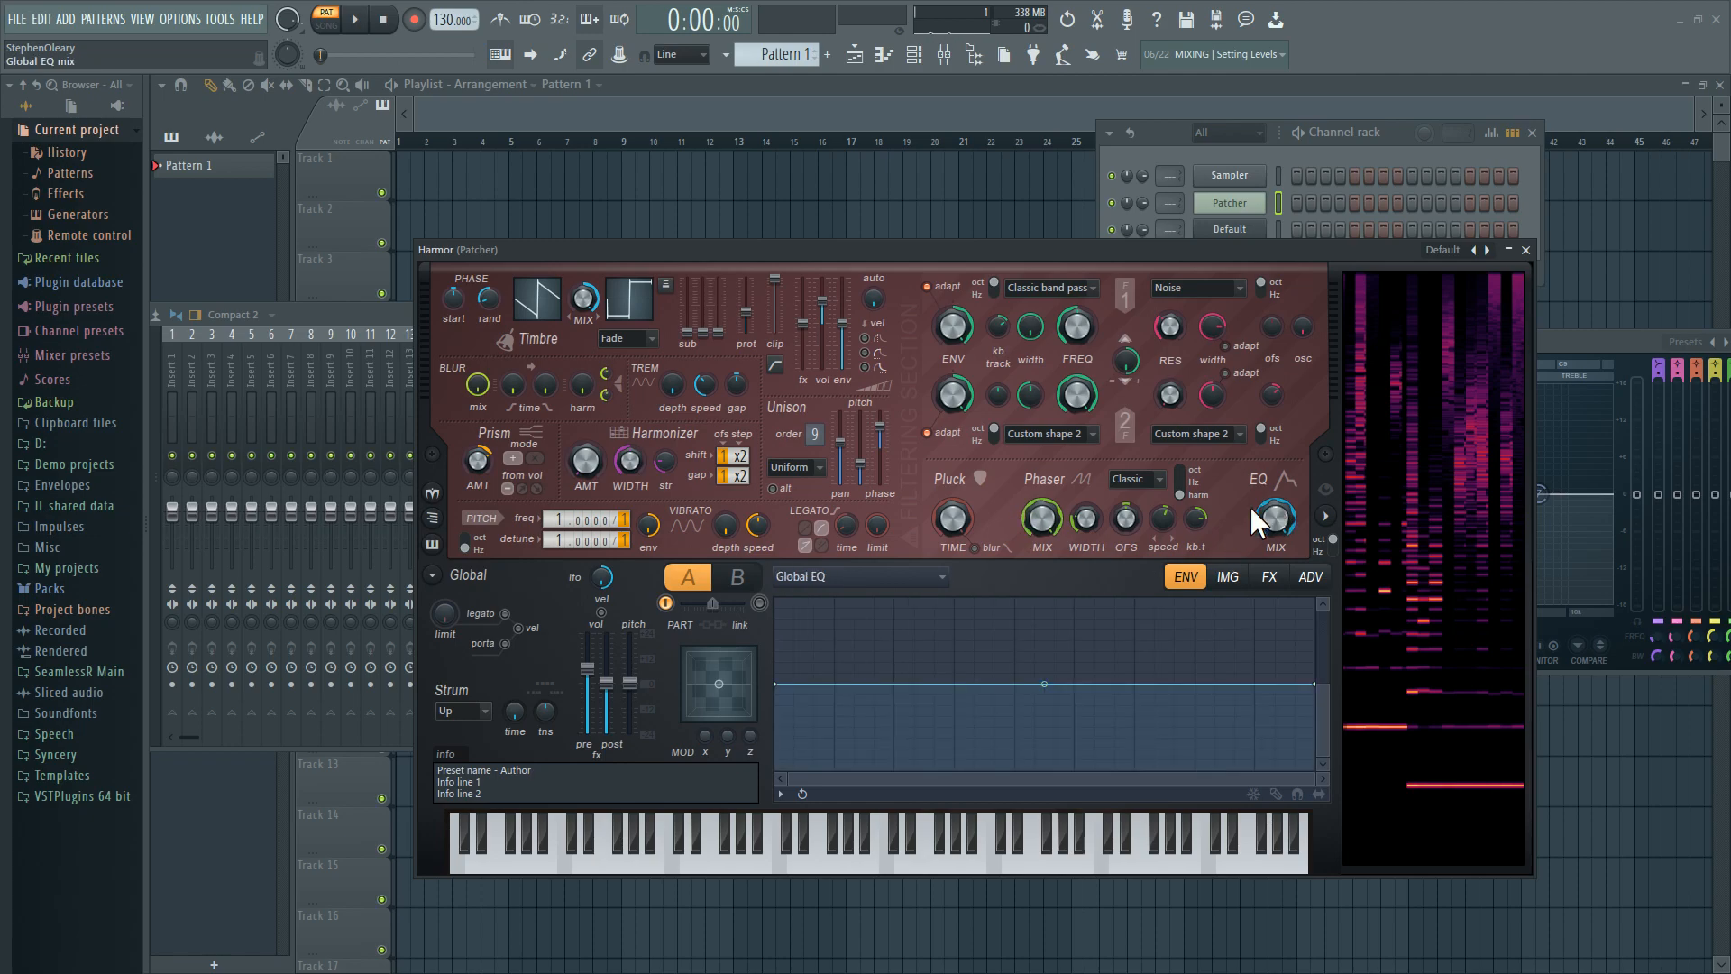
{"action": "left_click", "coordinate": [860, 576]}
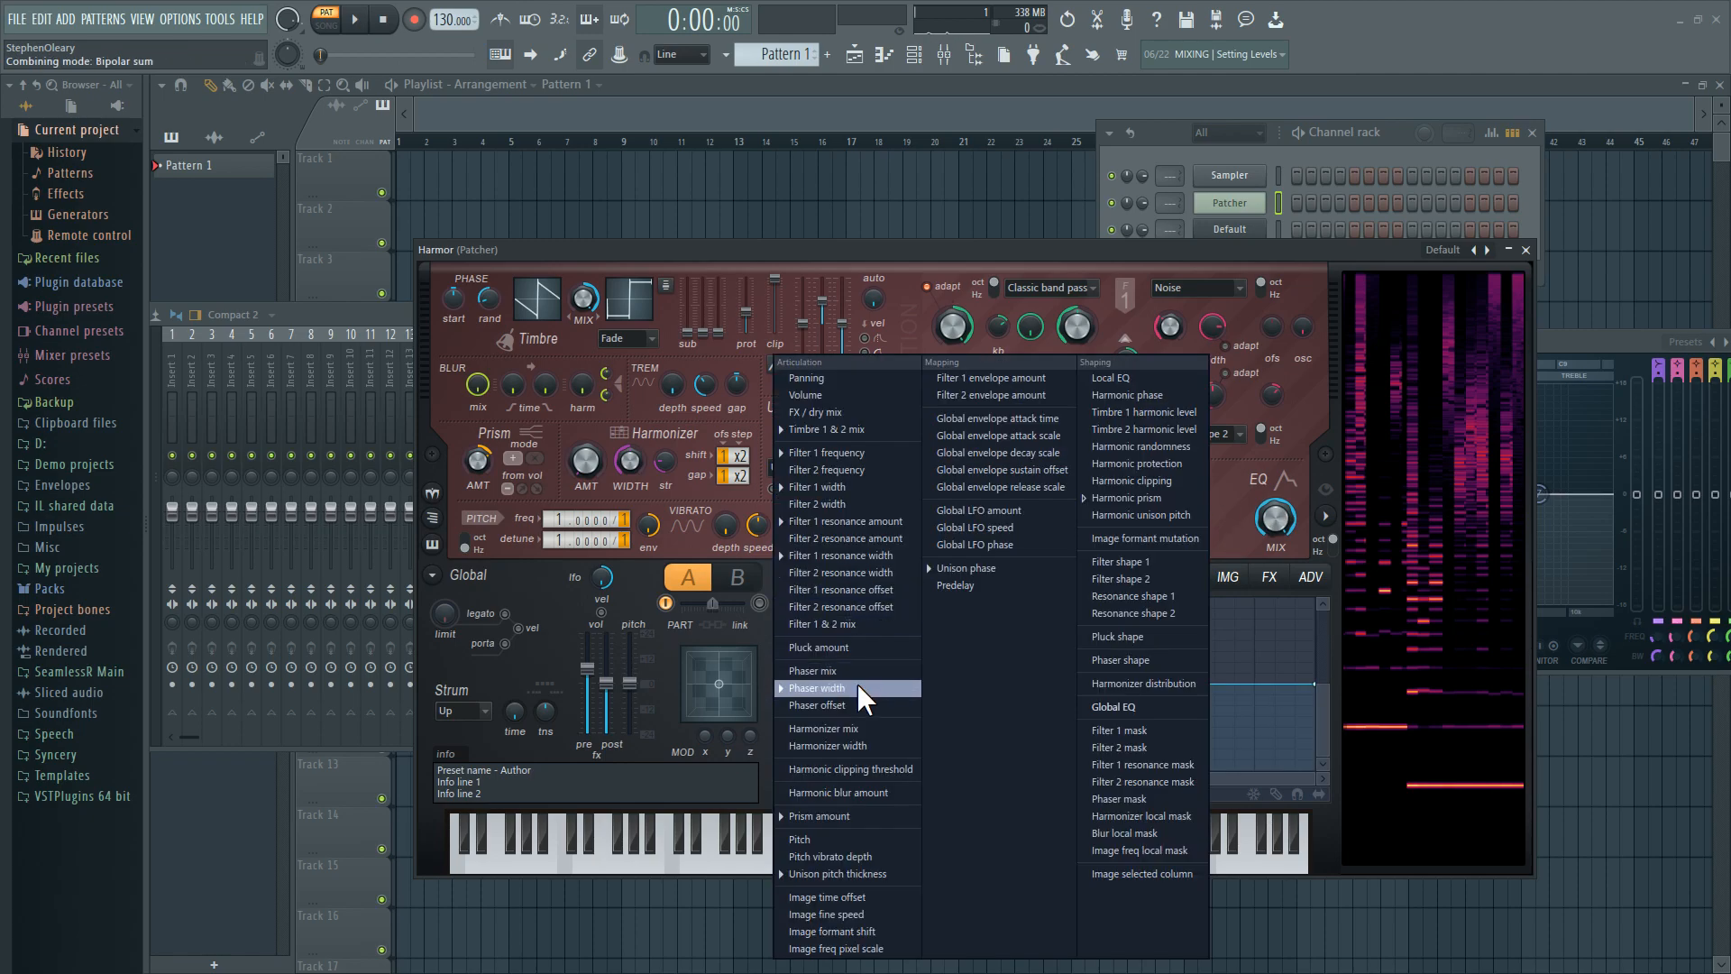
{"action": "left_click", "coordinate": [857, 684]}
- Show the Prism amount Random mapping and sweep the Prism amount, settling it at 72%
{"action": "left_click", "coordinate": [879, 576]}
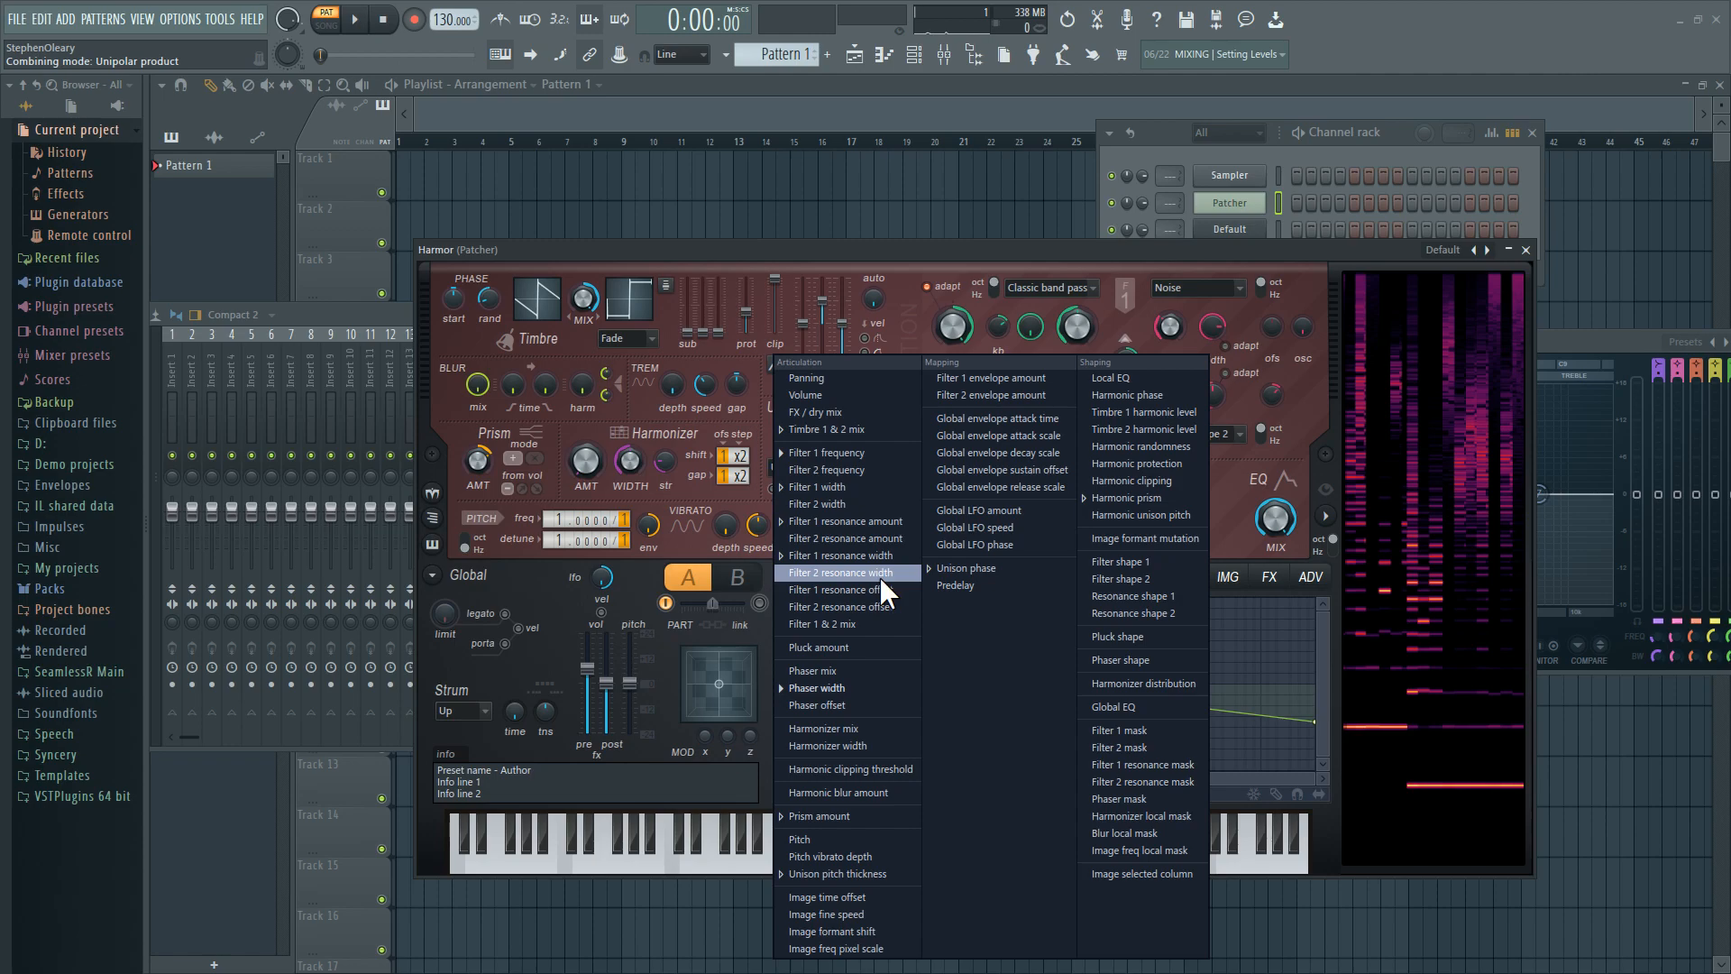
{"action": "left_click", "coordinate": [879, 816]}
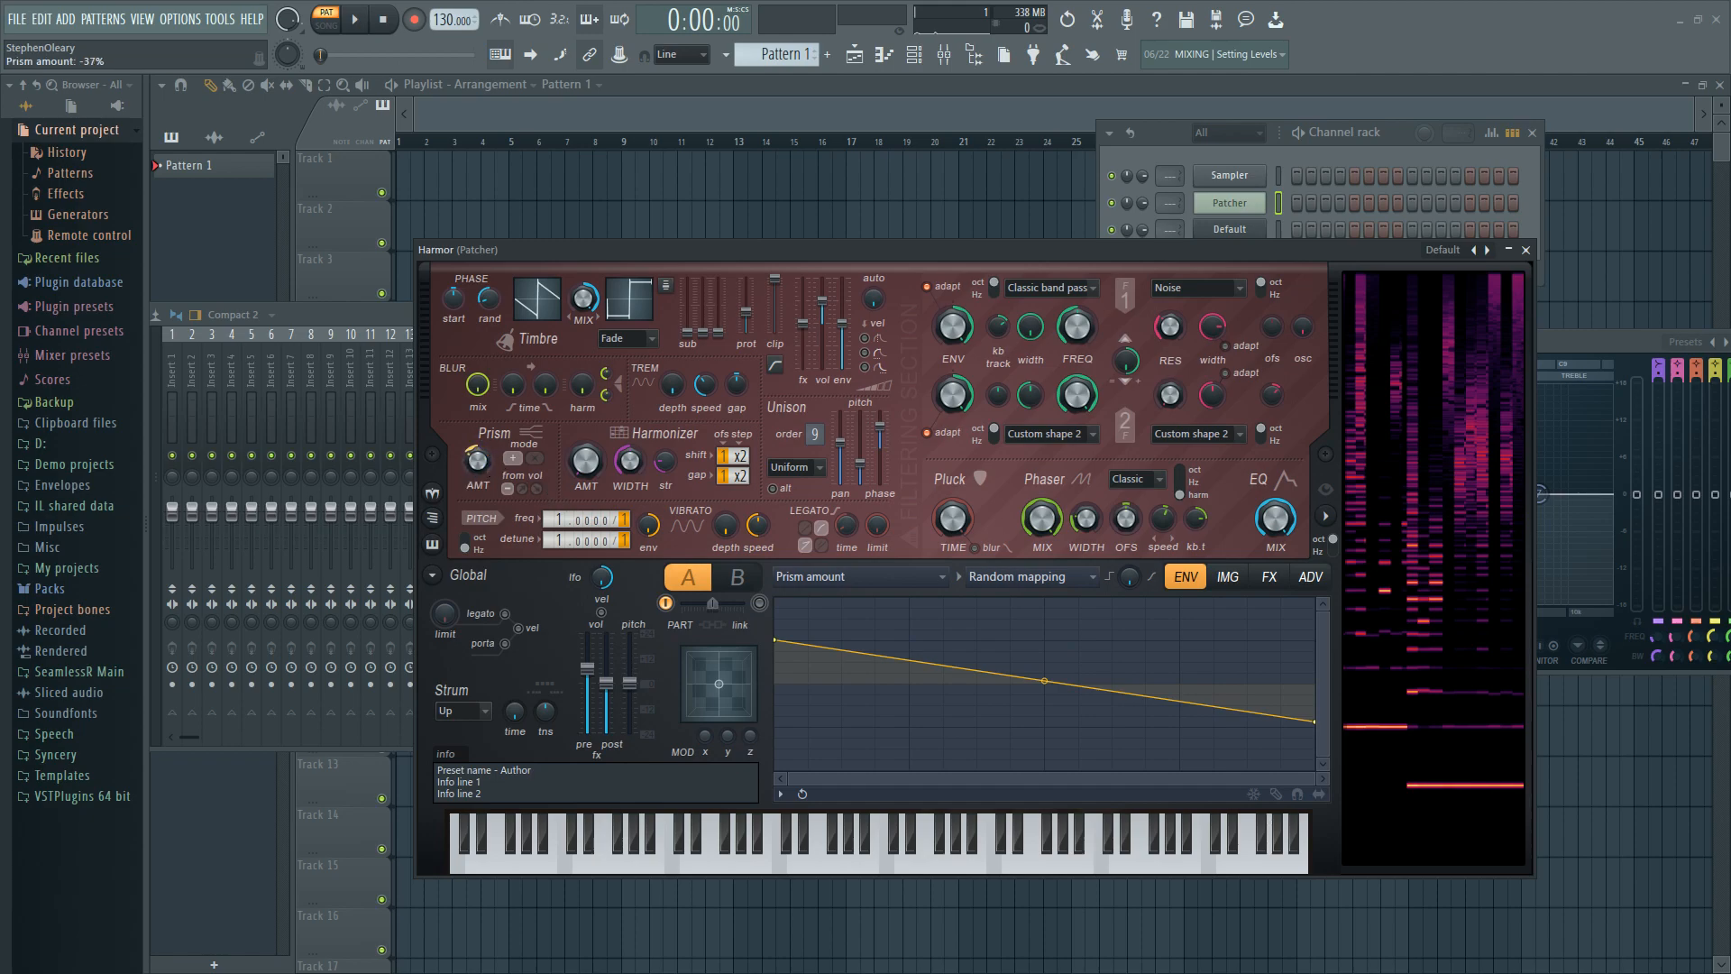
{"action": "left_click_drag", "start_coordinate": [476, 456], "coordinate": [476, 424]}
- Examine the Harmonic prism shape, then return to the Prism amount articulator
{"action": "left_click", "coordinate": [928, 576]}
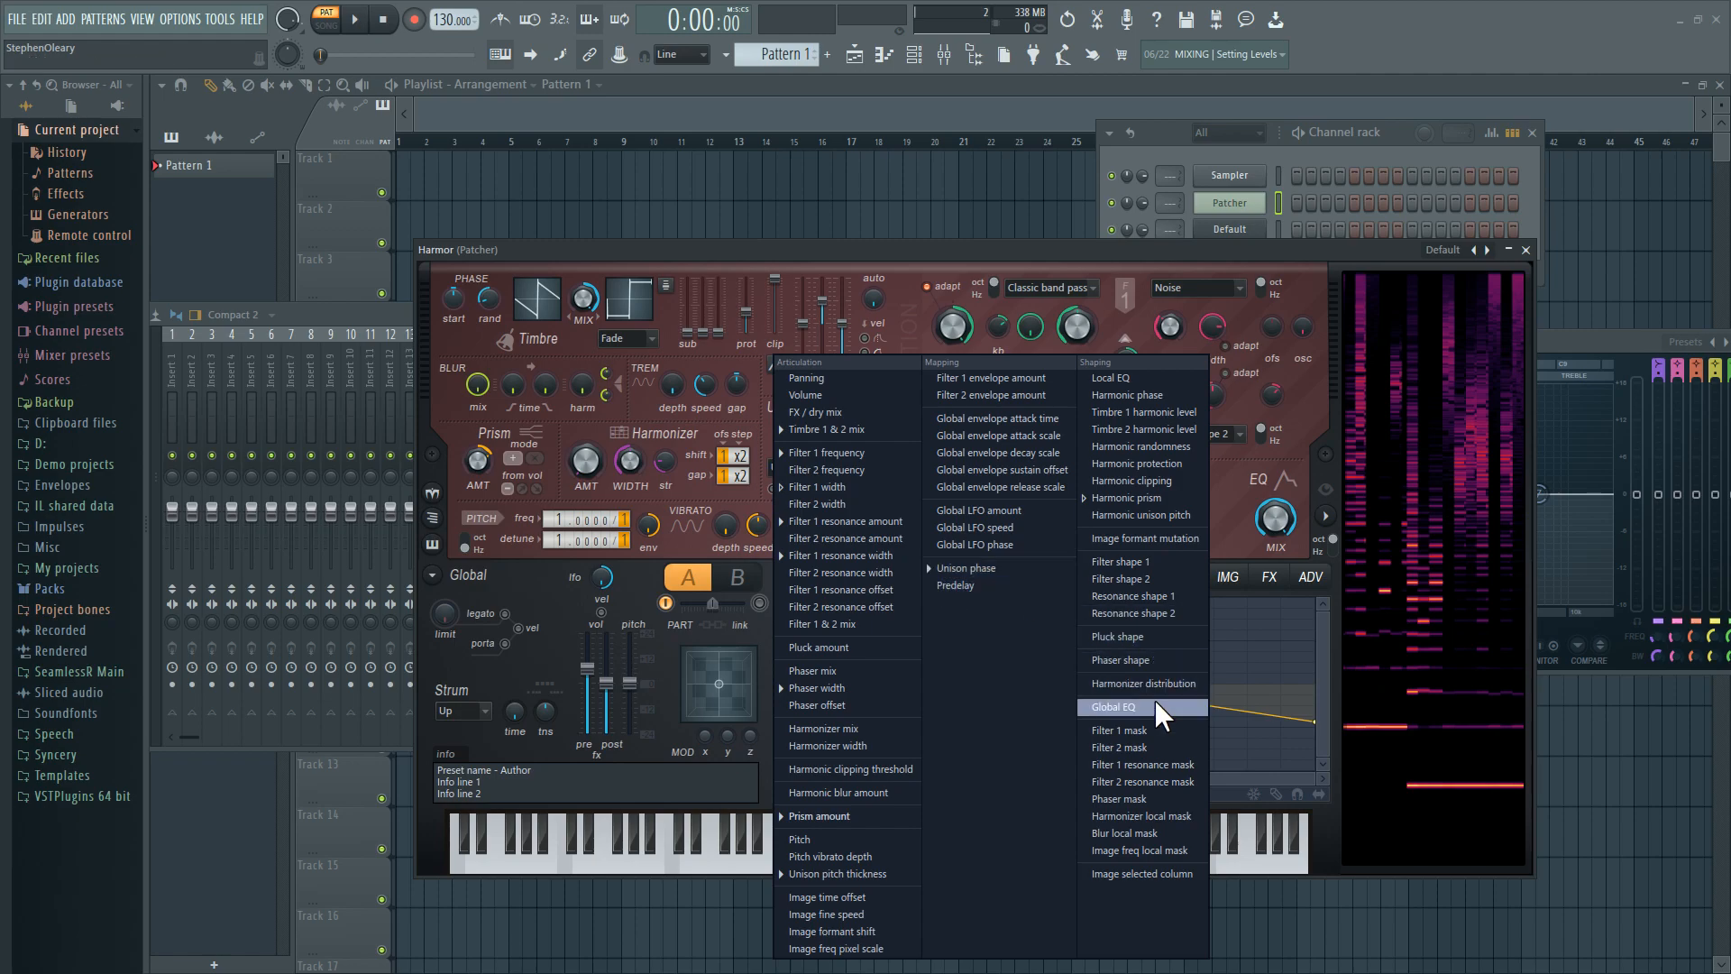
{"action": "left_click", "coordinate": [1145, 499]}
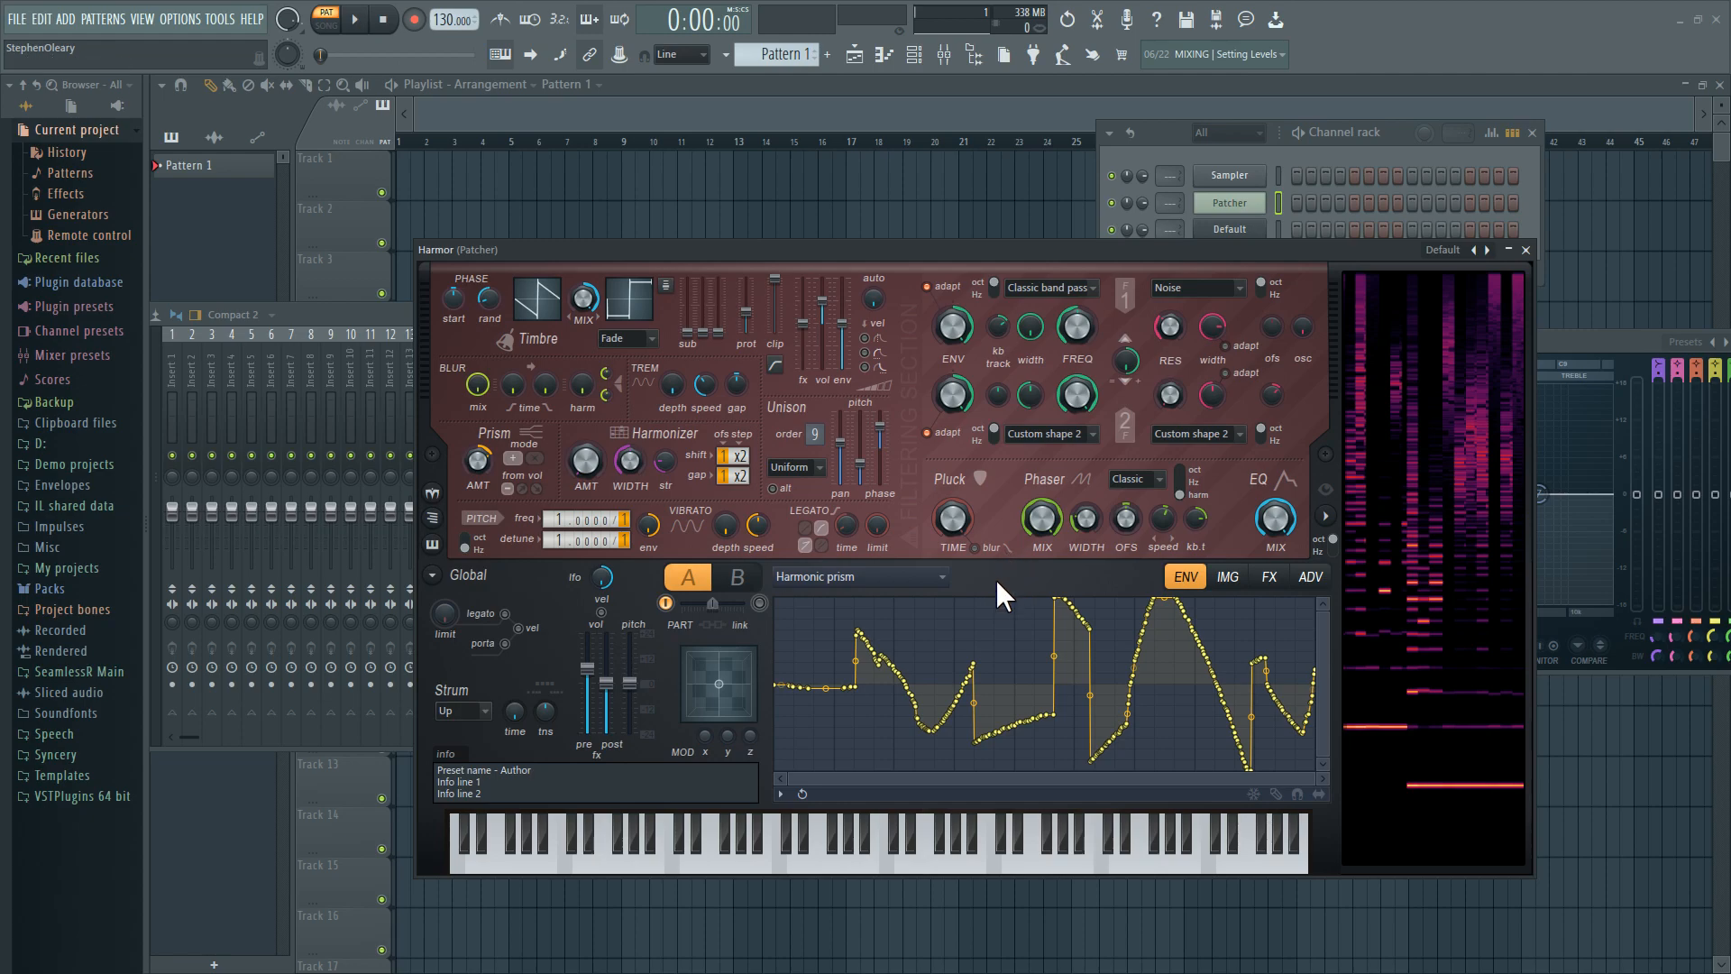
{"action": "right_click", "coordinate": [484, 443]}
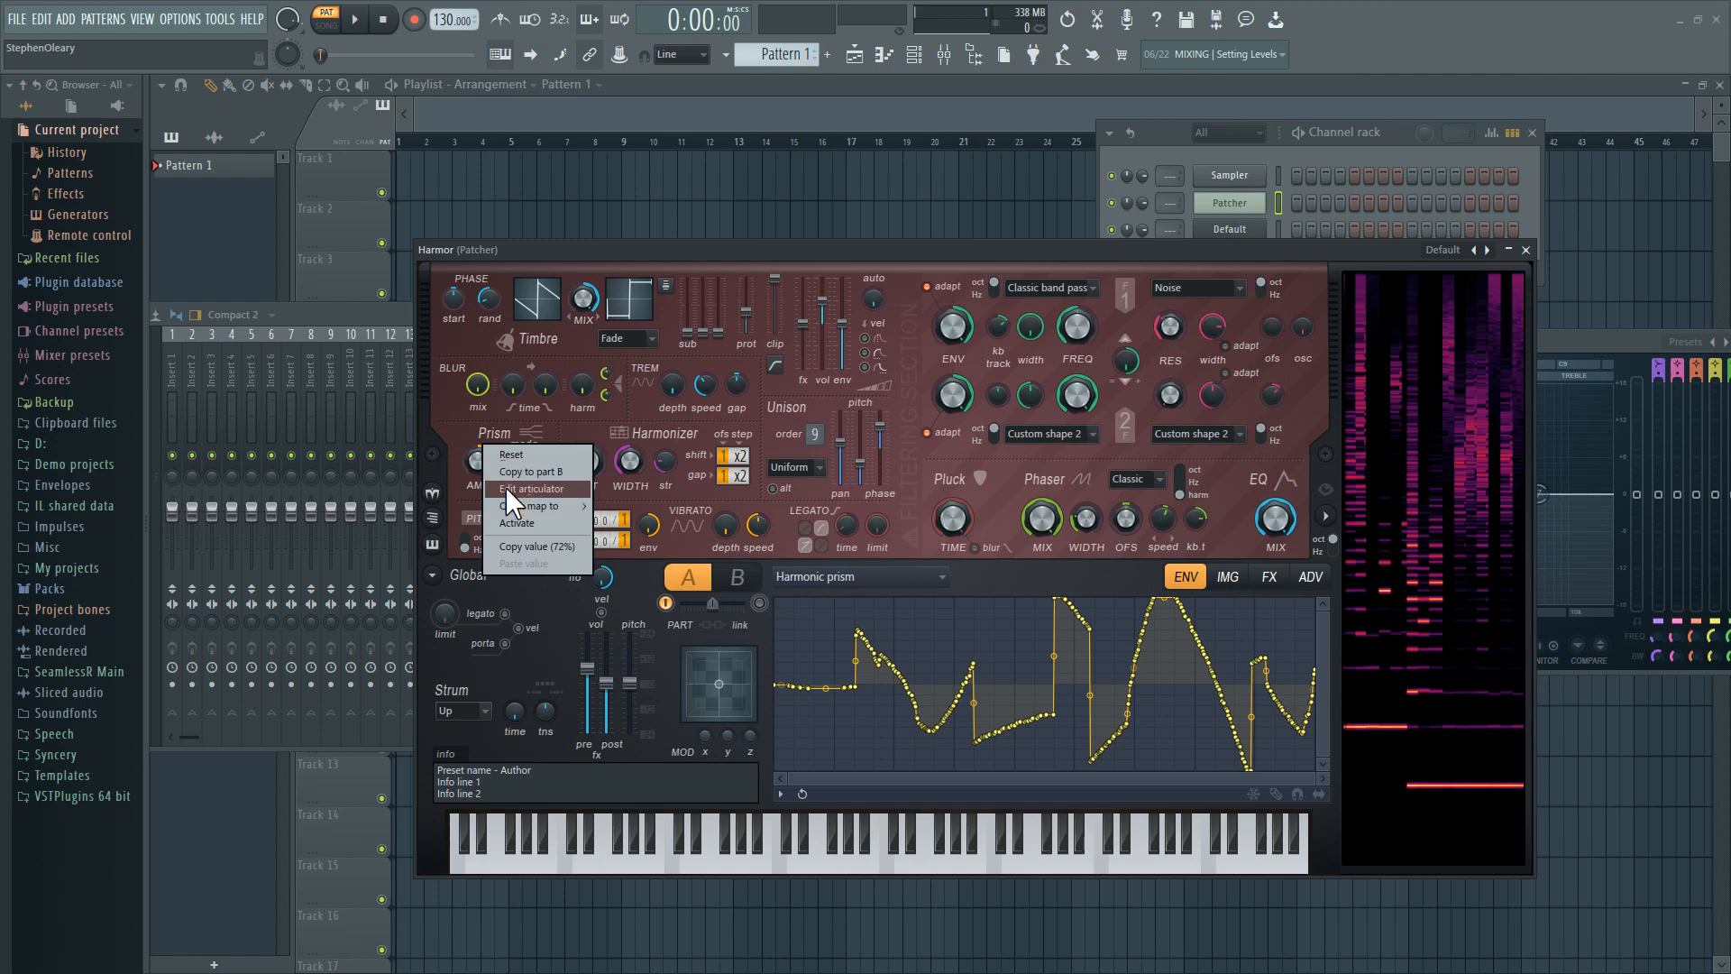
{"action": "left_click", "coordinate": [508, 489]}
- Inspect the Random mappings of Unison pitch thickness and Unison phase
{"action": "right_click", "coordinate": [861, 460]}
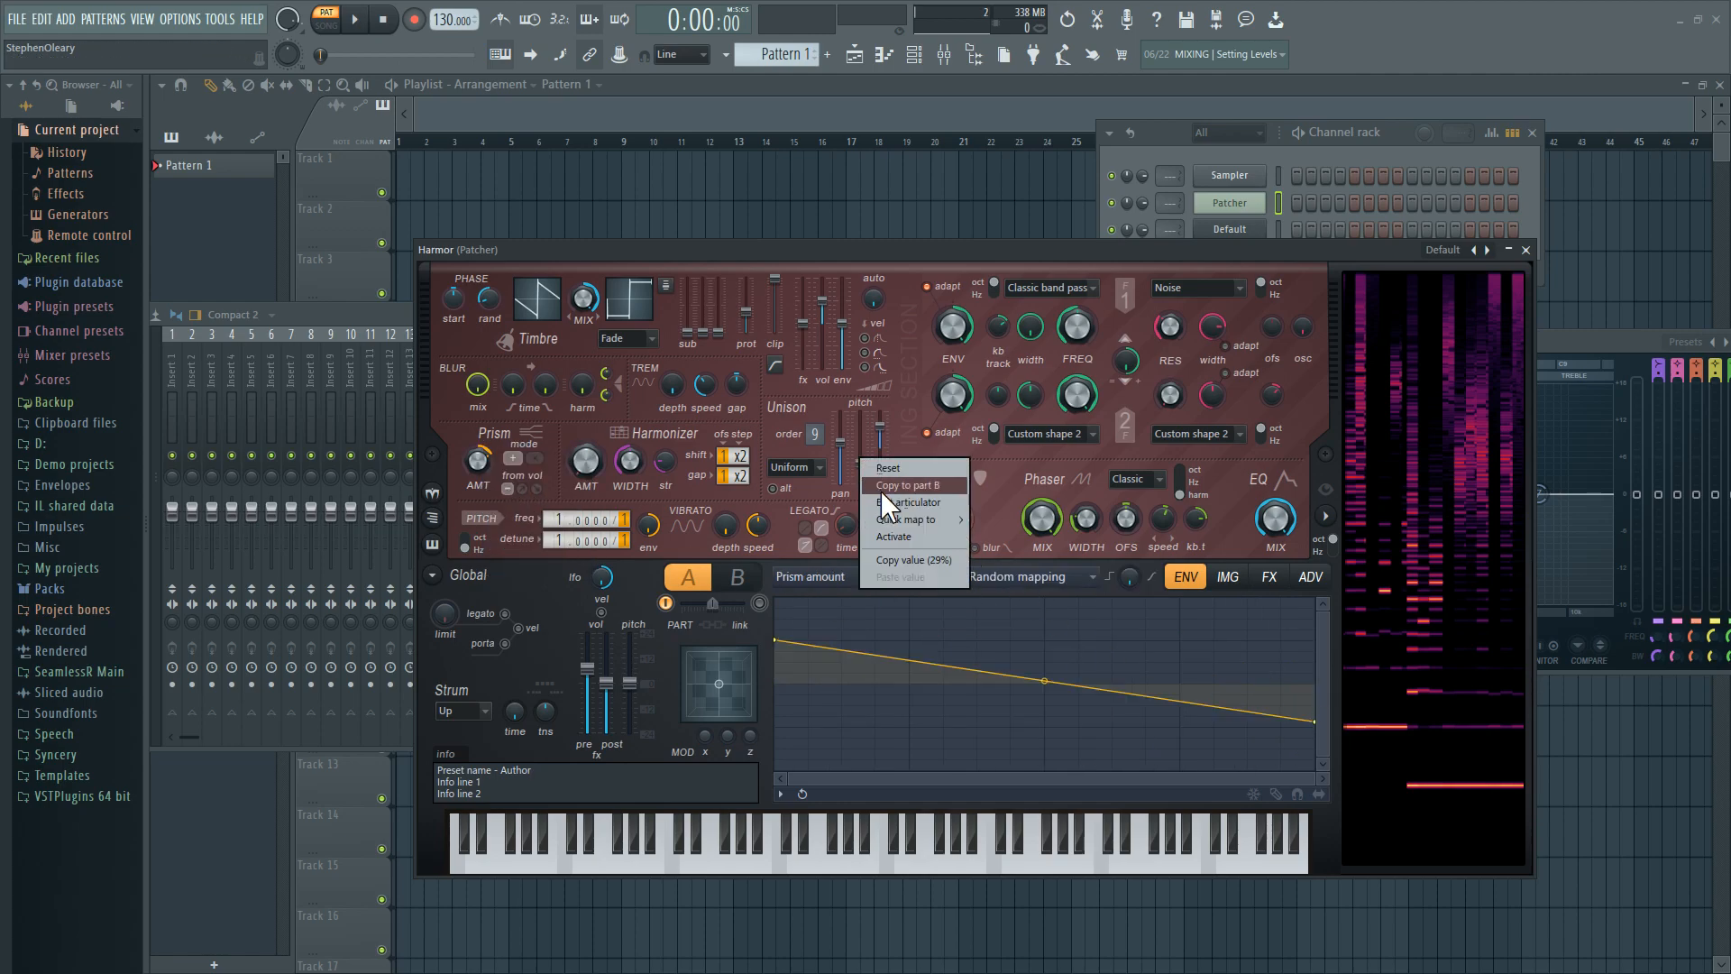
{"action": "left_click", "coordinate": [910, 502]}
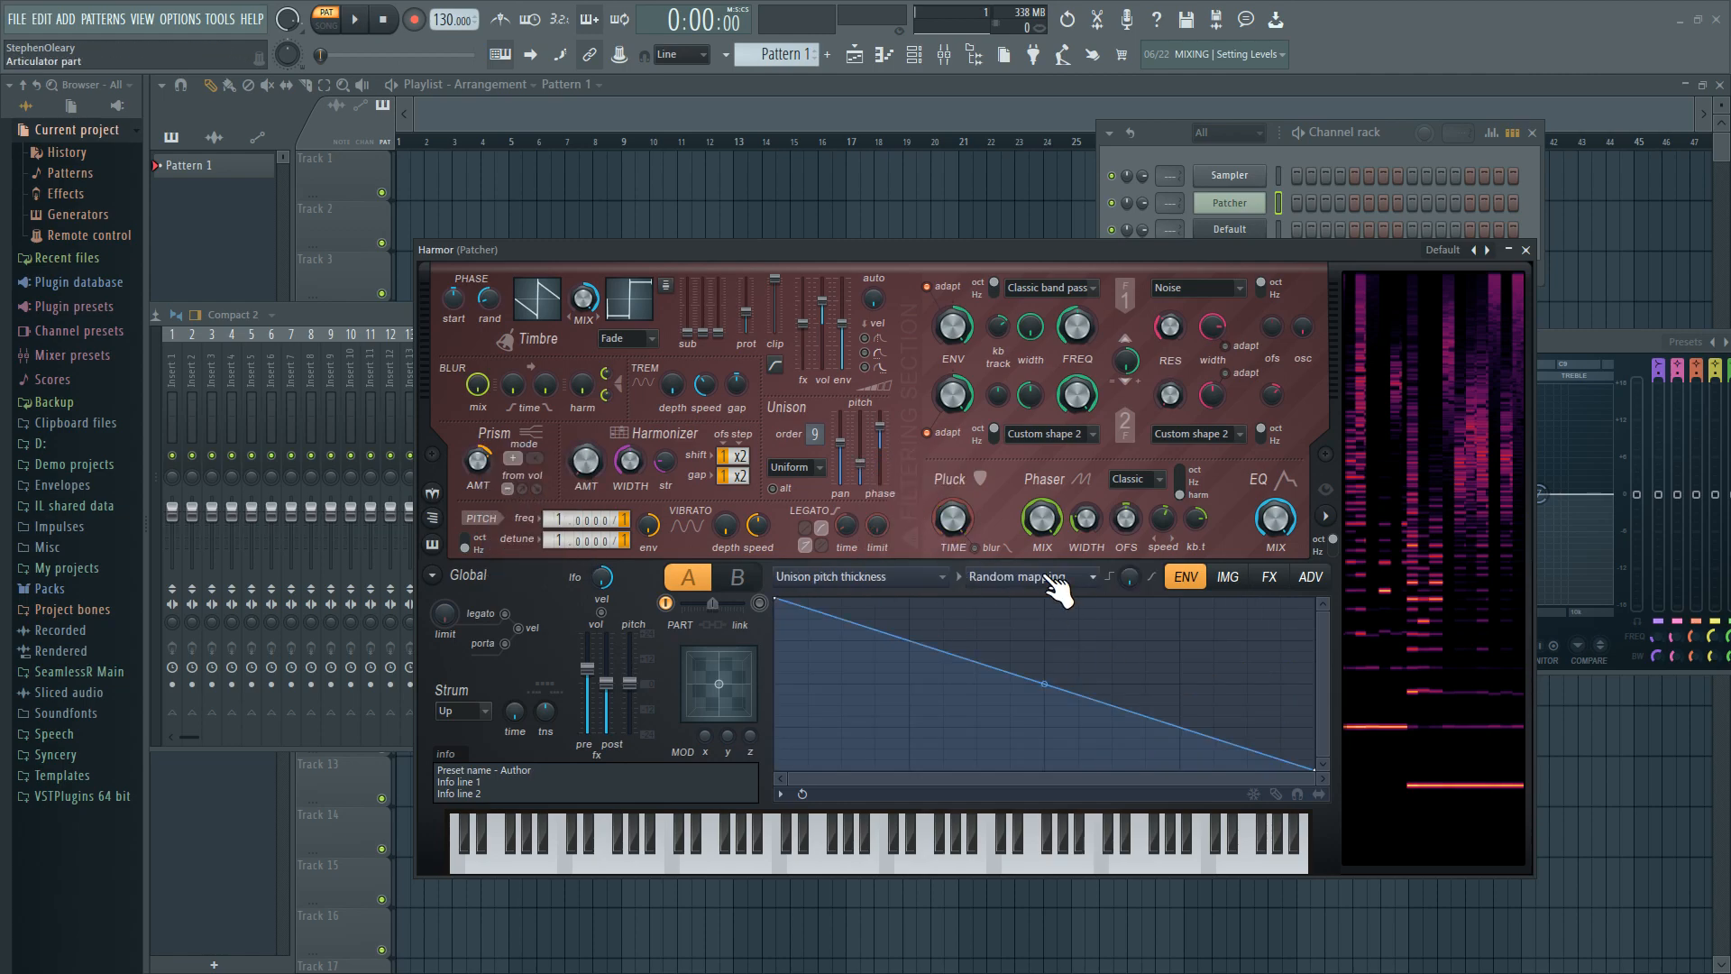
{"action": "right_click", "coordinate": [881, 426]}
{"action": "left_click", "coordinate": [924, 465]}
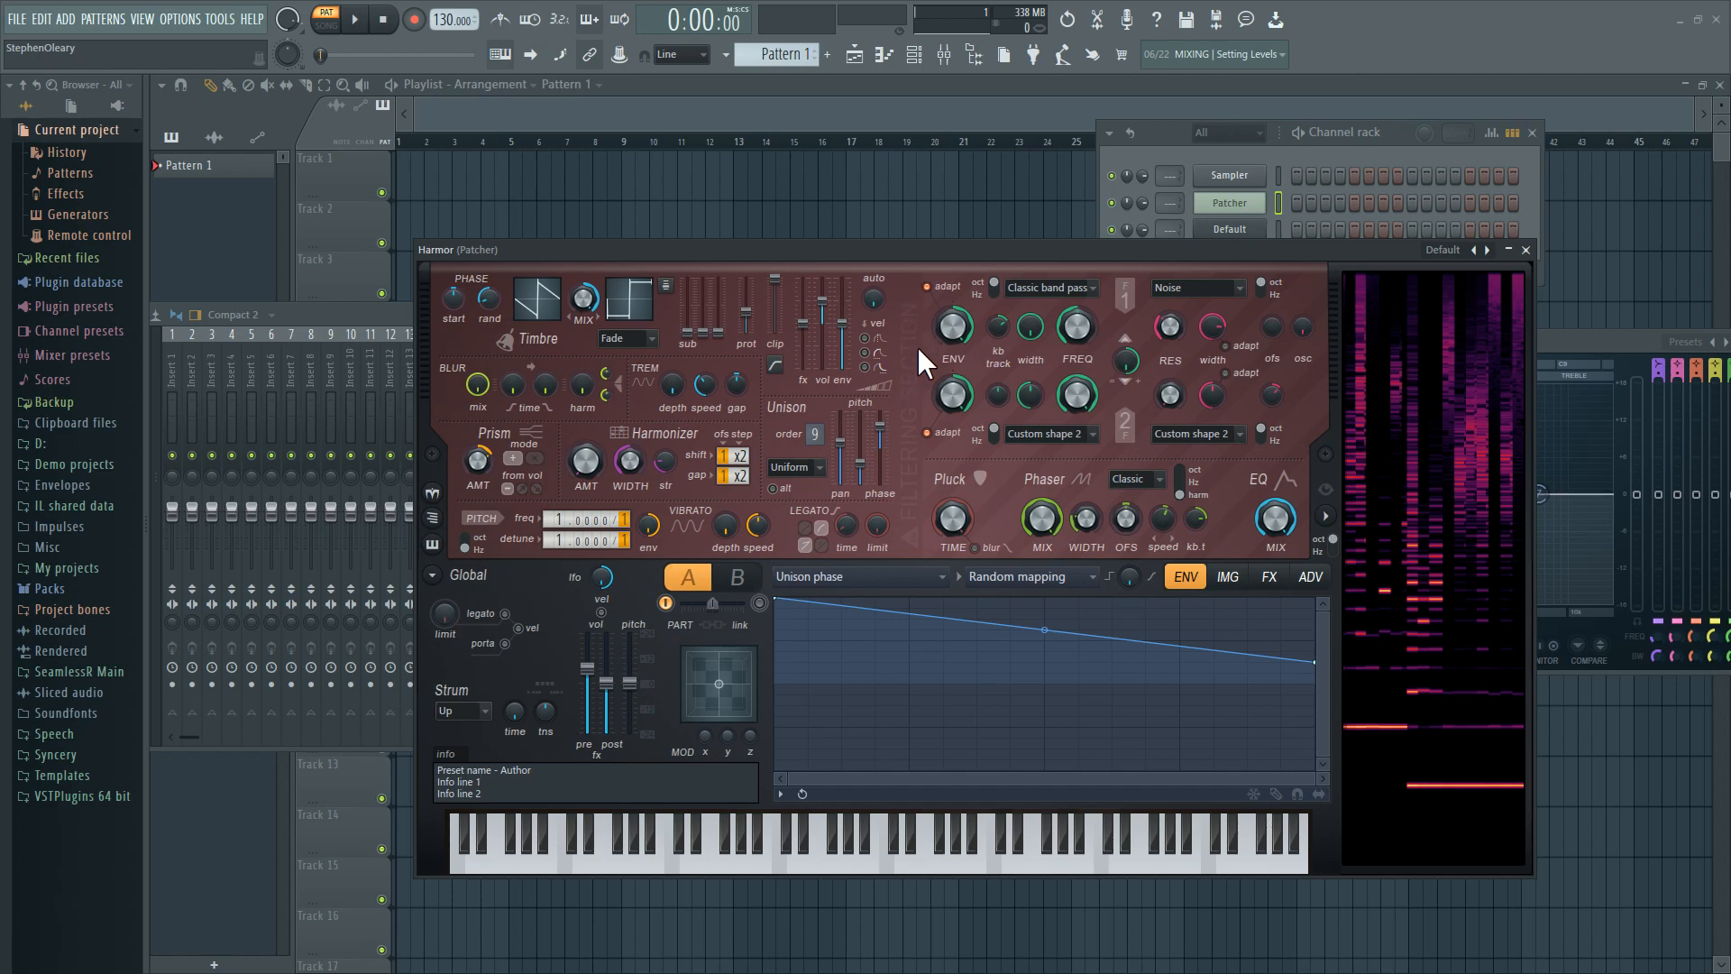
- Review the mapping sources available for Unison phase, keeping its Random mapping shown
{"action": "right_click", "coordinate": [889, 422]}
{"action": "left_click", "coordinate": [943, 498]}
{"action": "left_click", "coordinate": [1031, 577]}
{"action": "left_click", "coordinate": [1032, 577]}
{"action": "left_click", "coordinate": [1035, 574]}
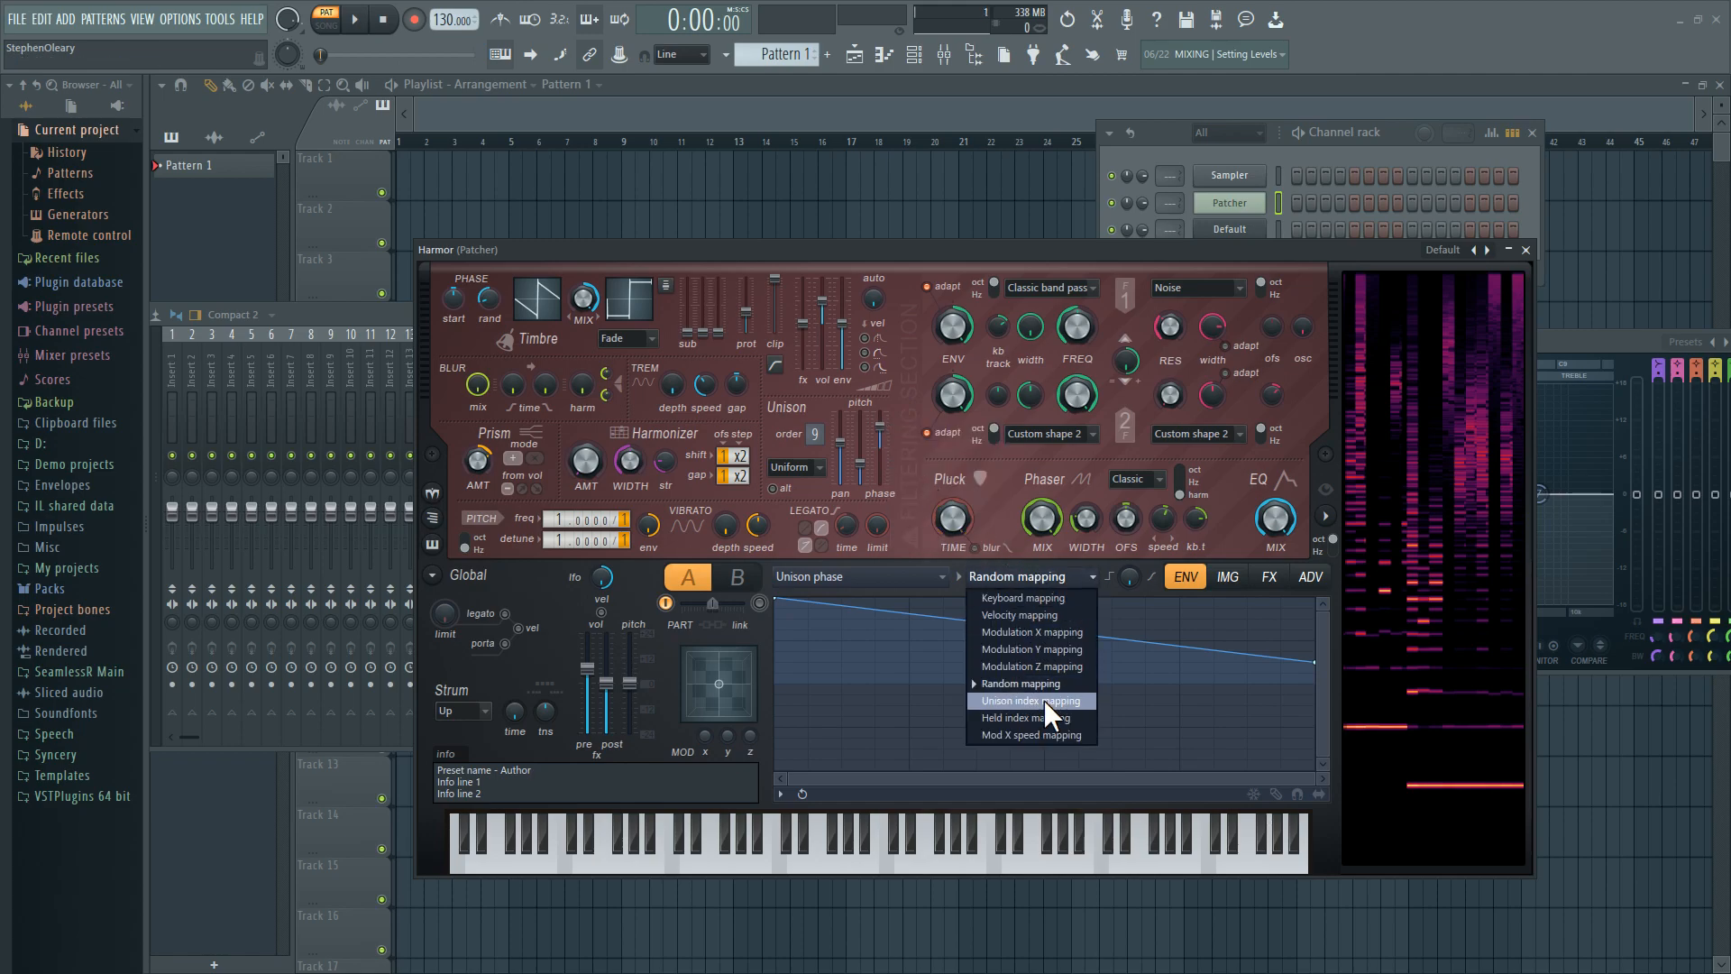
{"action": "left_click", "coordinate": [908, 440]}
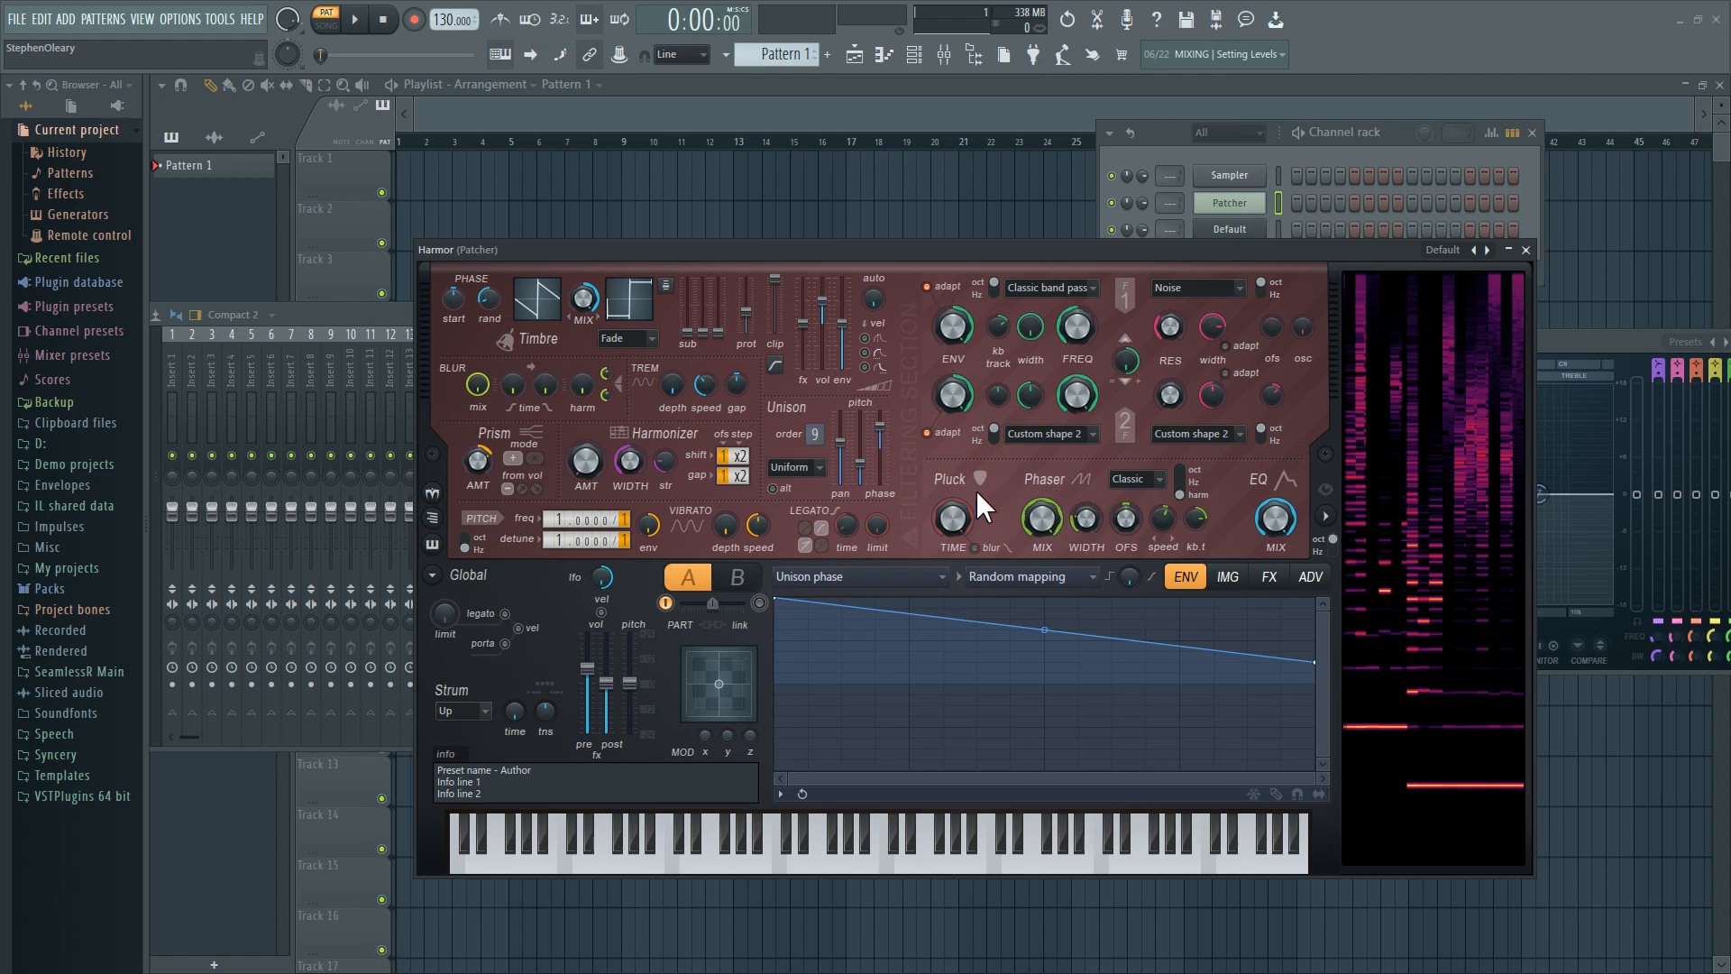
- Adjust the unison panning to about 70% and check Filter 1's Noise resonance type
{"action": "left_click_drag", "start_coordinate": [841, 449], "coordinate": [841, 411]}
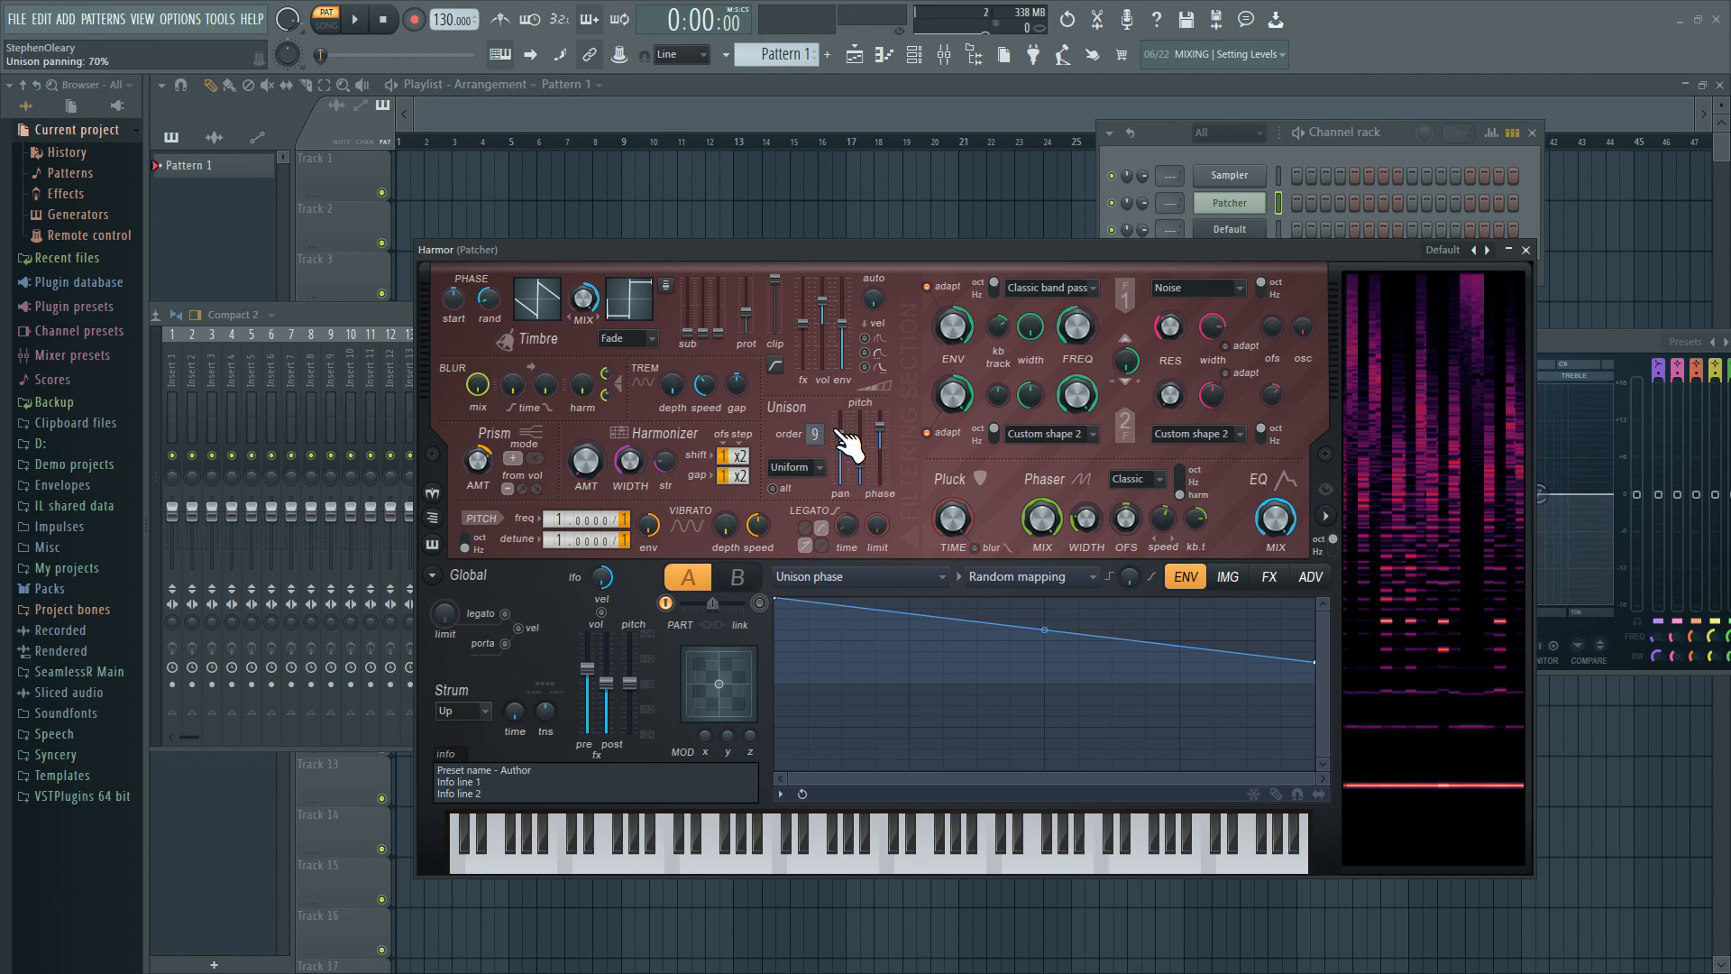
{"action": "left_click", "coordinate": [1201, 290]}
{"action": "left_click", "coordinate": [1207, 298]}
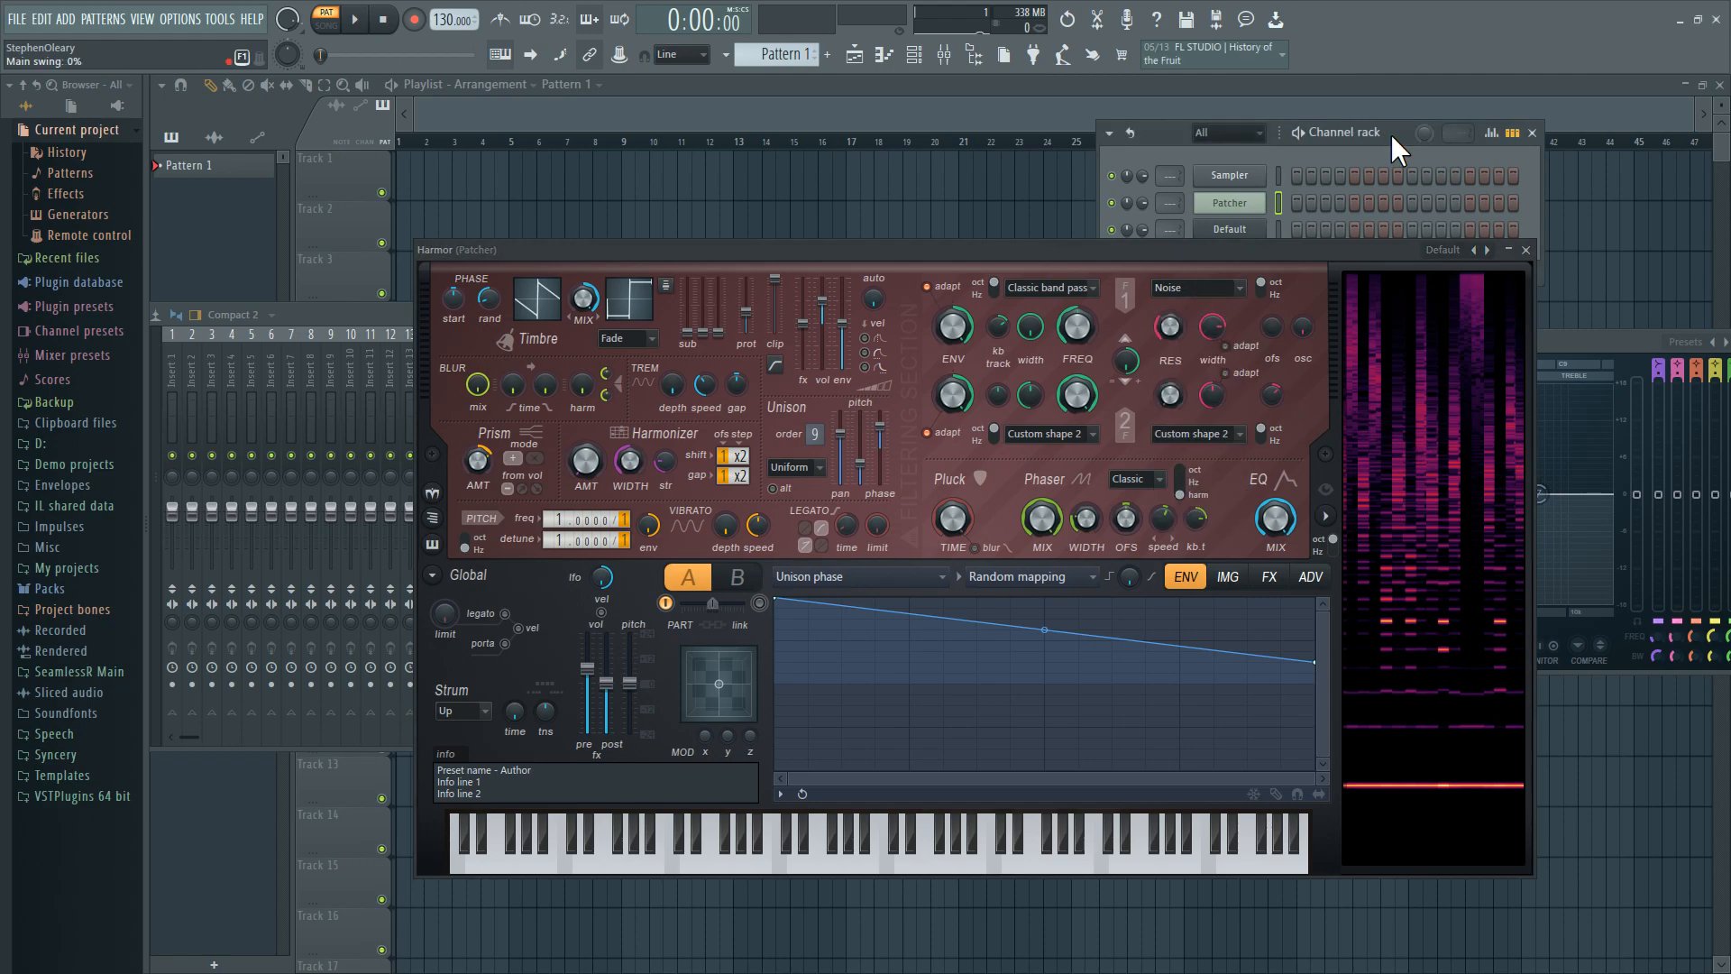
- Switch to the standalone Harmor, closing the Patcher's Harmor window, and reset it to the Default preset
{"action": "left_click", "coordinate": [1253, 236]}
{"action": "left_click", "coordinate": [1256, 243]}
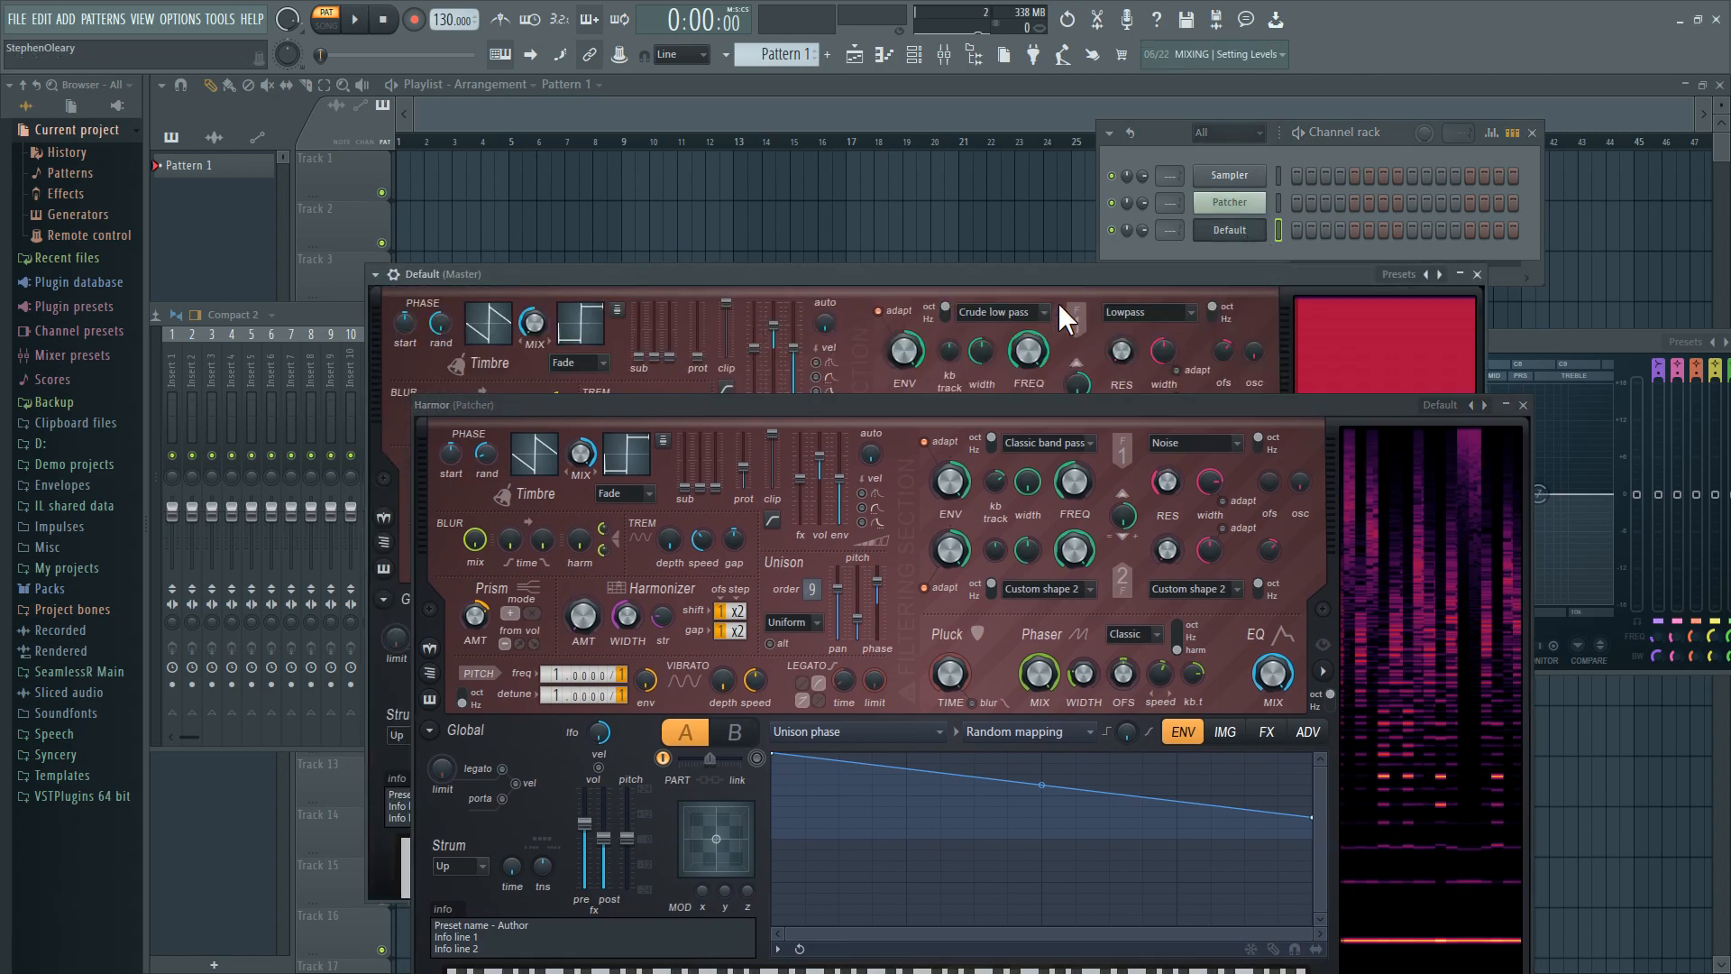
{"action": "left_click", "coordinate": [1523, 405]}
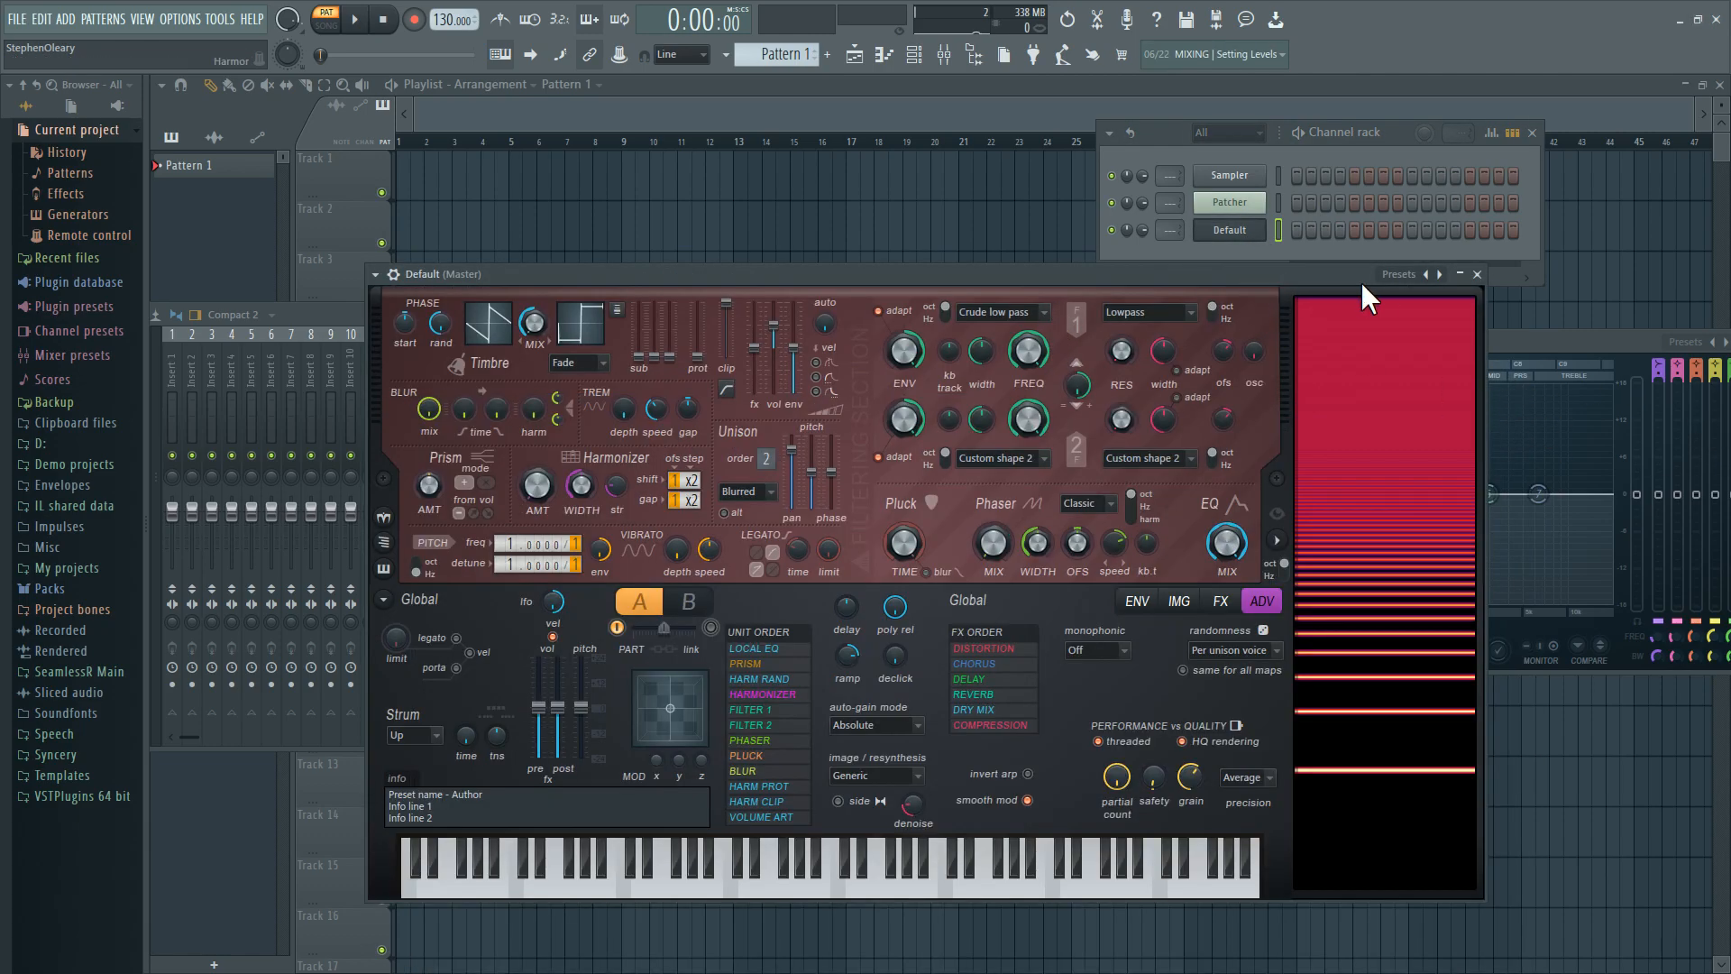
{"action": "left_click", "coordinate": [1434, 276]}
{"action": "left_click", "coordinate": [1483, 526]}
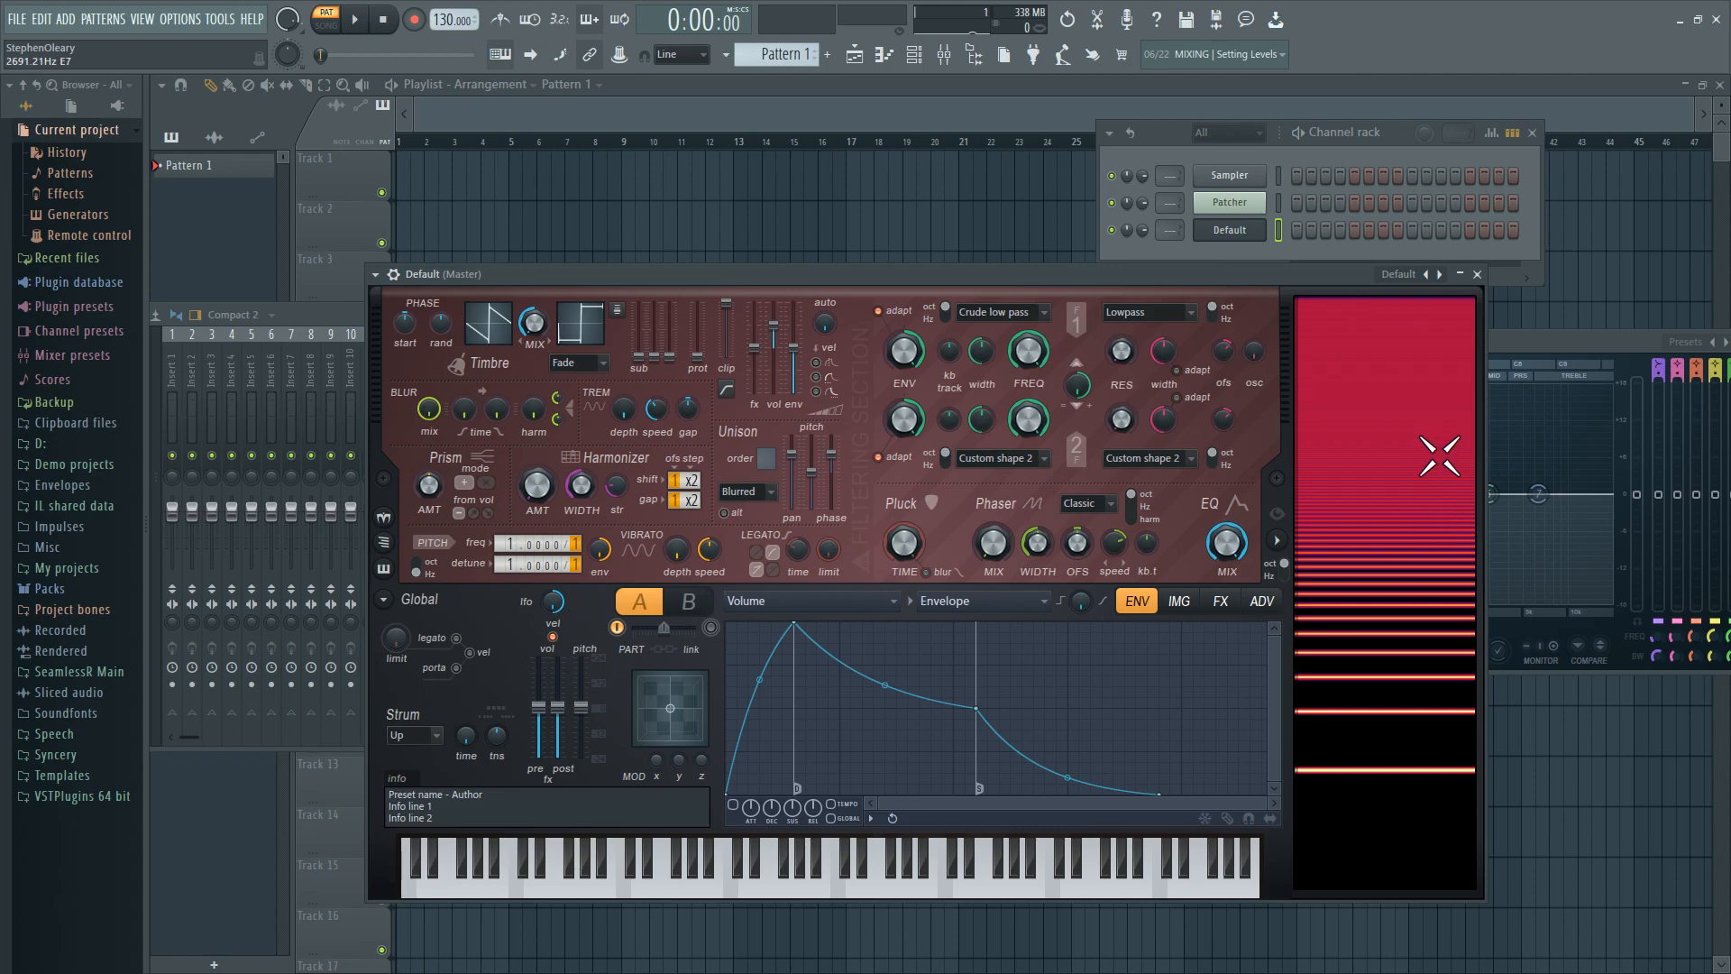
- Lower Filter 1's frequency, then raise its resonance amount to about 26% and change the resonance type to Noise
{"action": "mouse_move", "coordinate": [1028, 357]}
{"action": "left_mouse_down"}
{"action": "mouse_move", "coordinate": [1028, 403]}
{"action": "mouse_move", "coordinate": [1028, 383]}
{"action": "left_mouse_up"}
{"action": "left_click_drag", "start_coordinate": [1121, 353], "coordinate": [1121, 330]}
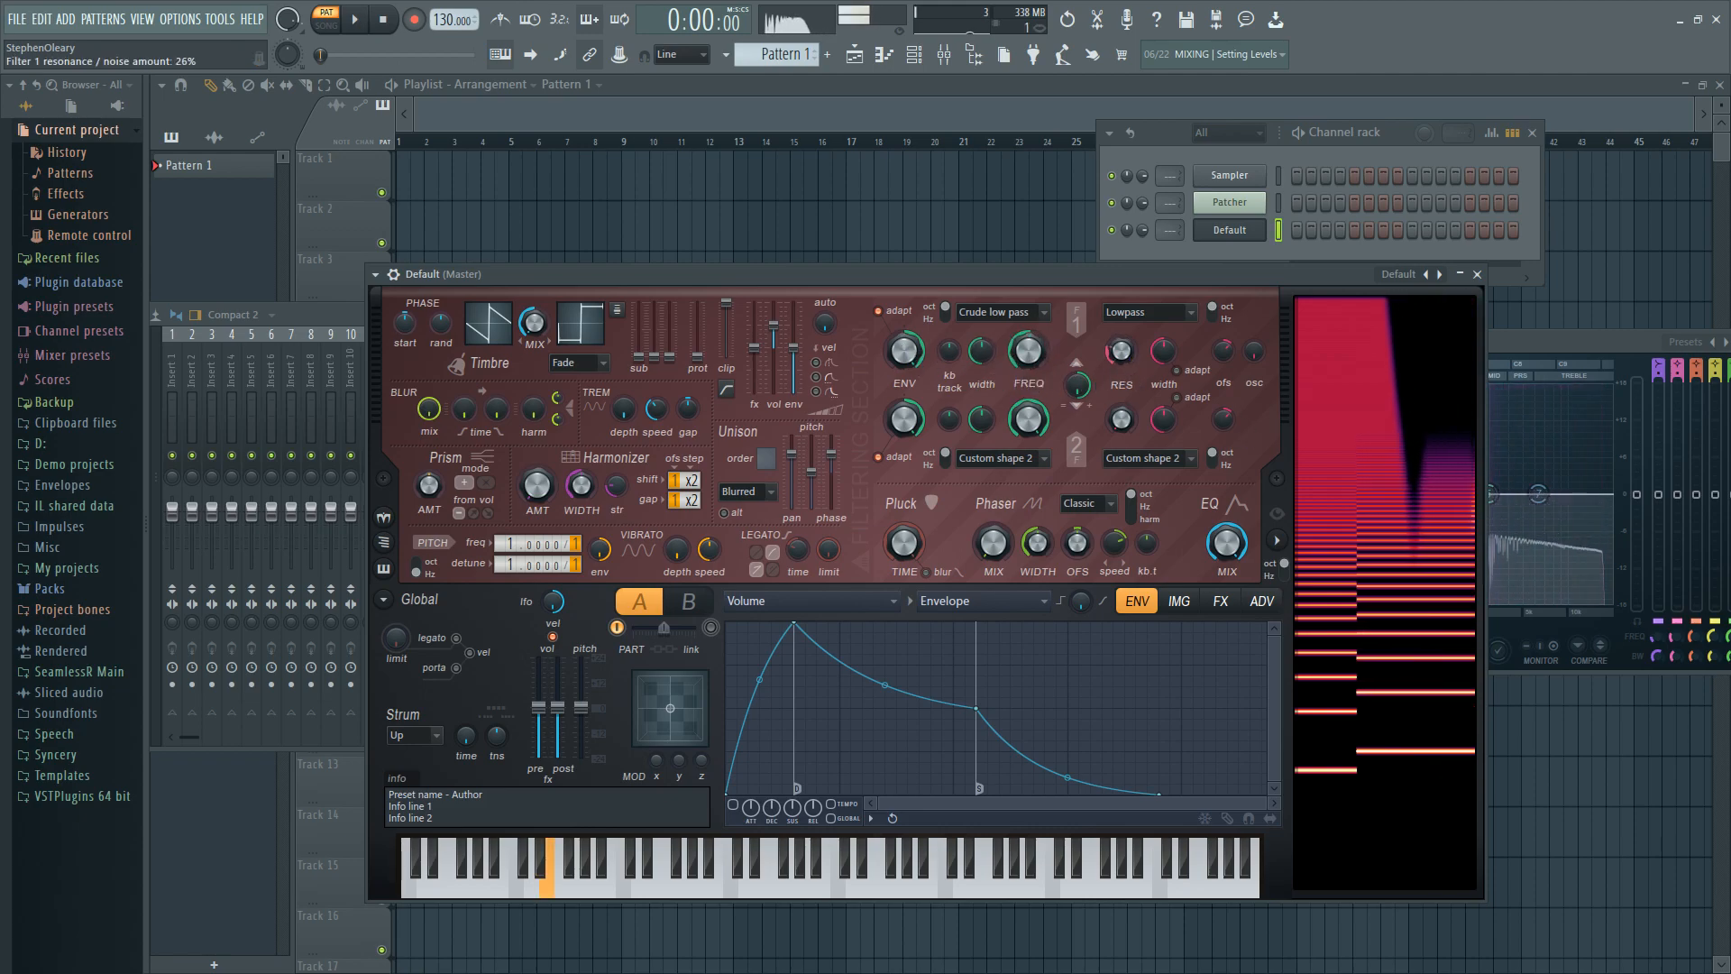
{"action": "left_click", "coordinate": [1164, 312]}
{"action": "left_click", "coordinate": [1180, 517]}
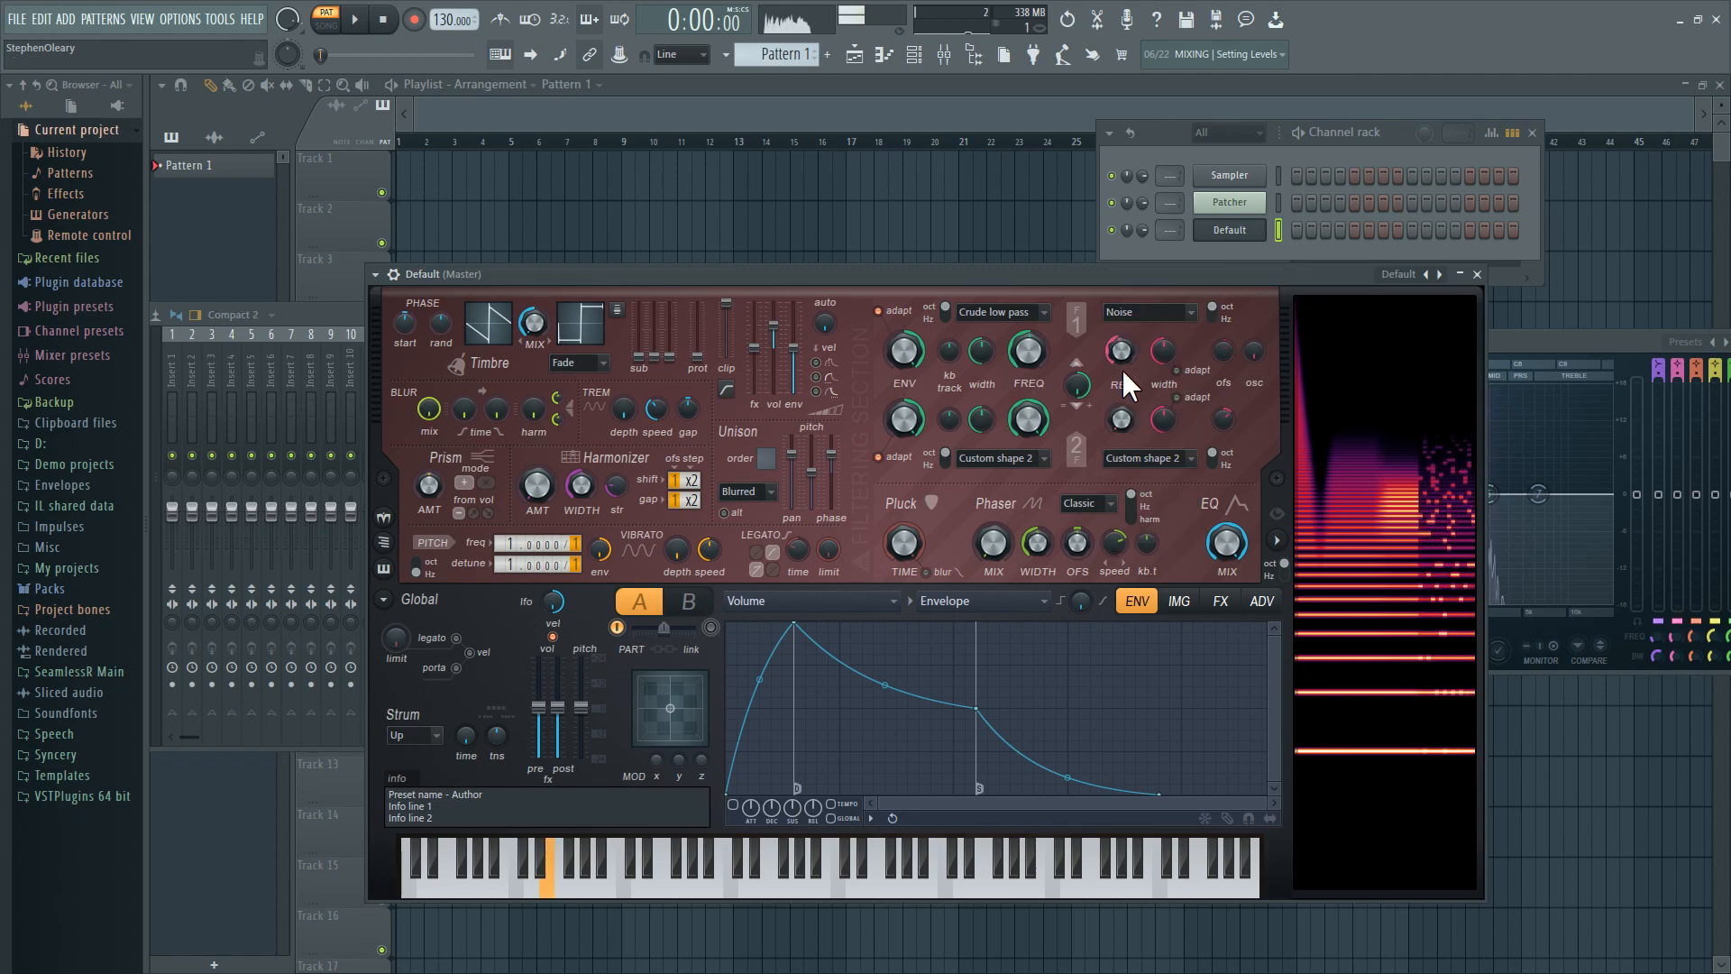
- Adjust Filter 1's noise amount through 74% and 68%, and turn on adapt for its resonance width
{"action": "left_click_drag", "start_coordinate": [1169, 354], "coordinate": [1125, 295]}
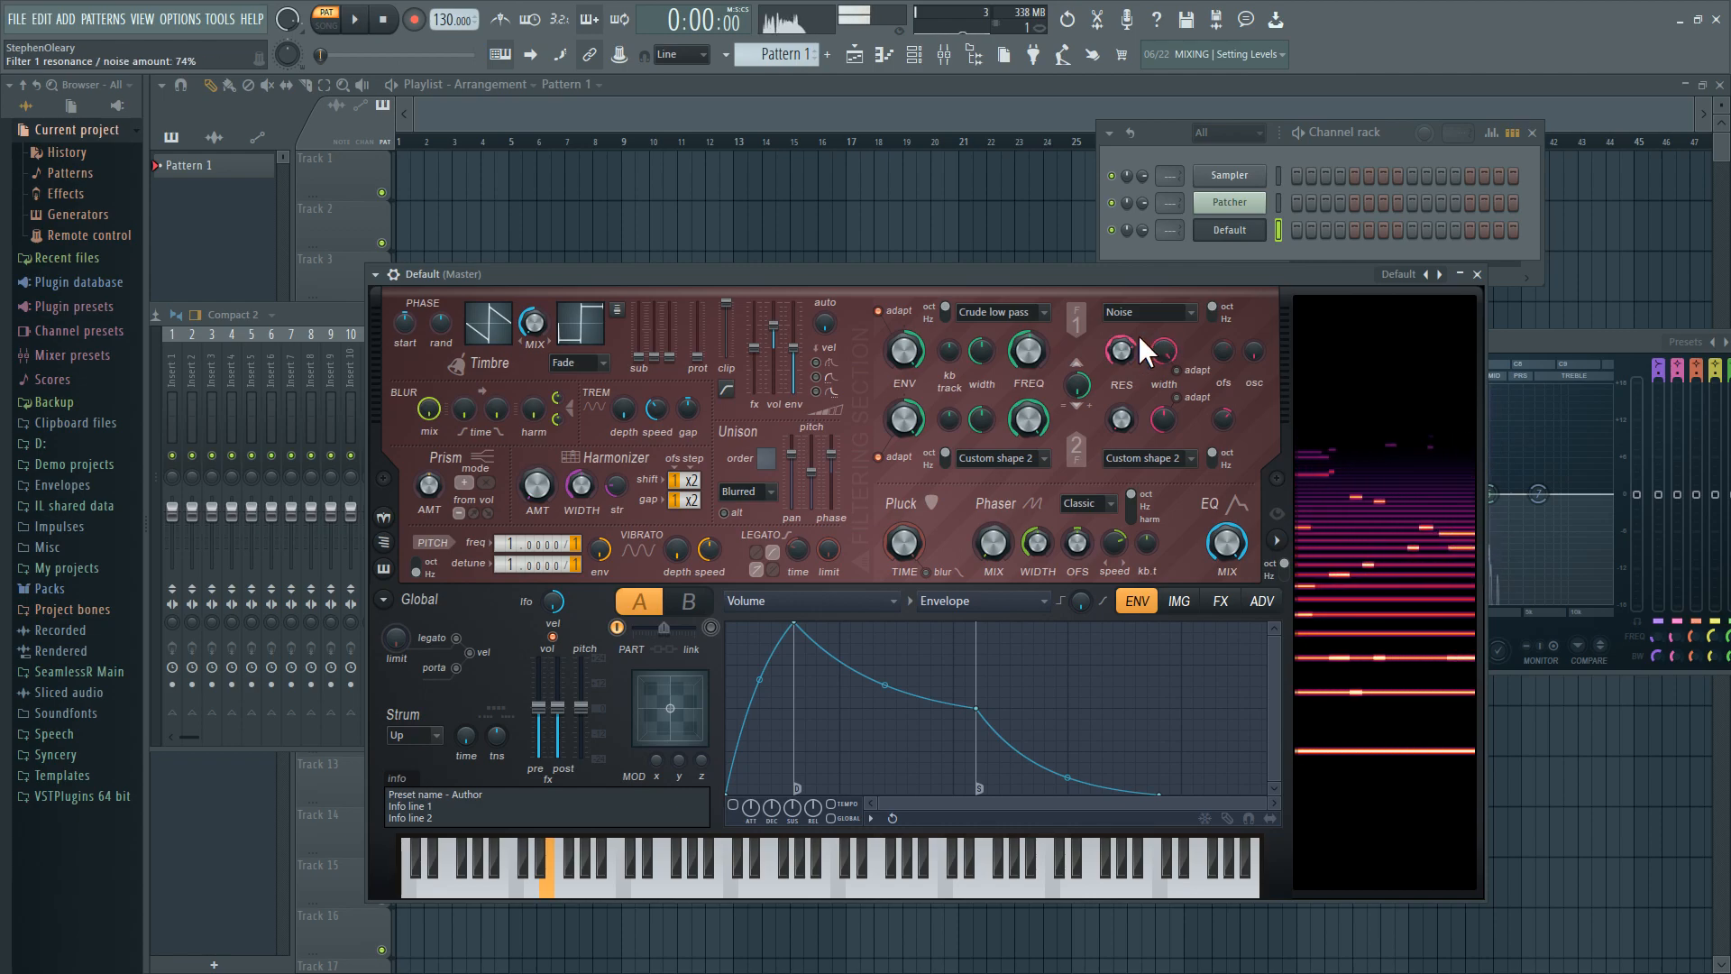
{"action": "left_click_drag", "start_coordinate": [1128, 356], "coordinate": [1127, 341]}
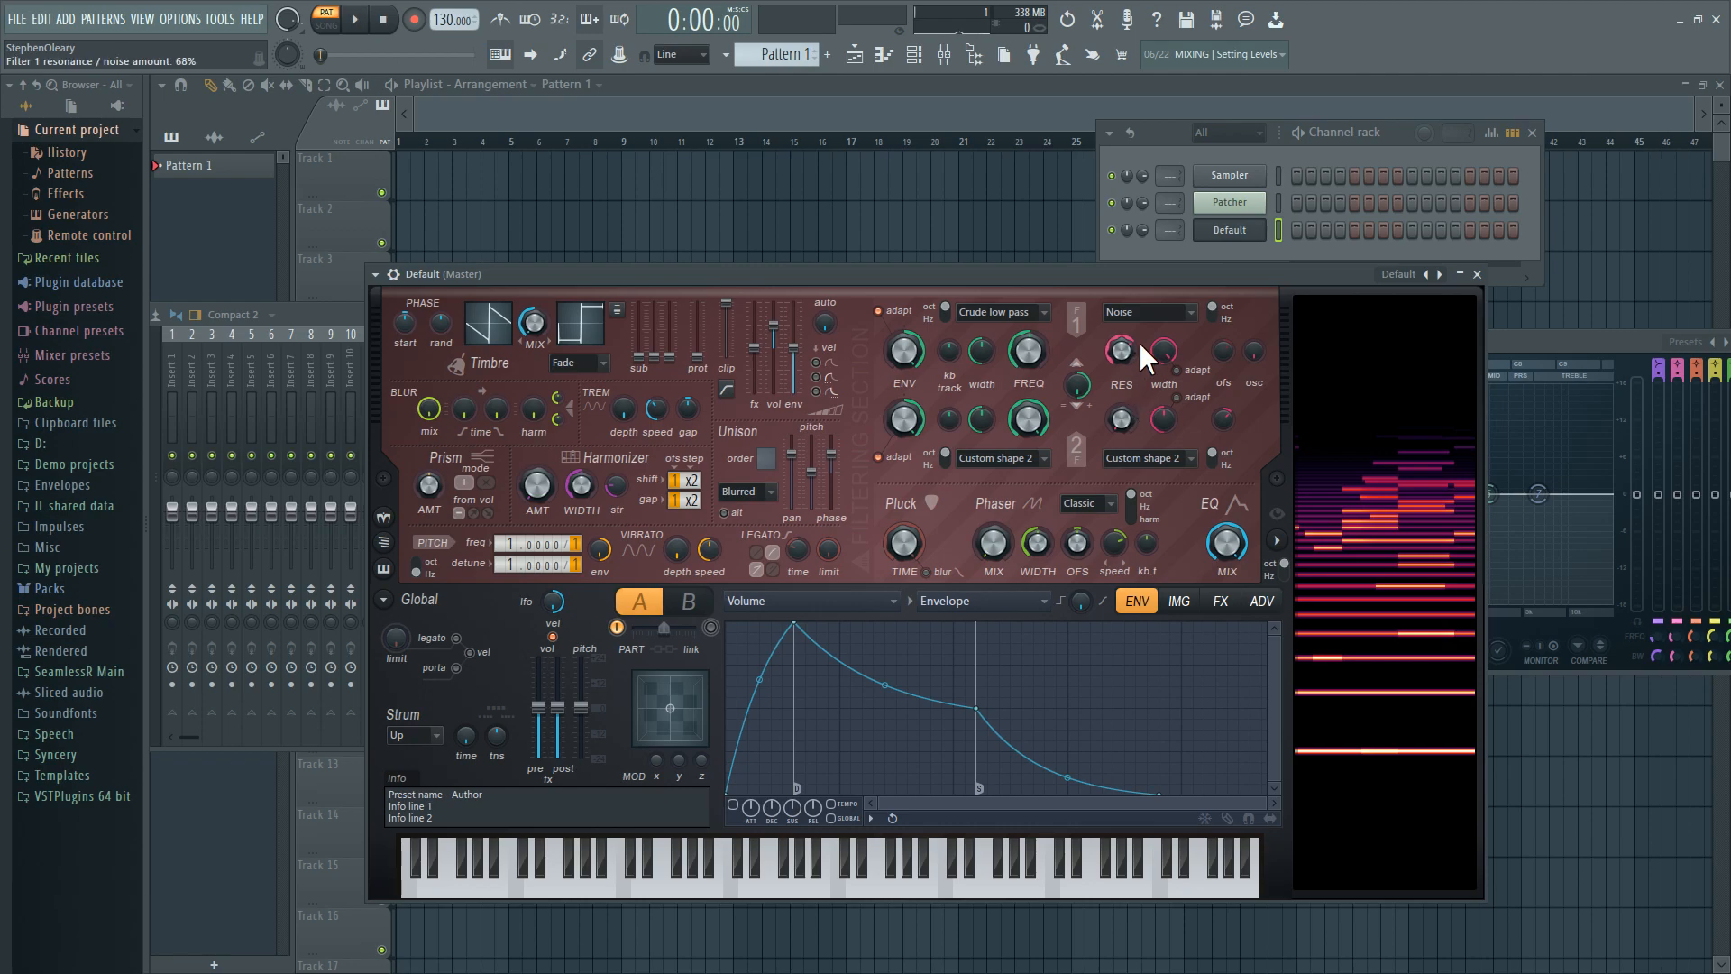
{"action": "left_click", "coordinate": [1185, 370]}
{"action": "mouse_move", "coordinate": [1154, 350]}
{"action": "left_mouse_down"}
{"action": "mouse_move", "coordinate": [1121, 397]}
{"action": "mouse_move", "coordinate": [1123, 339]}
{"action": "left_mouse_up"}
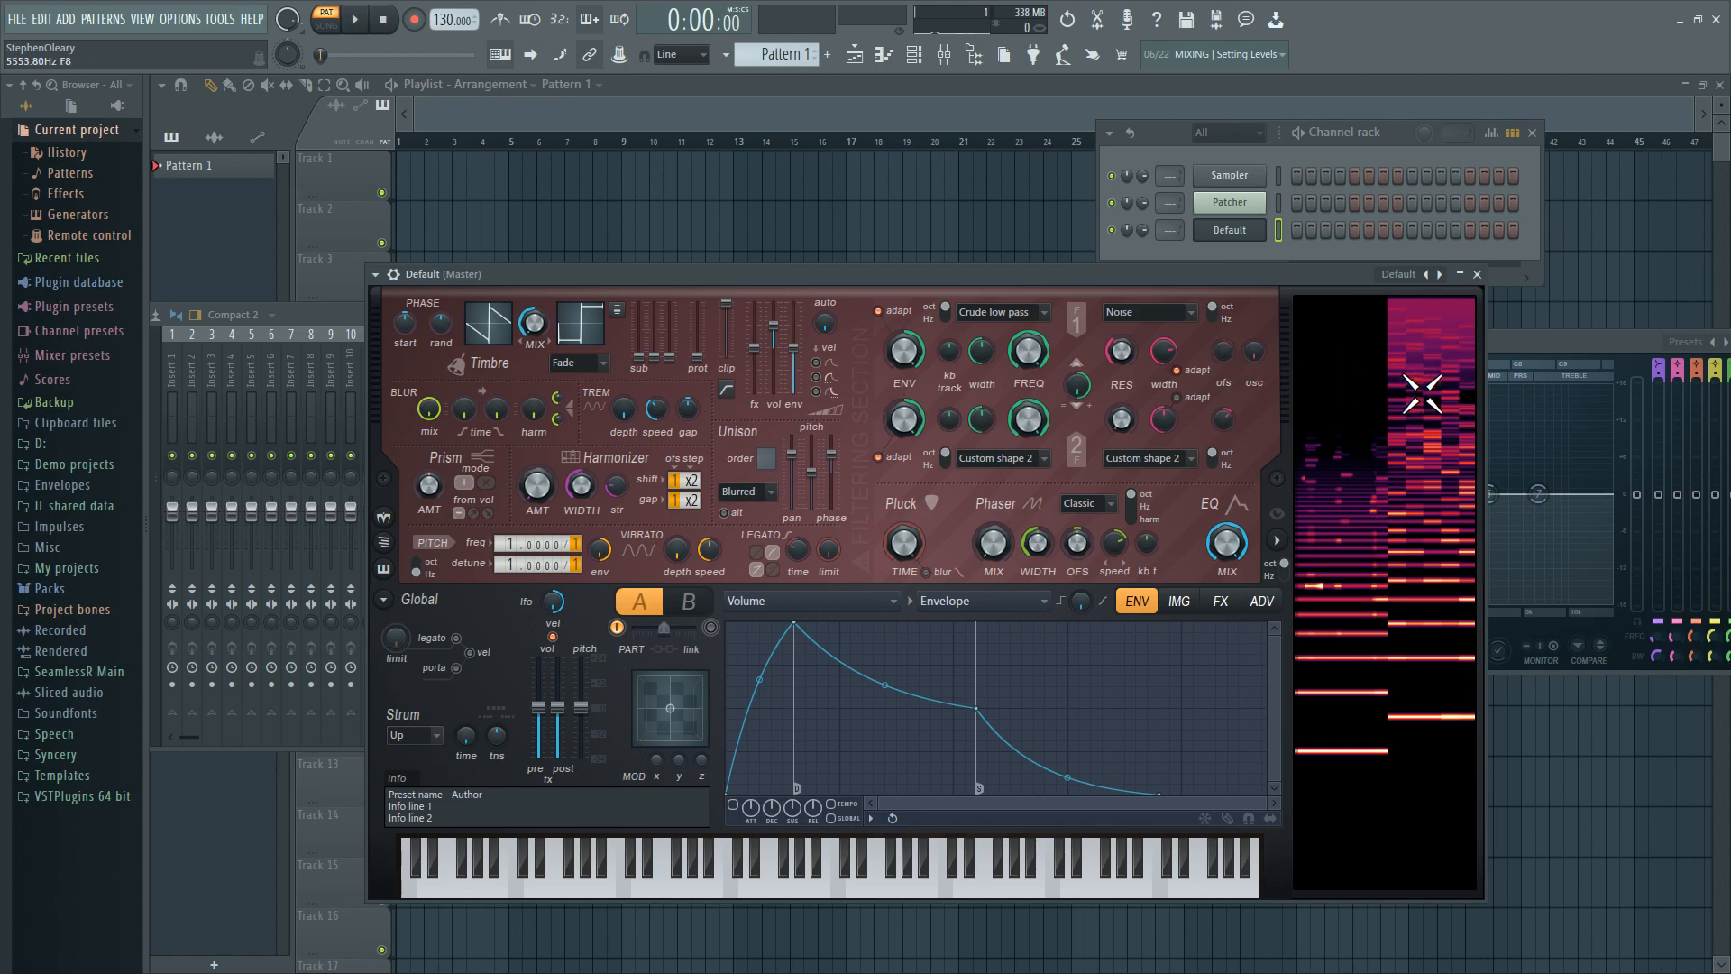
- Lower Filter 1's resonance width, then try a different Pluck decay length with blur
{"action": "left_click_drag", "start_coordinate": [1158, 351], "coordinate": [1158, 397]}
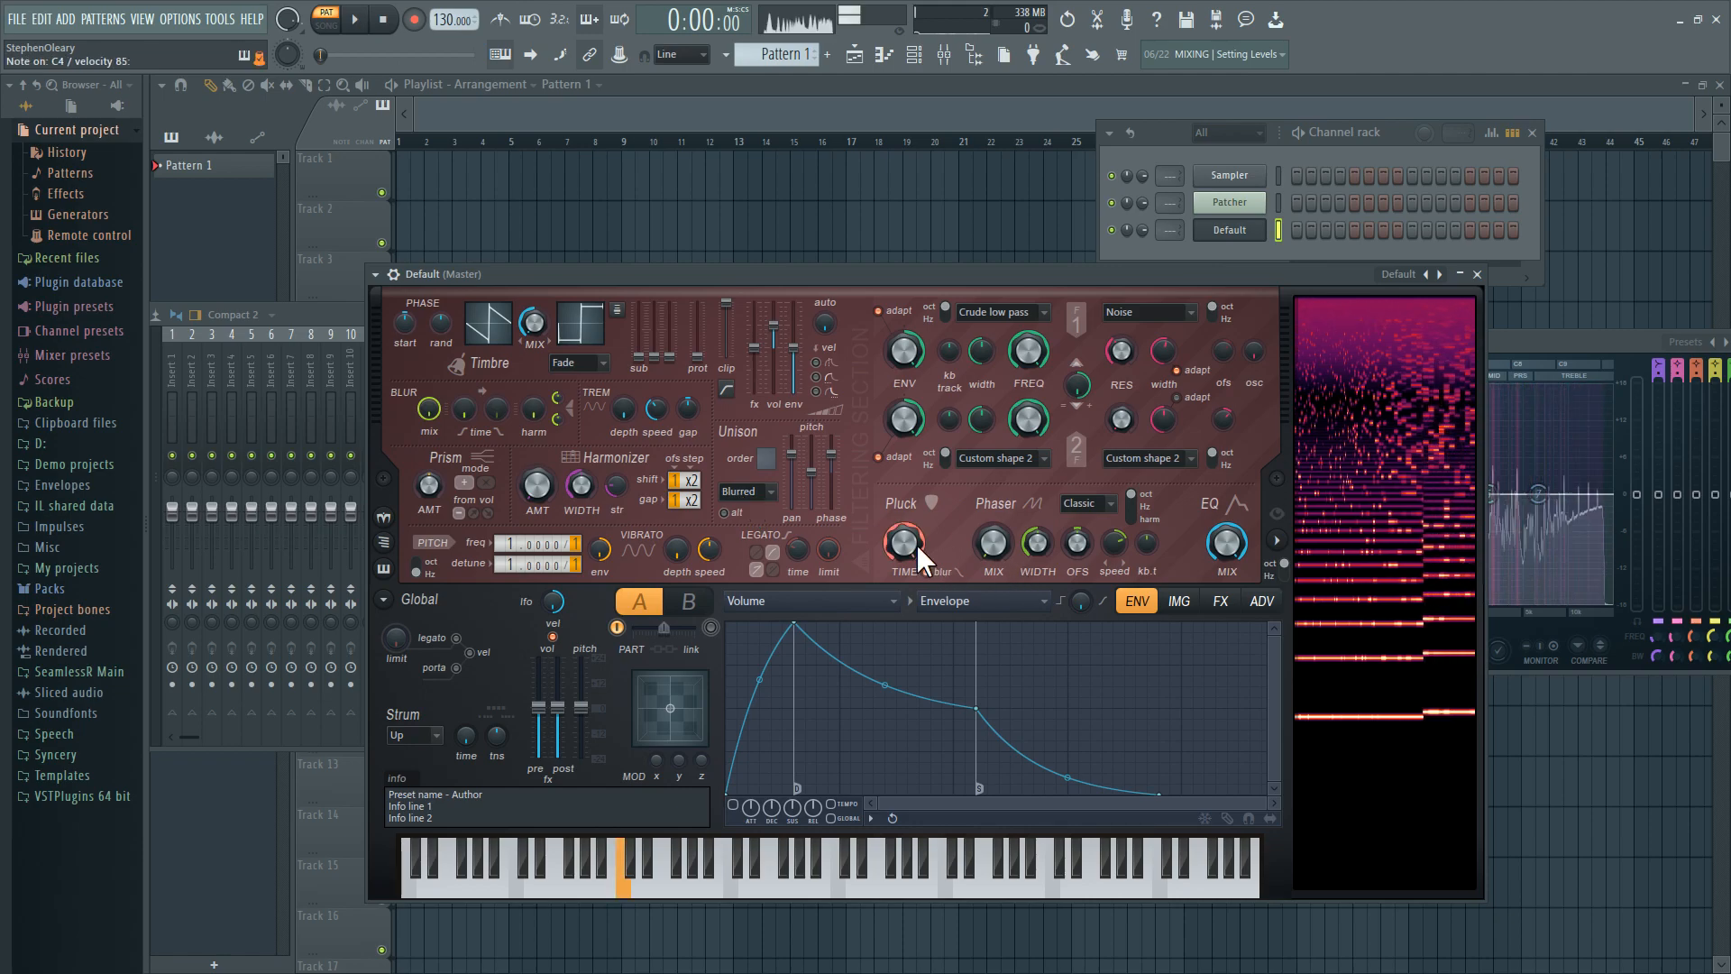
{"action": "left_click_drag", "start_coordinate": [915, 543], "coordinate": [914, 528]}
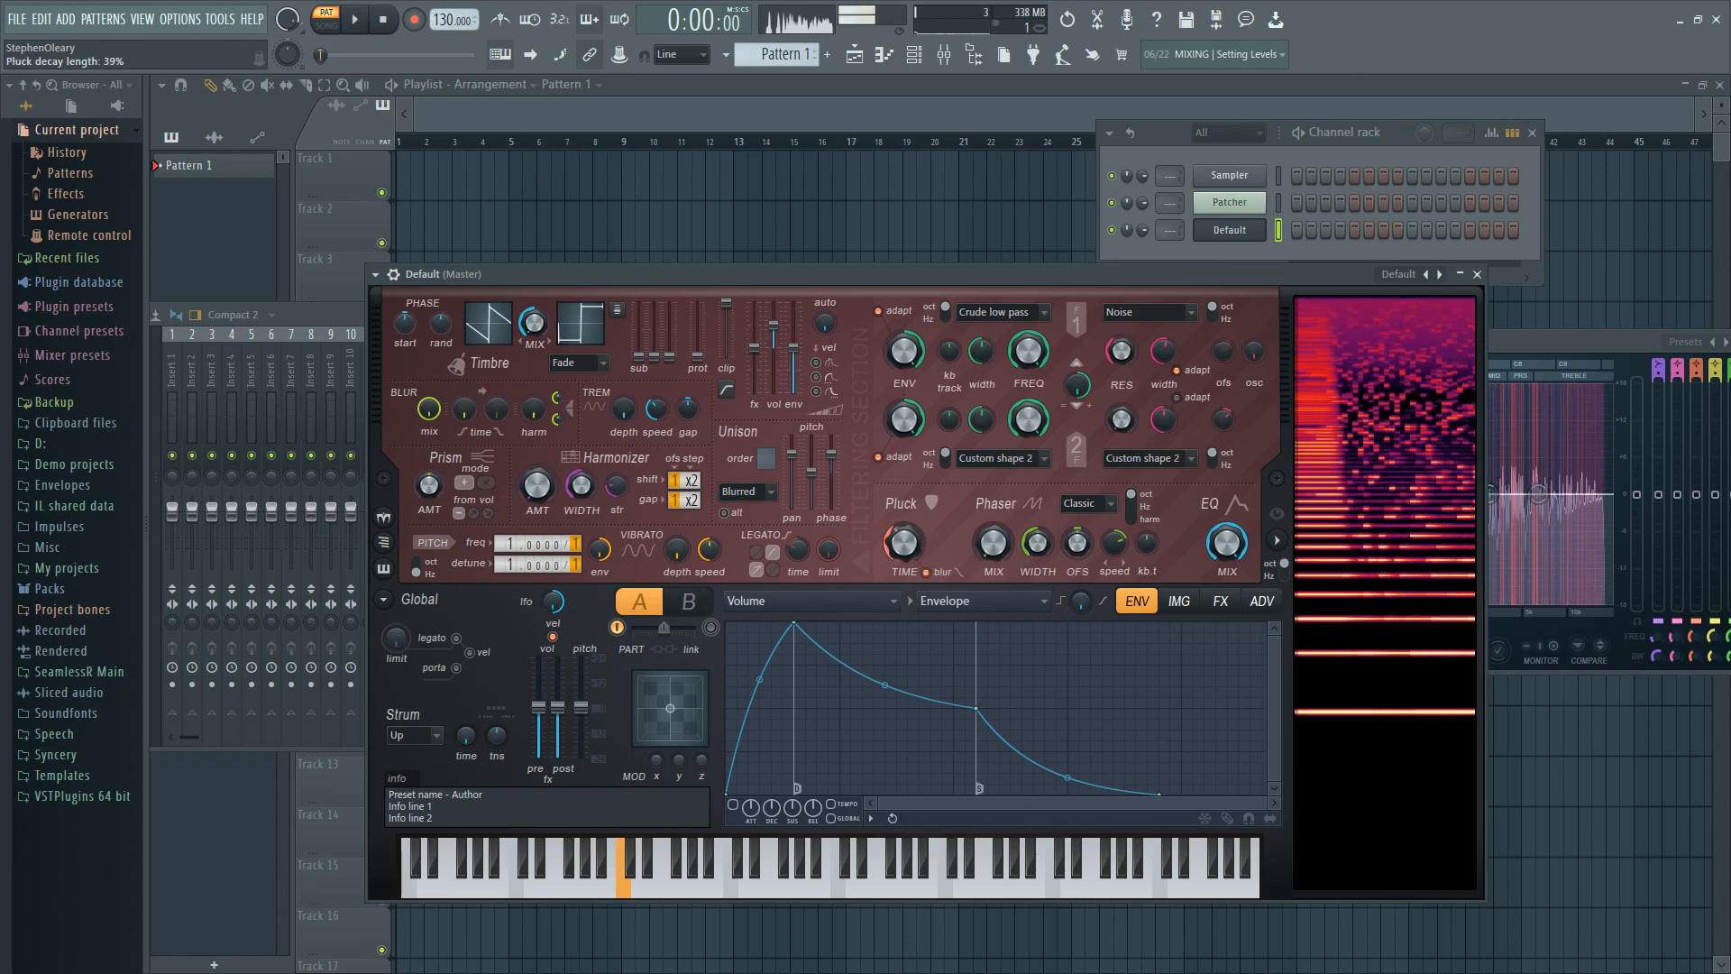
{"action": "left_click", "coordinate": [940, 574]}
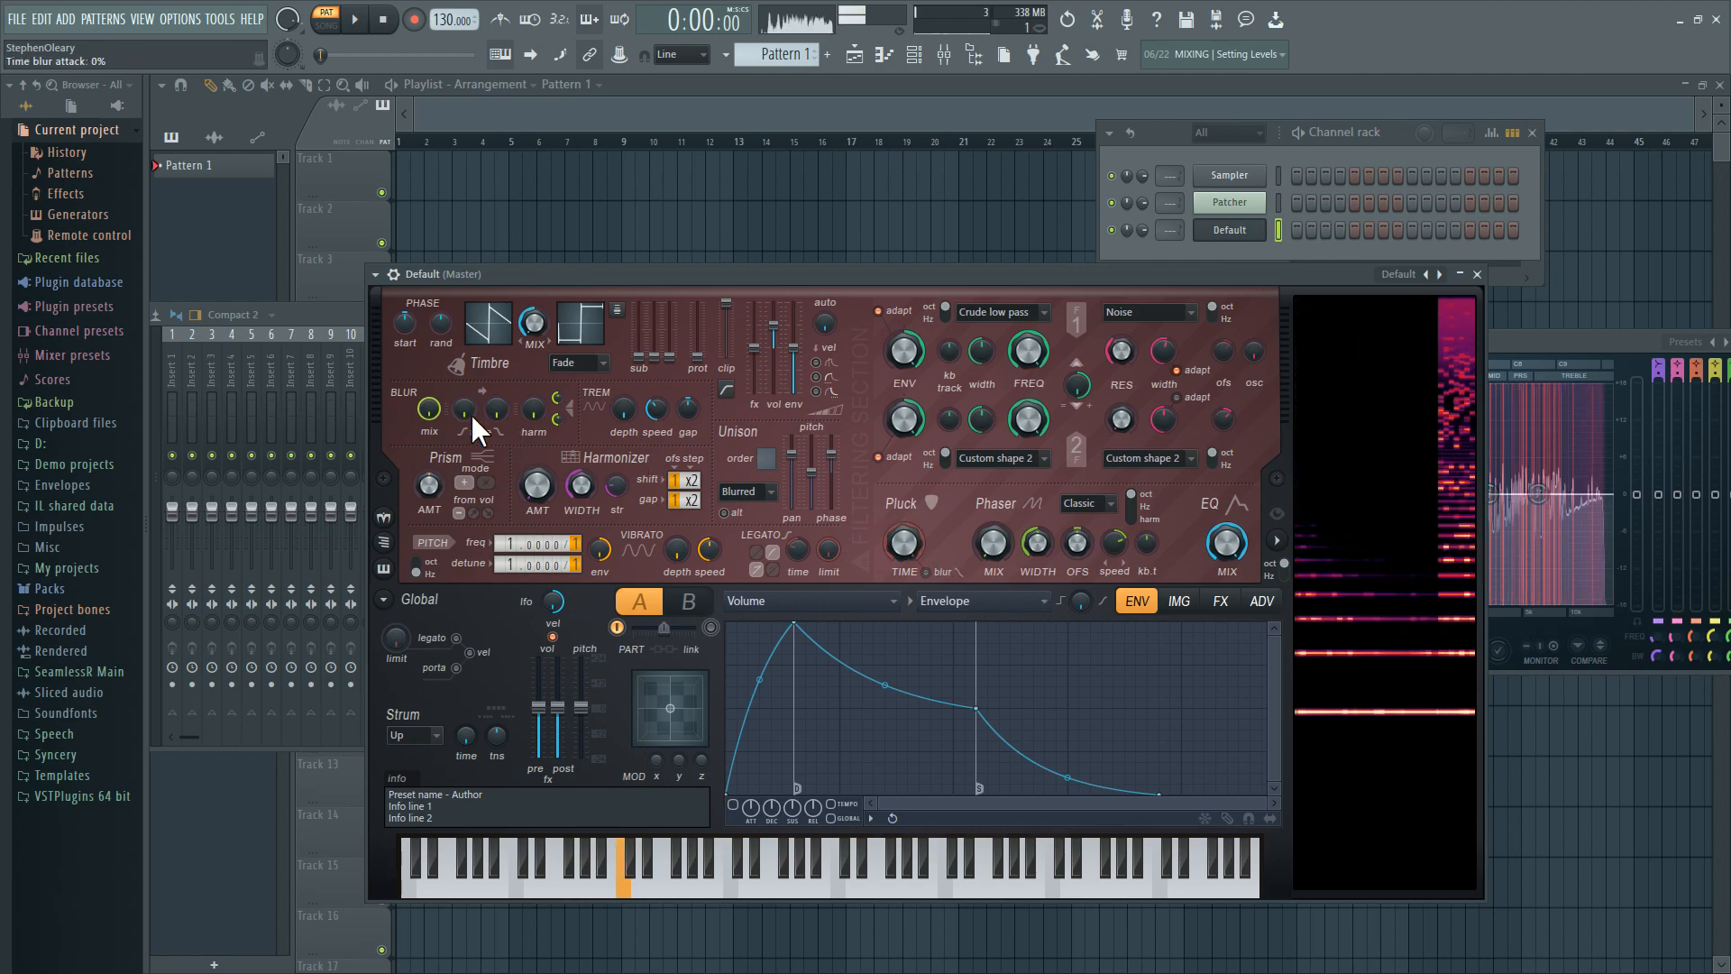
- Try raising the time blur attack and decay, then set the unison order to 9
{"action": "scroll", "coordinate": [490, 410], "scroll_direction": "up", "scroll_amount": 4}
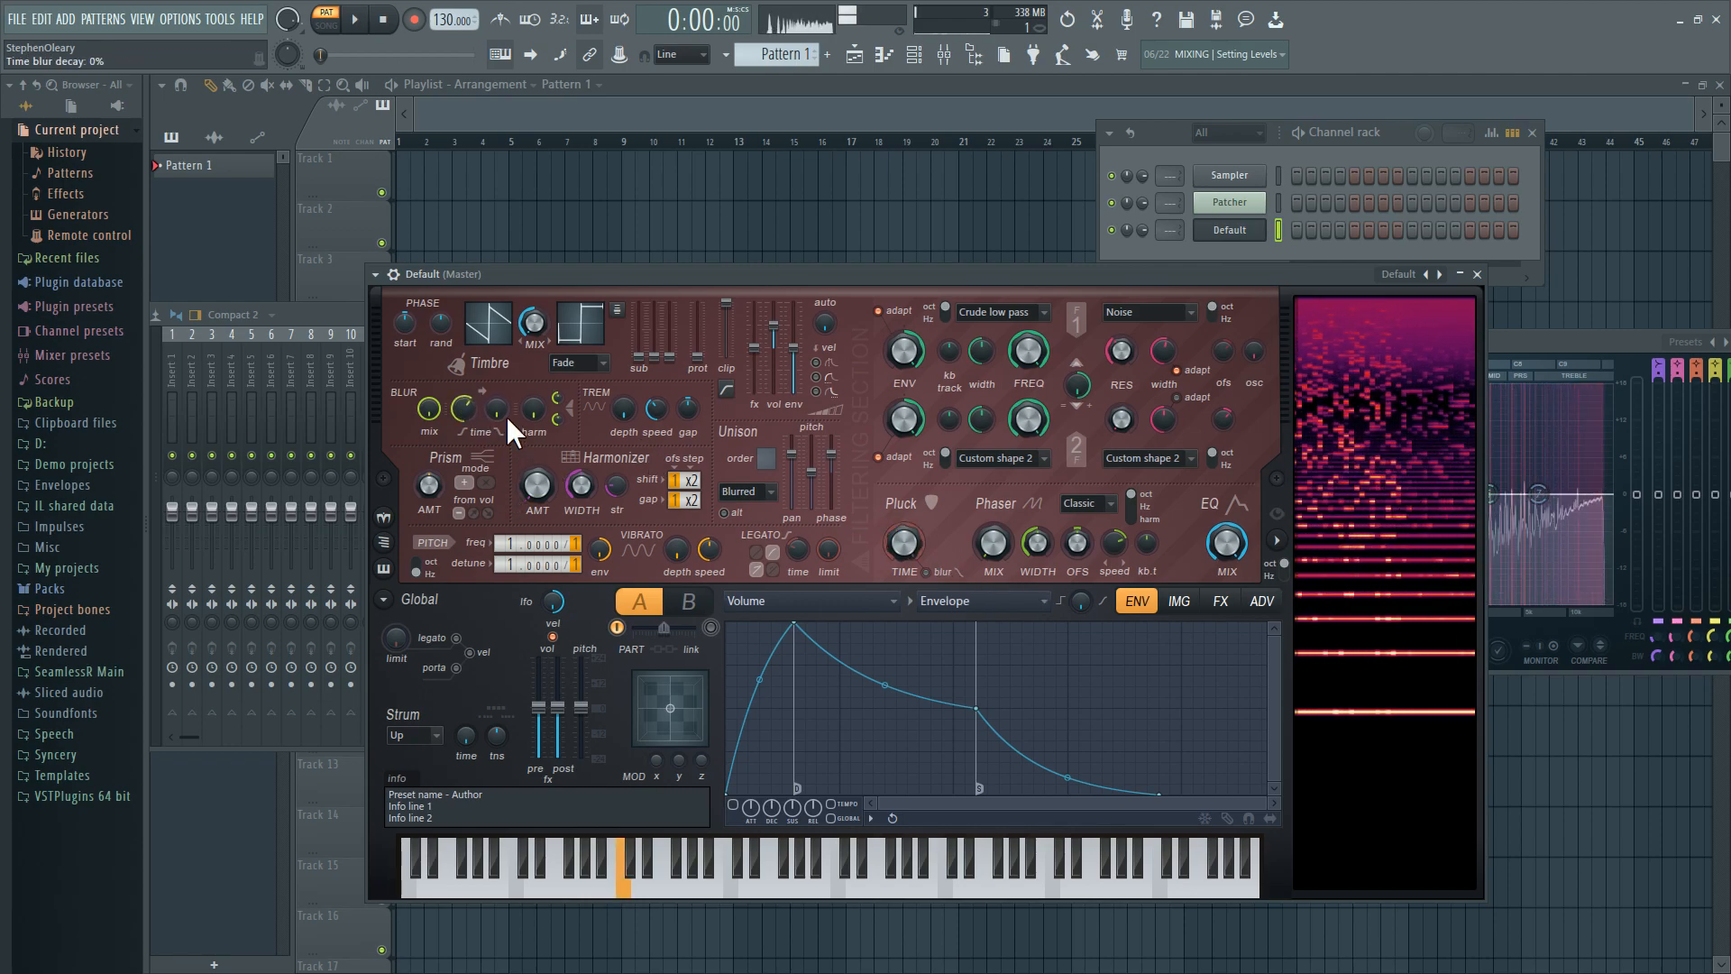
{"action": "scroll", "coordinate": [464, 410], "scroll_direction": "up", "scroll_amount": 6}
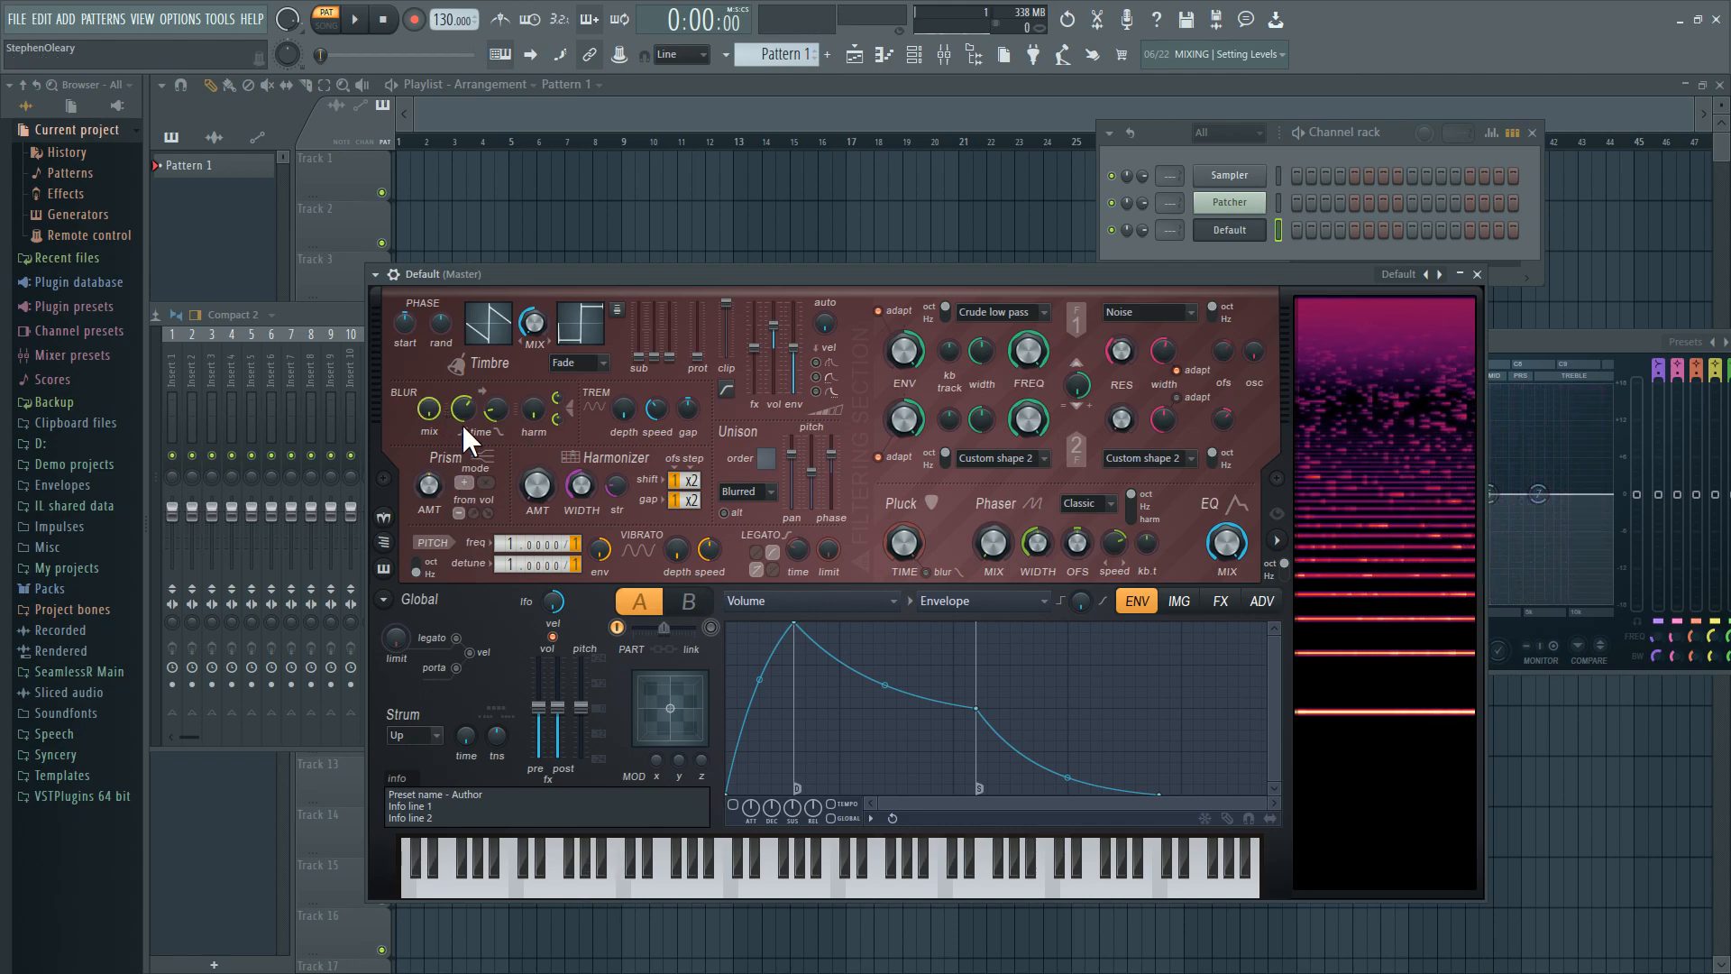
{"action": "scroll", "coordinate": [758, 460], "scroll_direction": "up", "scroll_amount": 8}
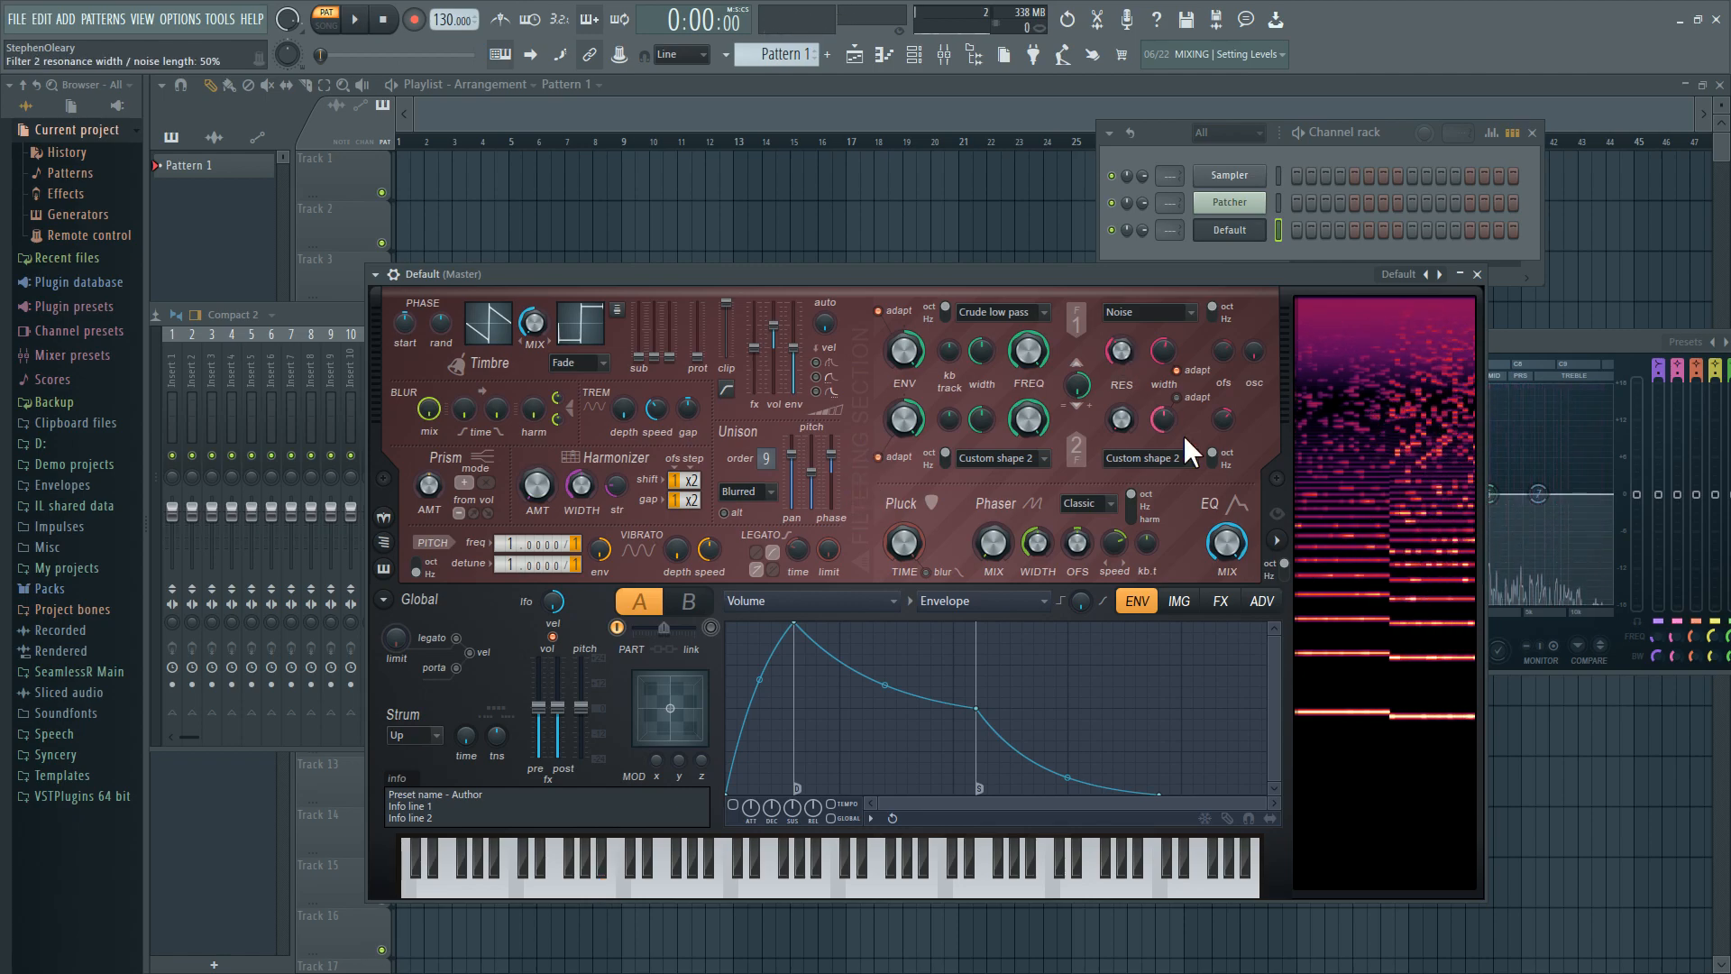
- Set the voice randomness to Per unison voice and show the Random mapping of Filter 1's resonance width for shaping a descending line
{"action": "left_click", "coordinate": [1263, 601]}
{"action": "left_click", "coordinate": [1237, 650]}
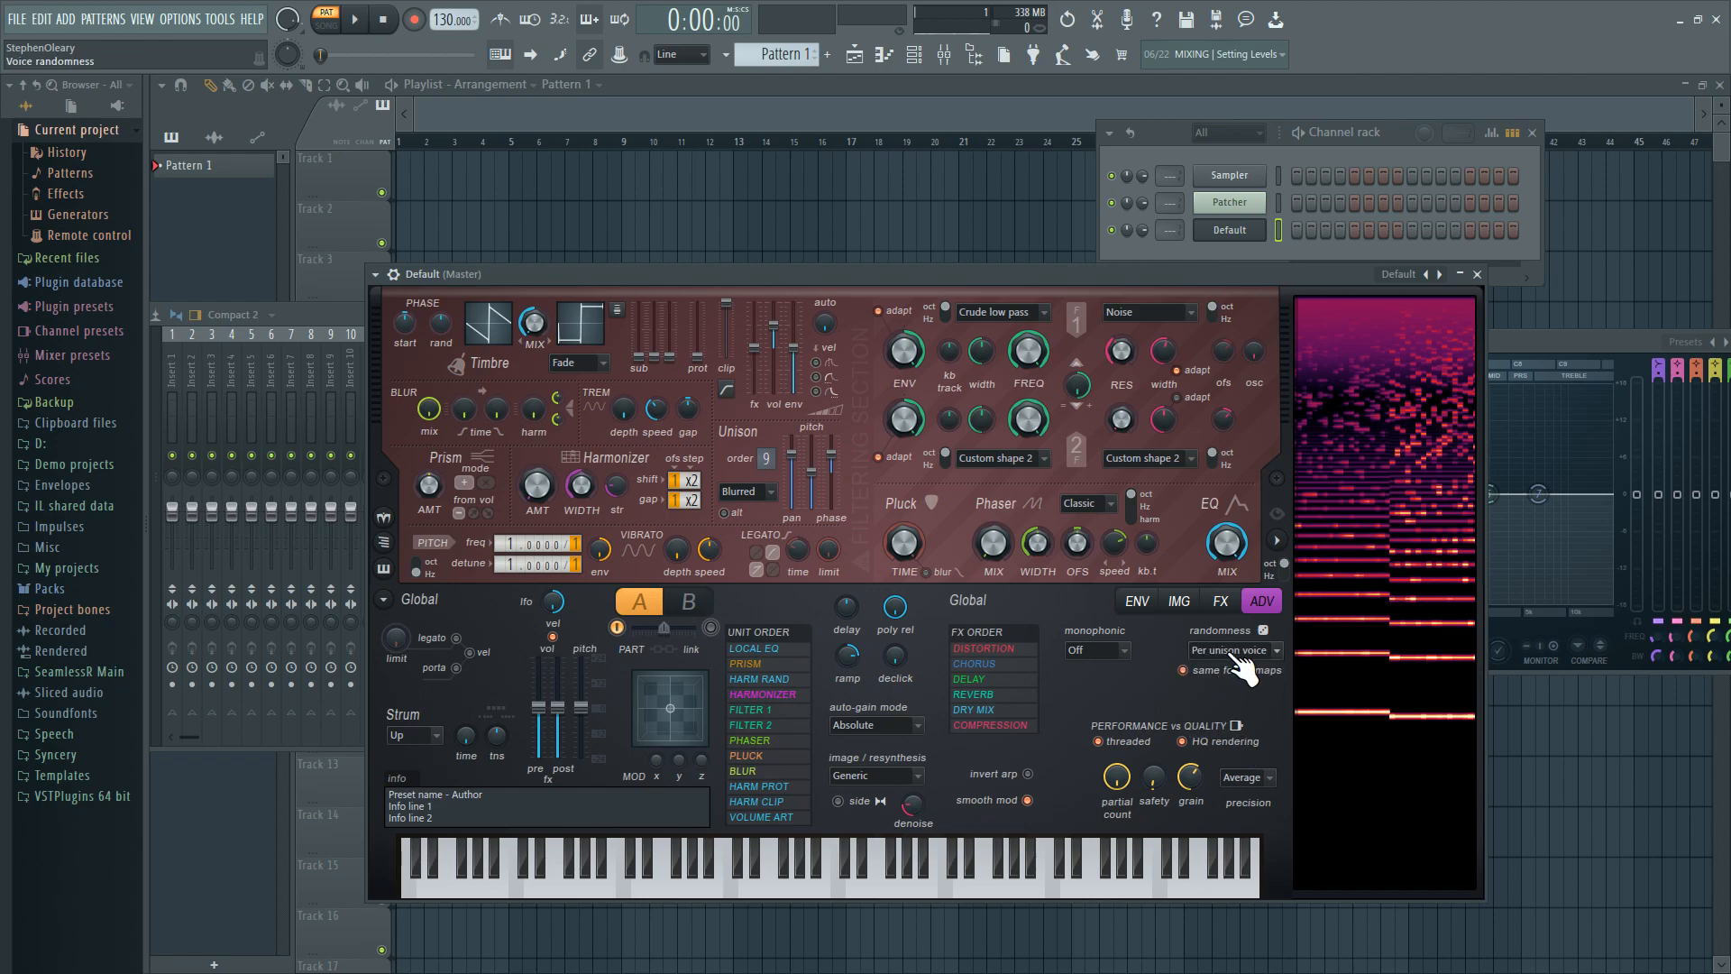
{"action": "right_click", "coordinate": [1165, 346]}
{"action": "left_click", "coordinate": [1230, 402]}
{"action": "left_click", "coordinate": [1024, 602]}
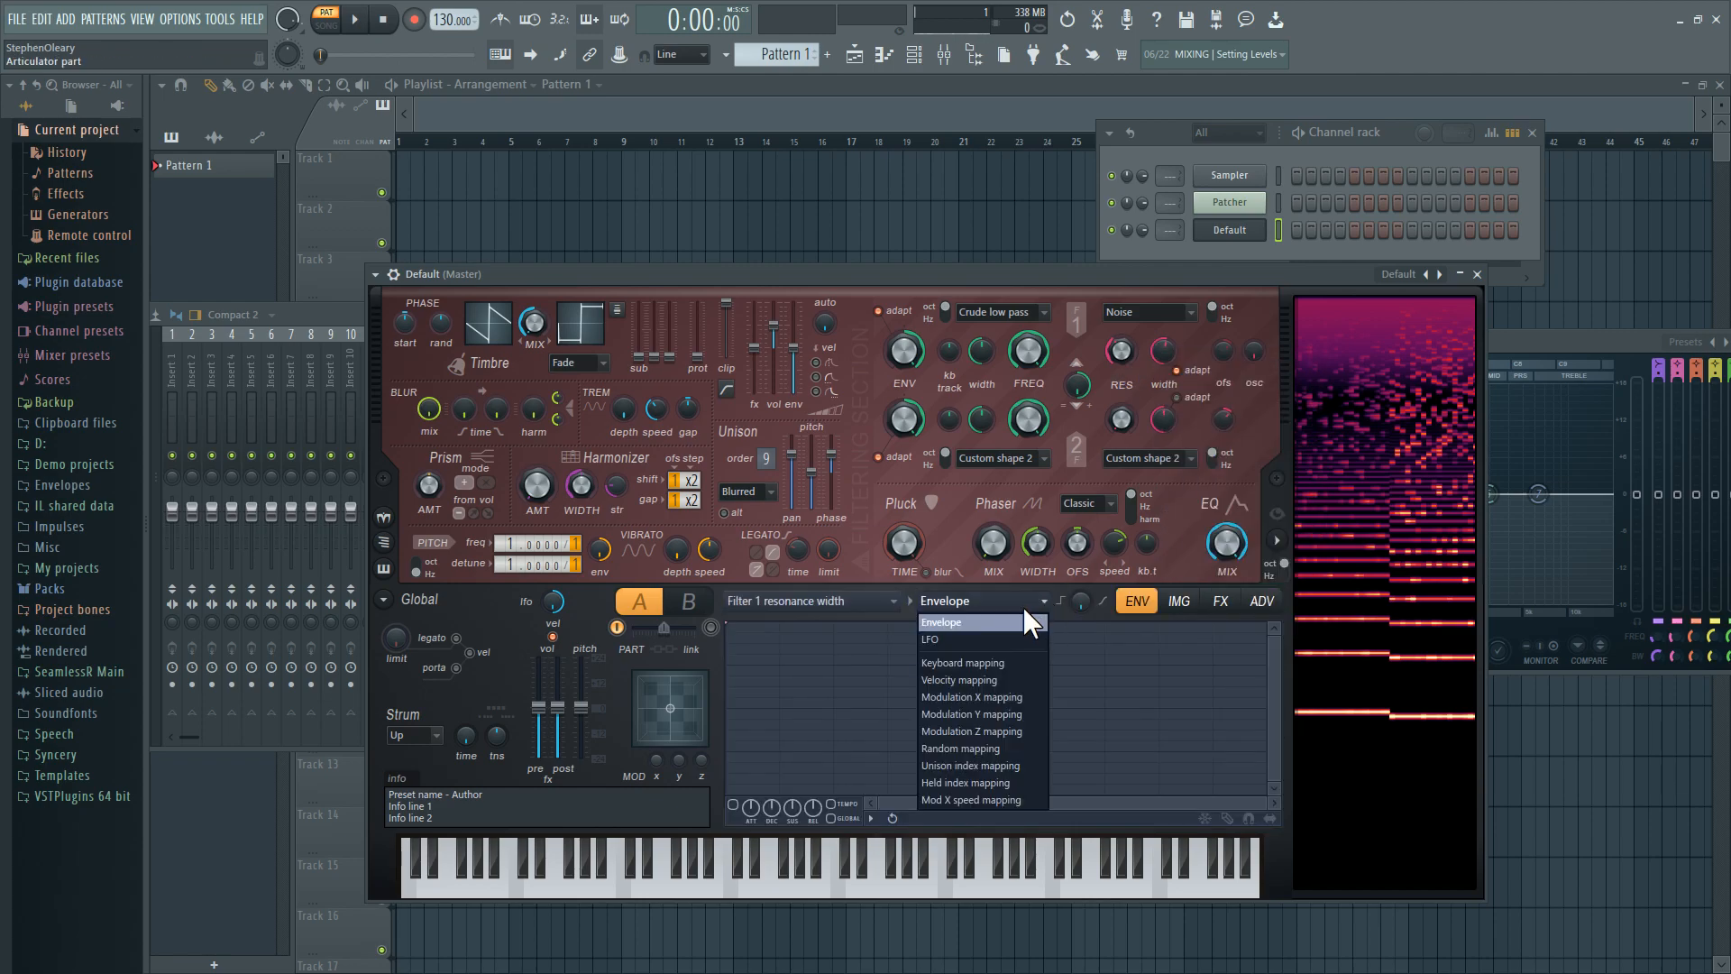
{"action": "left_click", "coordinate": [1007, 751]}
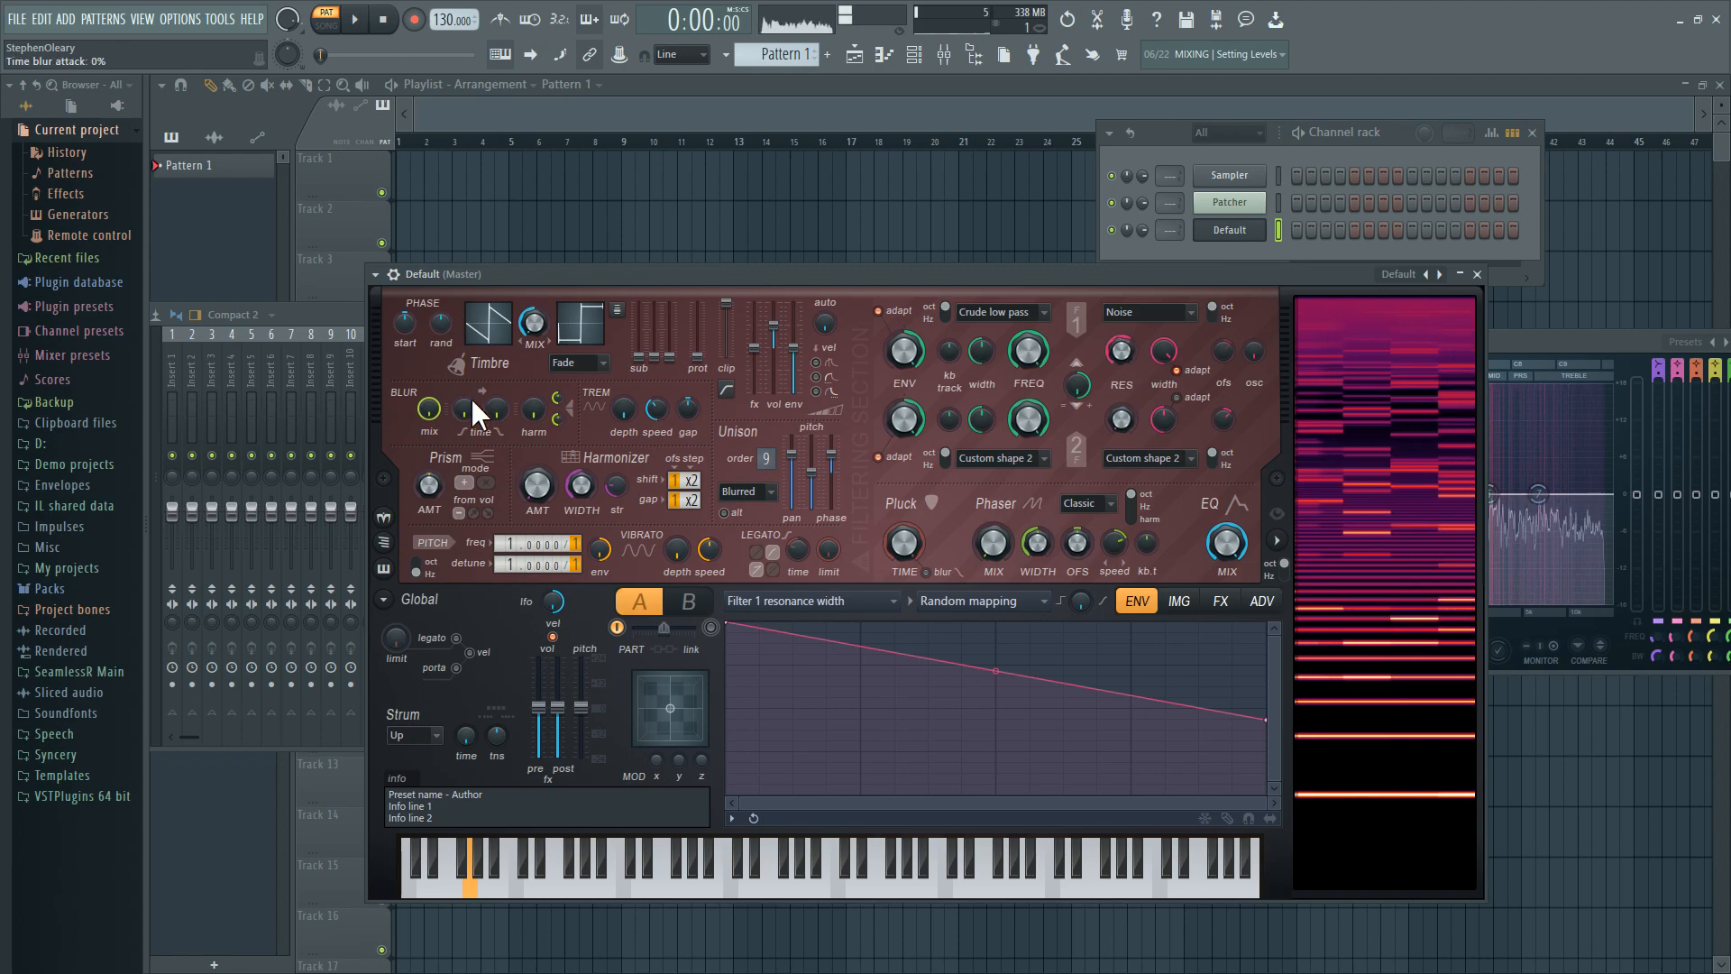
- Raise the time blur decay to about 25%, check the advanced settings, and adjust the time blur attack
{"action": "left_click_drag", "start_coordinate": [496, 414], "coordinate": [497, 390]}
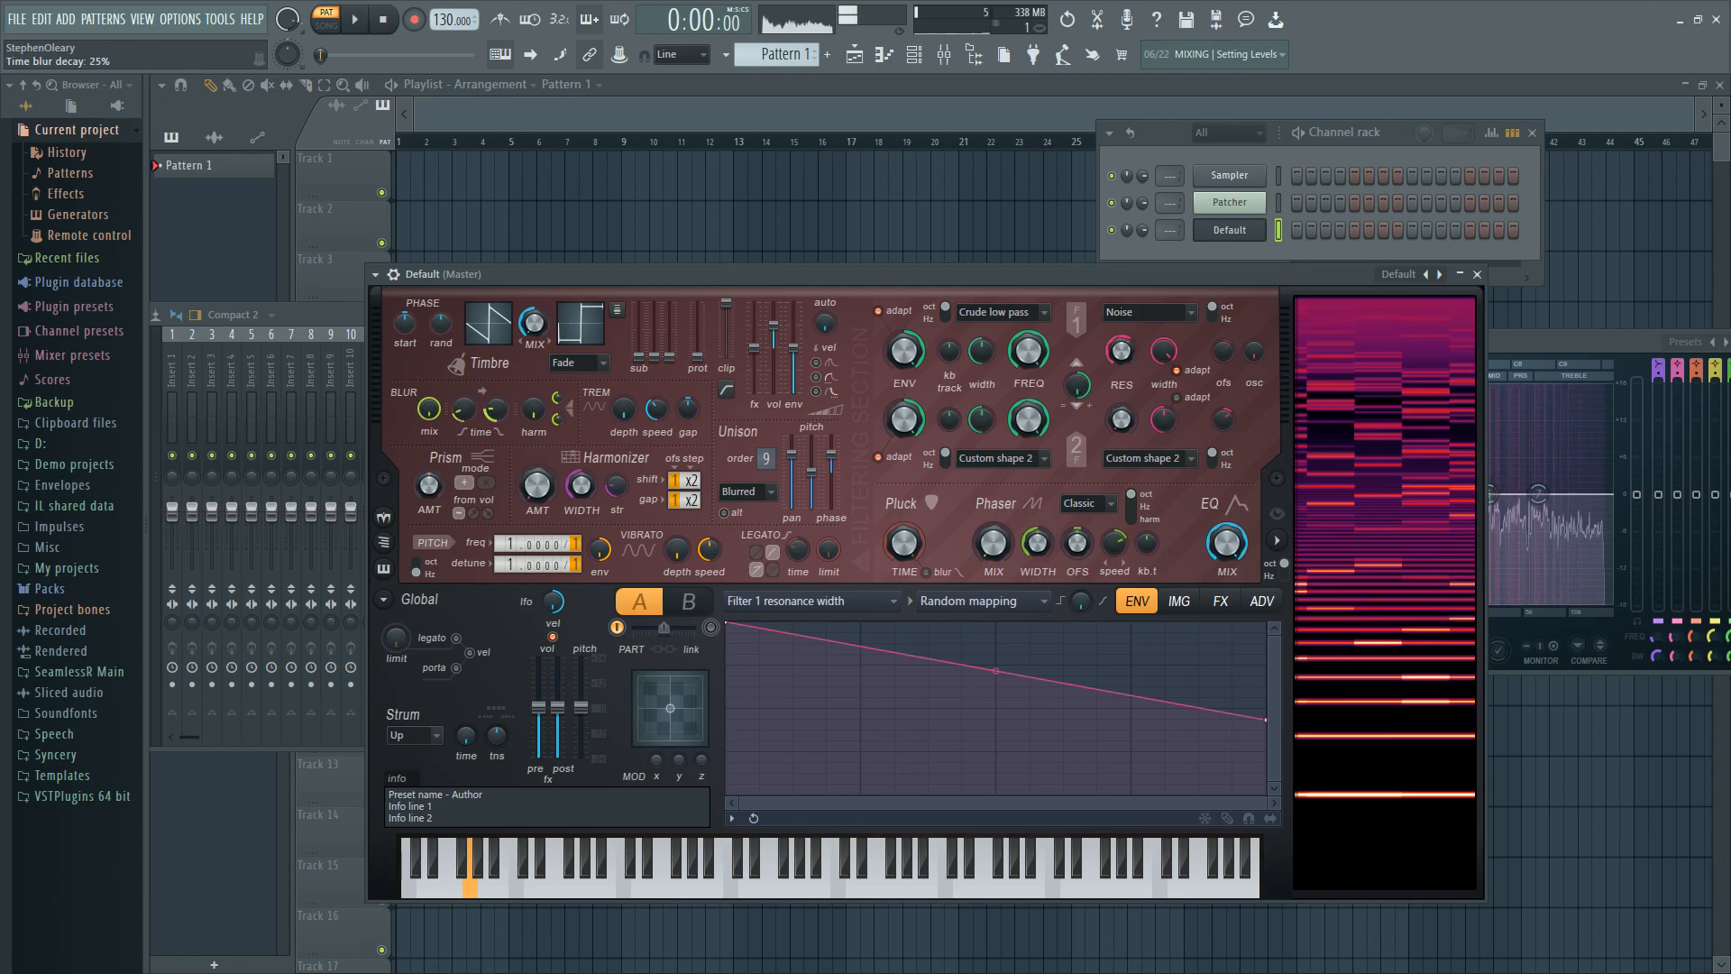
{"action": "left_click", "coordinate": [1280, 604]}
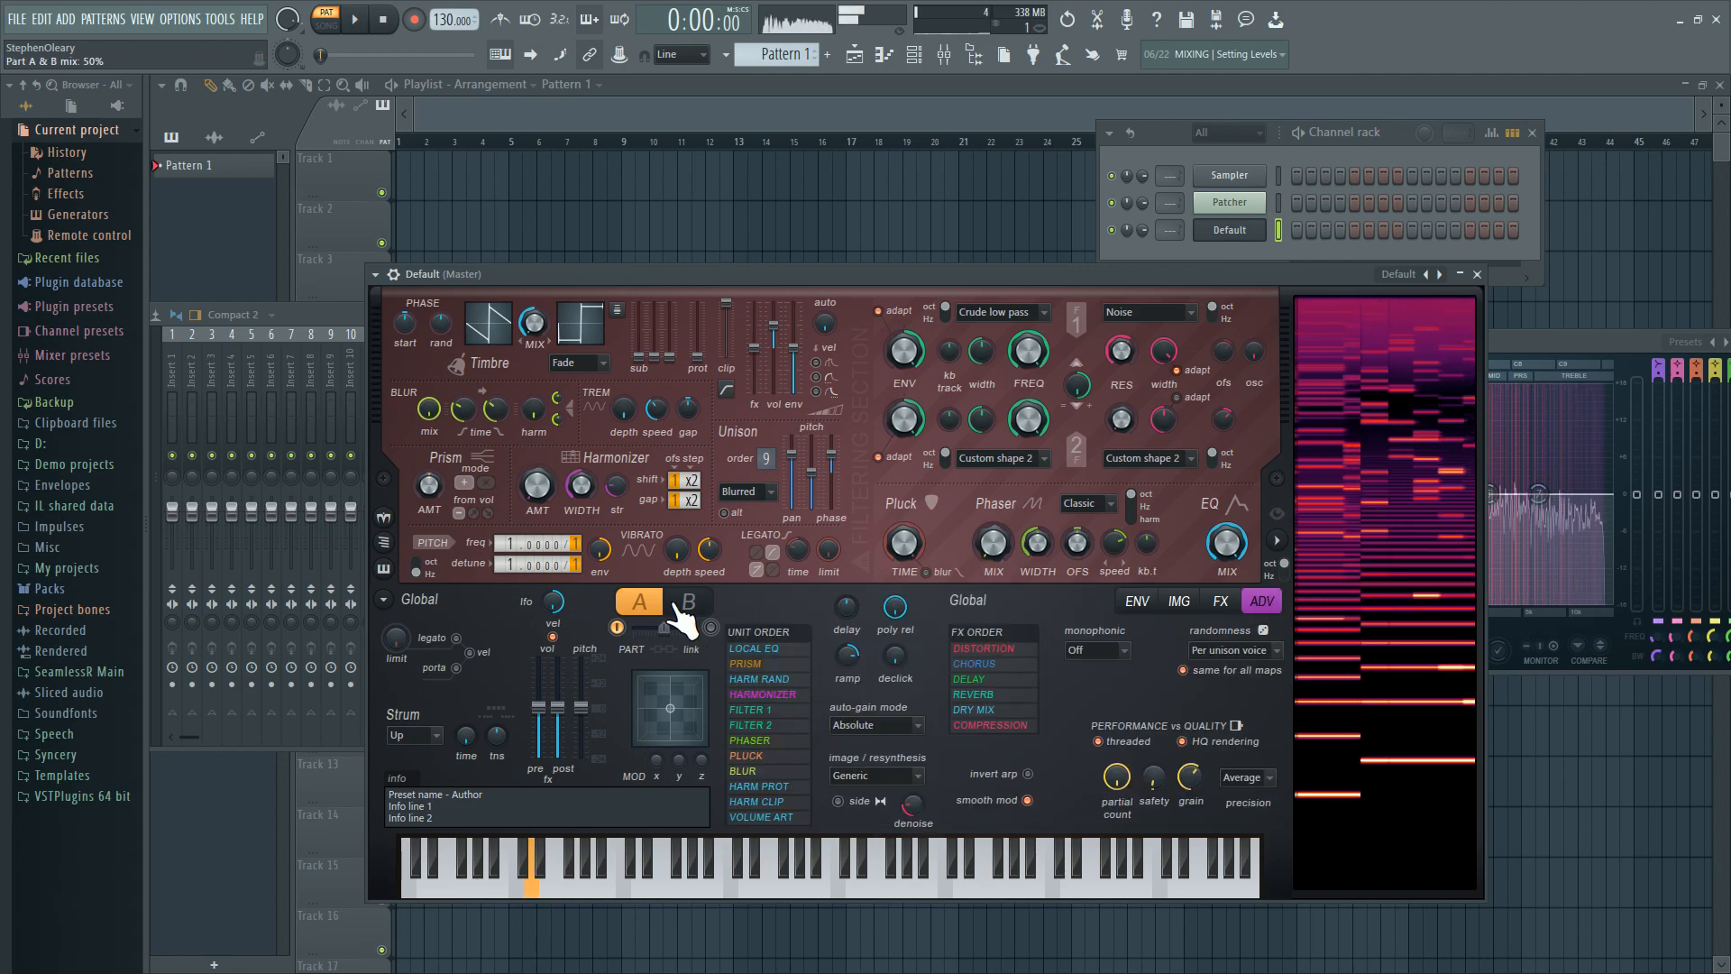
{"action": "left_click_drag", "start_coordinate": [462, 411], "coordinate": [463, 395]}
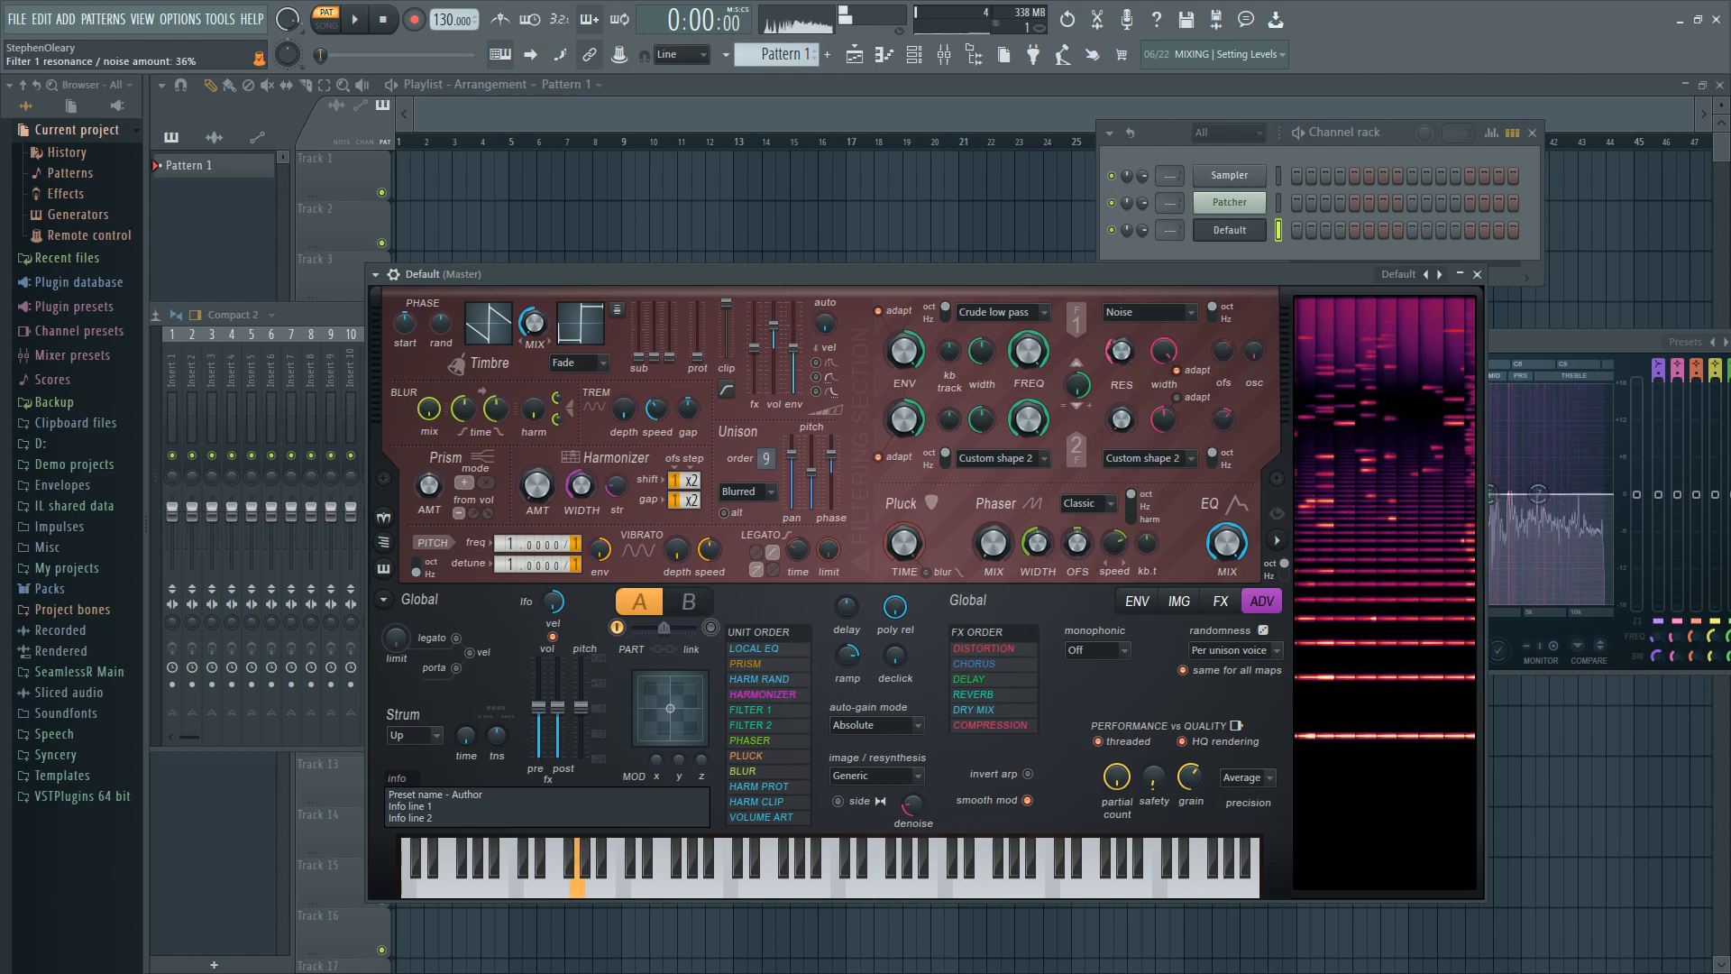
- Give Filter 1's resonance amount a rising Random mapping that starts near mid-height, then adjust the resonance amount itself
{"action": "right_click", "coordinate": [1129, 349]}
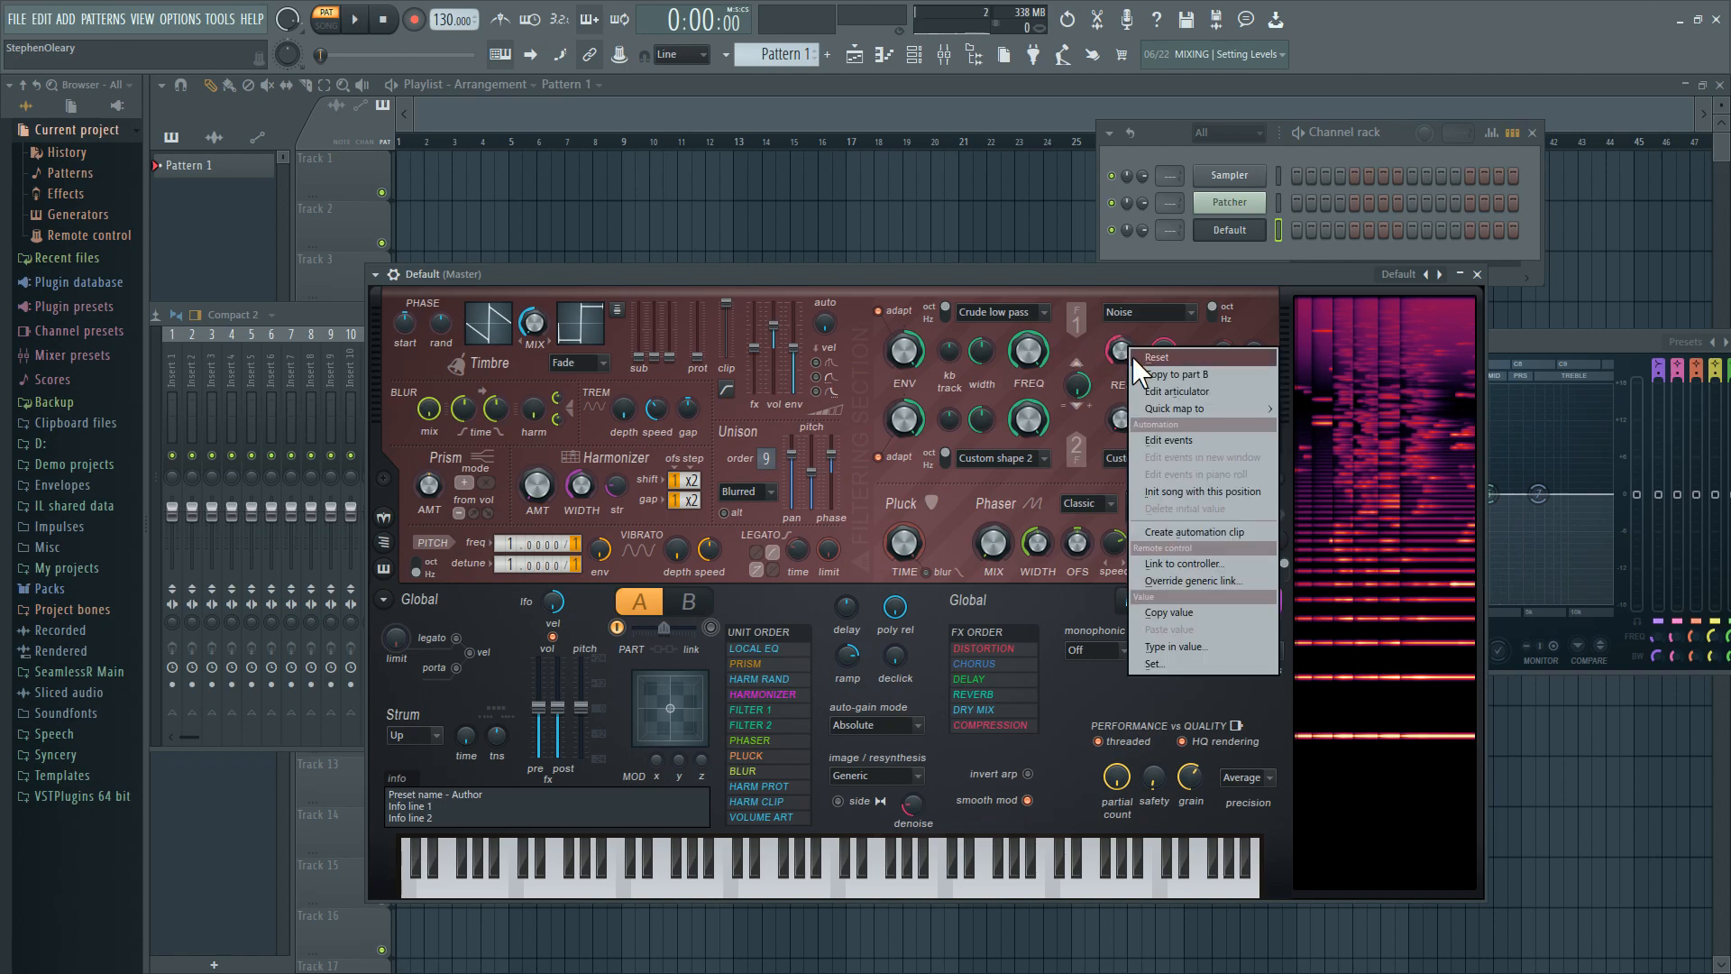
{"action": "left_click", "coordinate": [1174, 390]}
{"action": "left_click", "coordinate": [981, 600]}
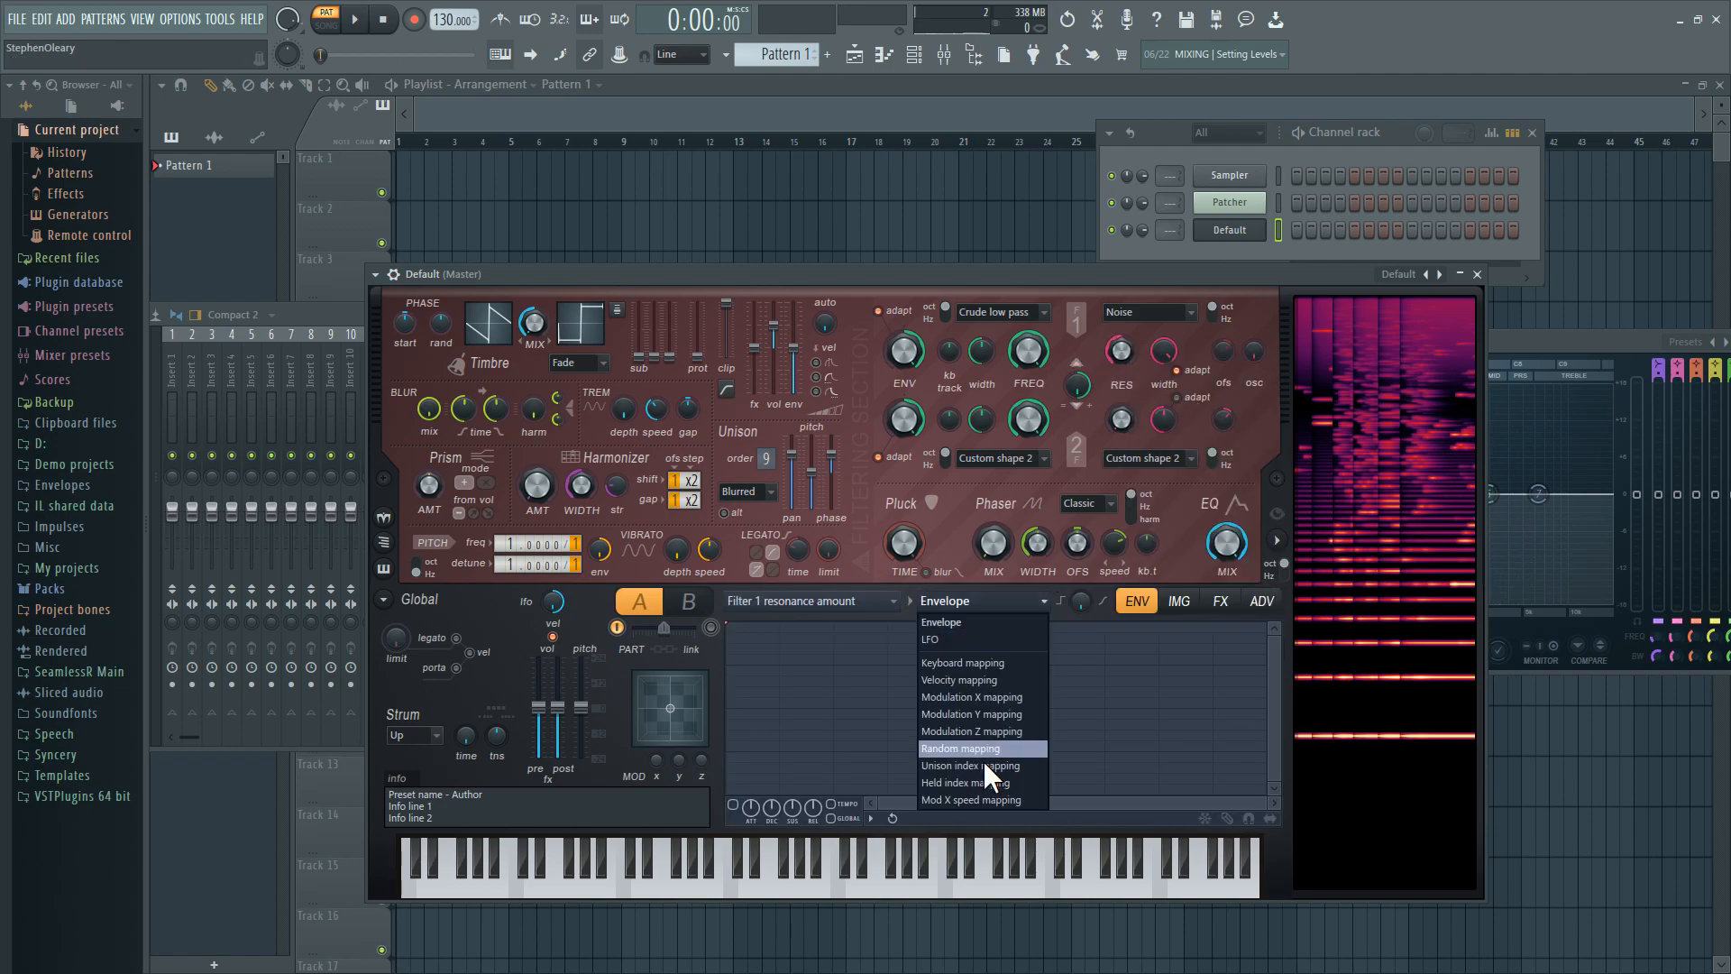
{"action": "left_click", "coordinate": [961, 749]}
{"action": "left_click_drag", "start_coordinate": [727, 622], "coordinate": [727, 795]}
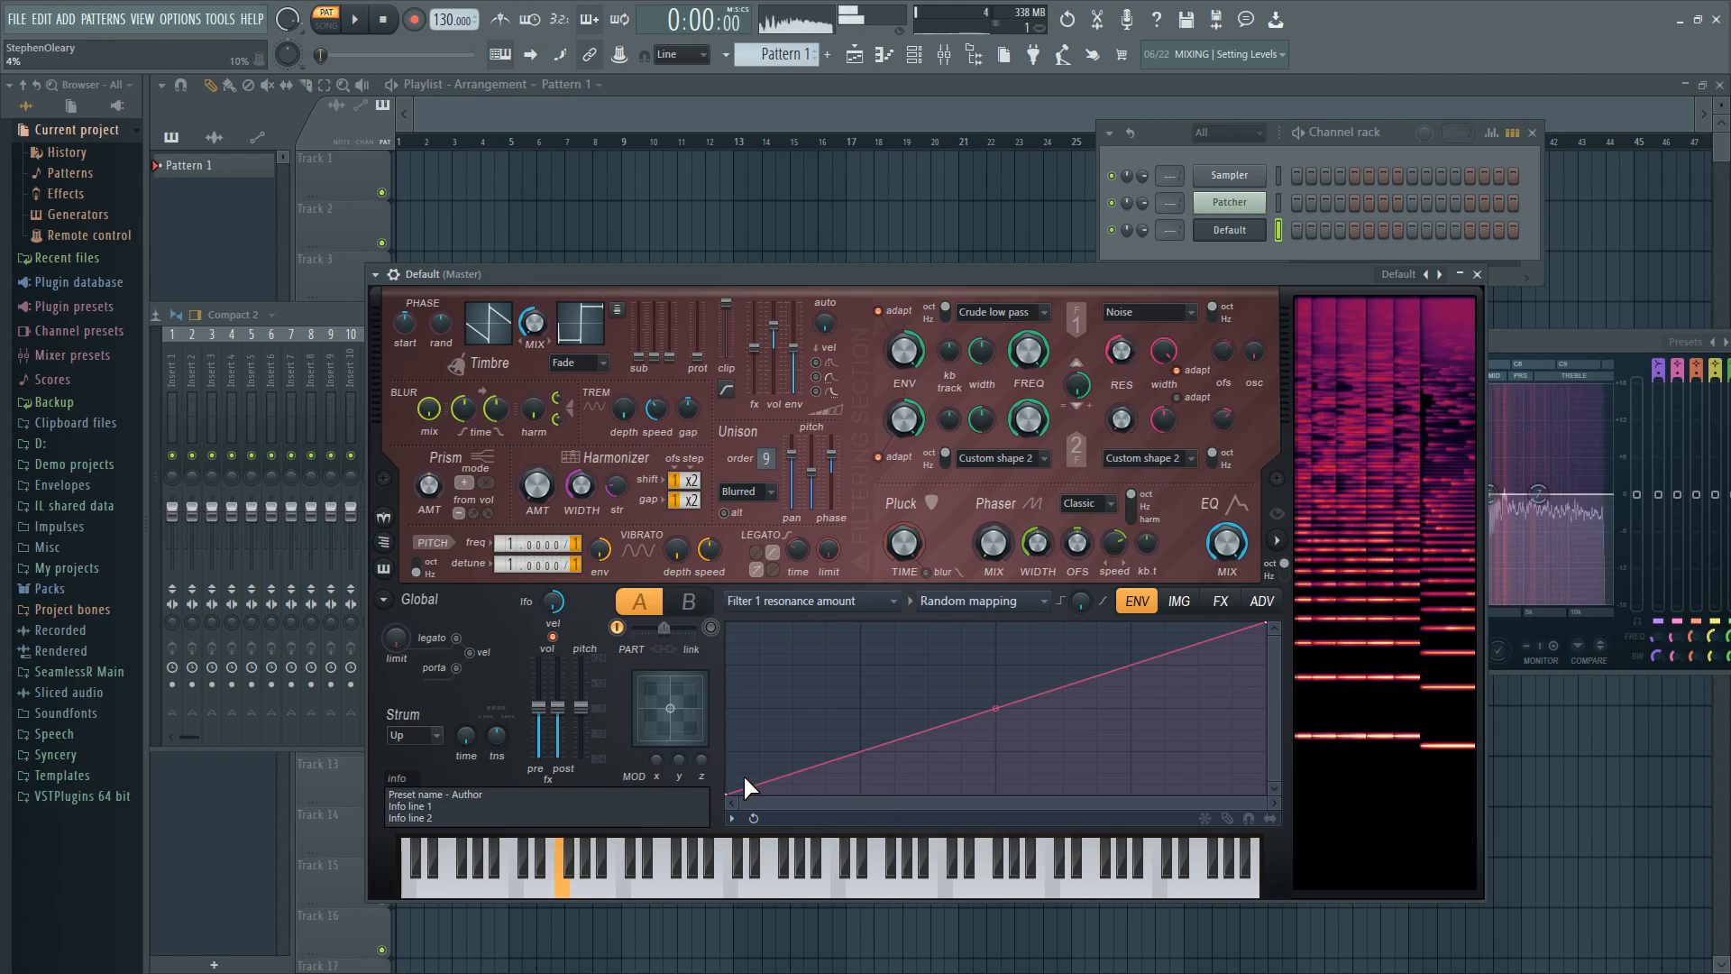
{"action": "left_click_drag", "start_coordinate": [727, 792], "coordinate": [811, 703]}
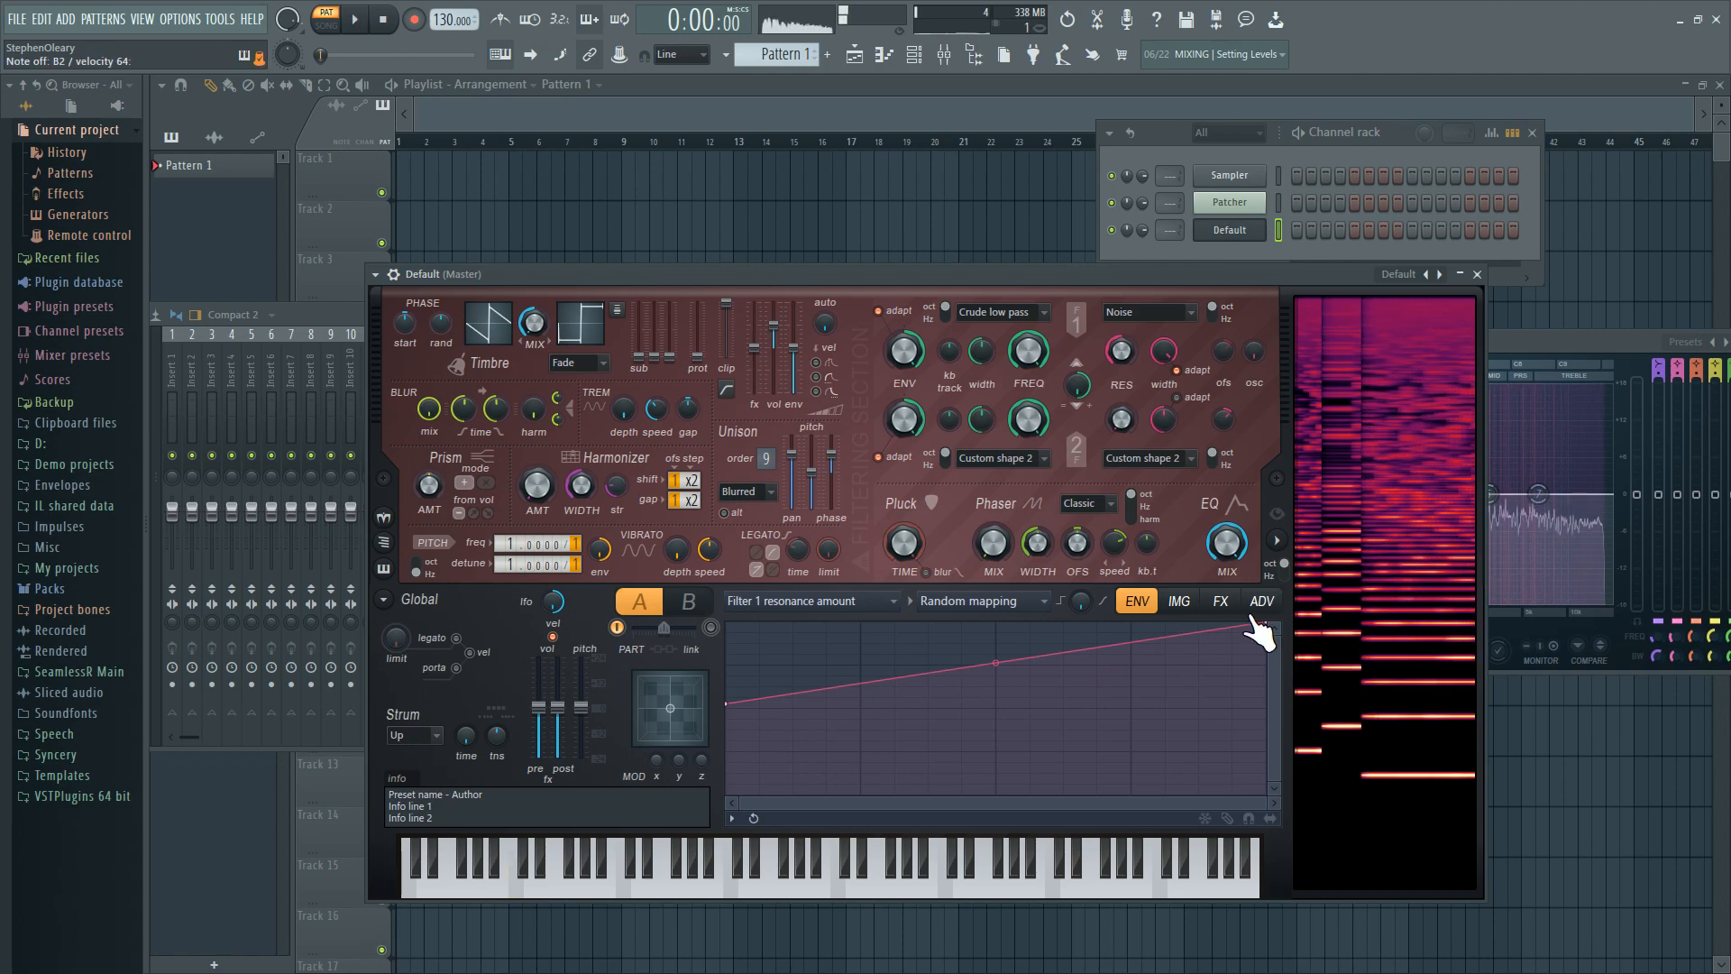
{"action": "left_click_drag", "start_coordinate": [1121, 349], "coordinate": [1121, 383]}
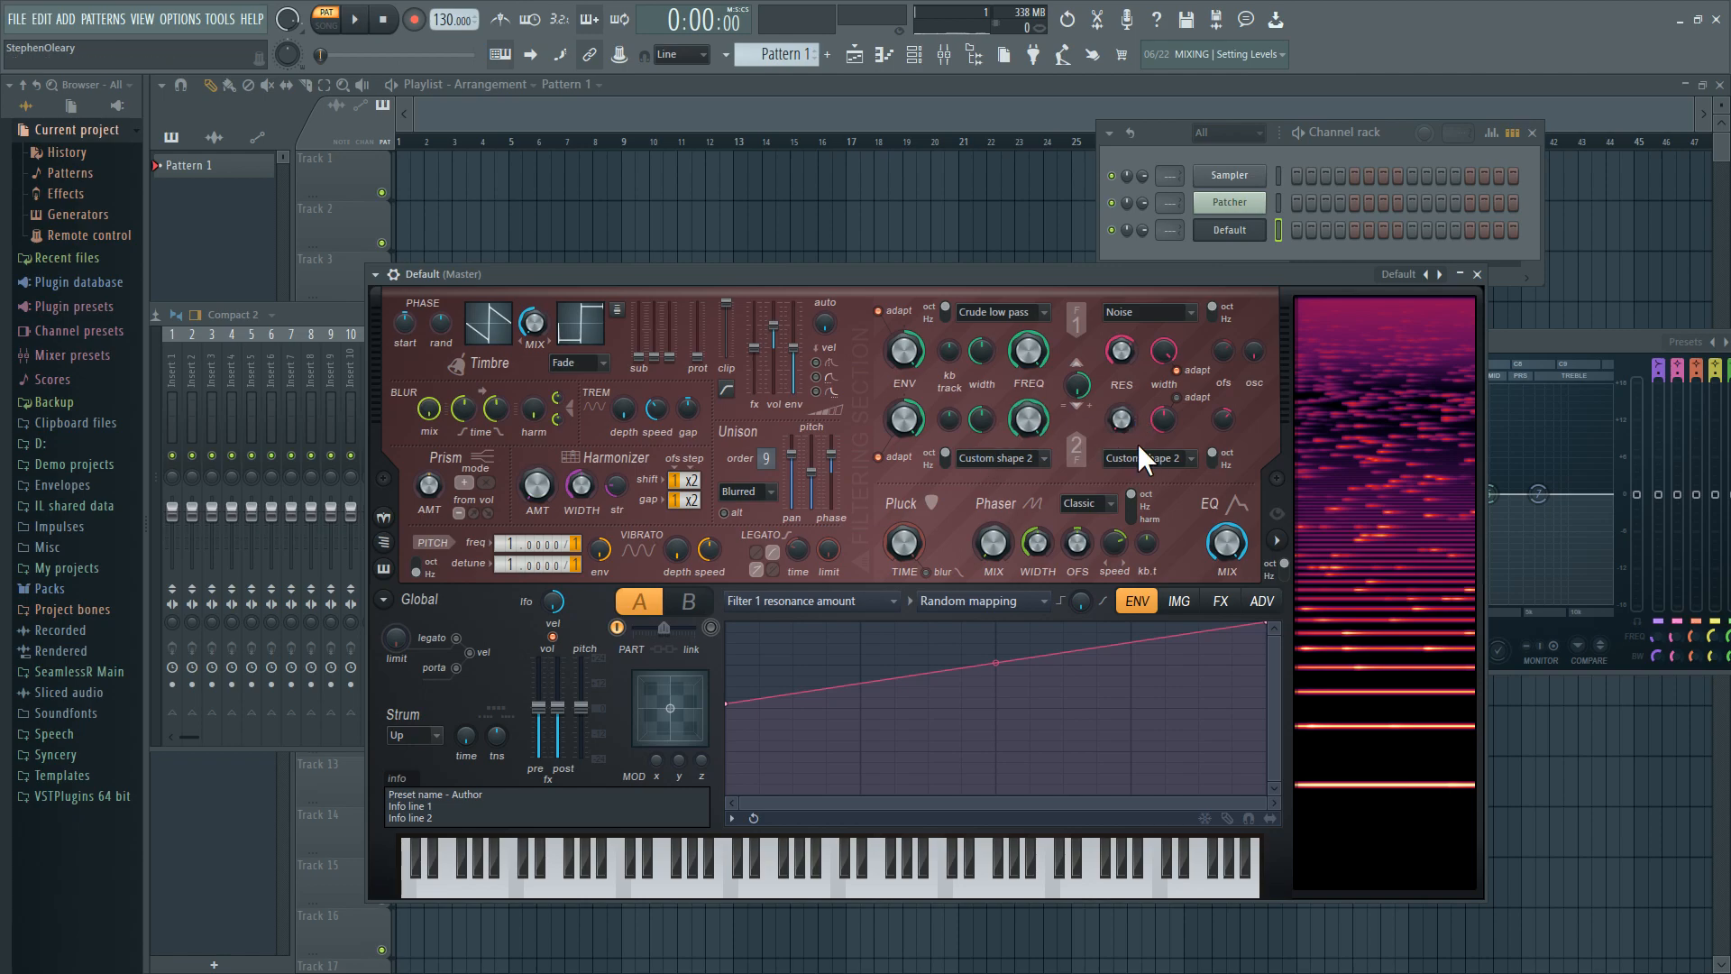
- Close the standalone Harmor, open the Harmor inside Patcher, and move its window up
{"action": "left_click", "coordinate": [1478, 274]}
{"action": "left_click", "coordinate": [1229, 202]}
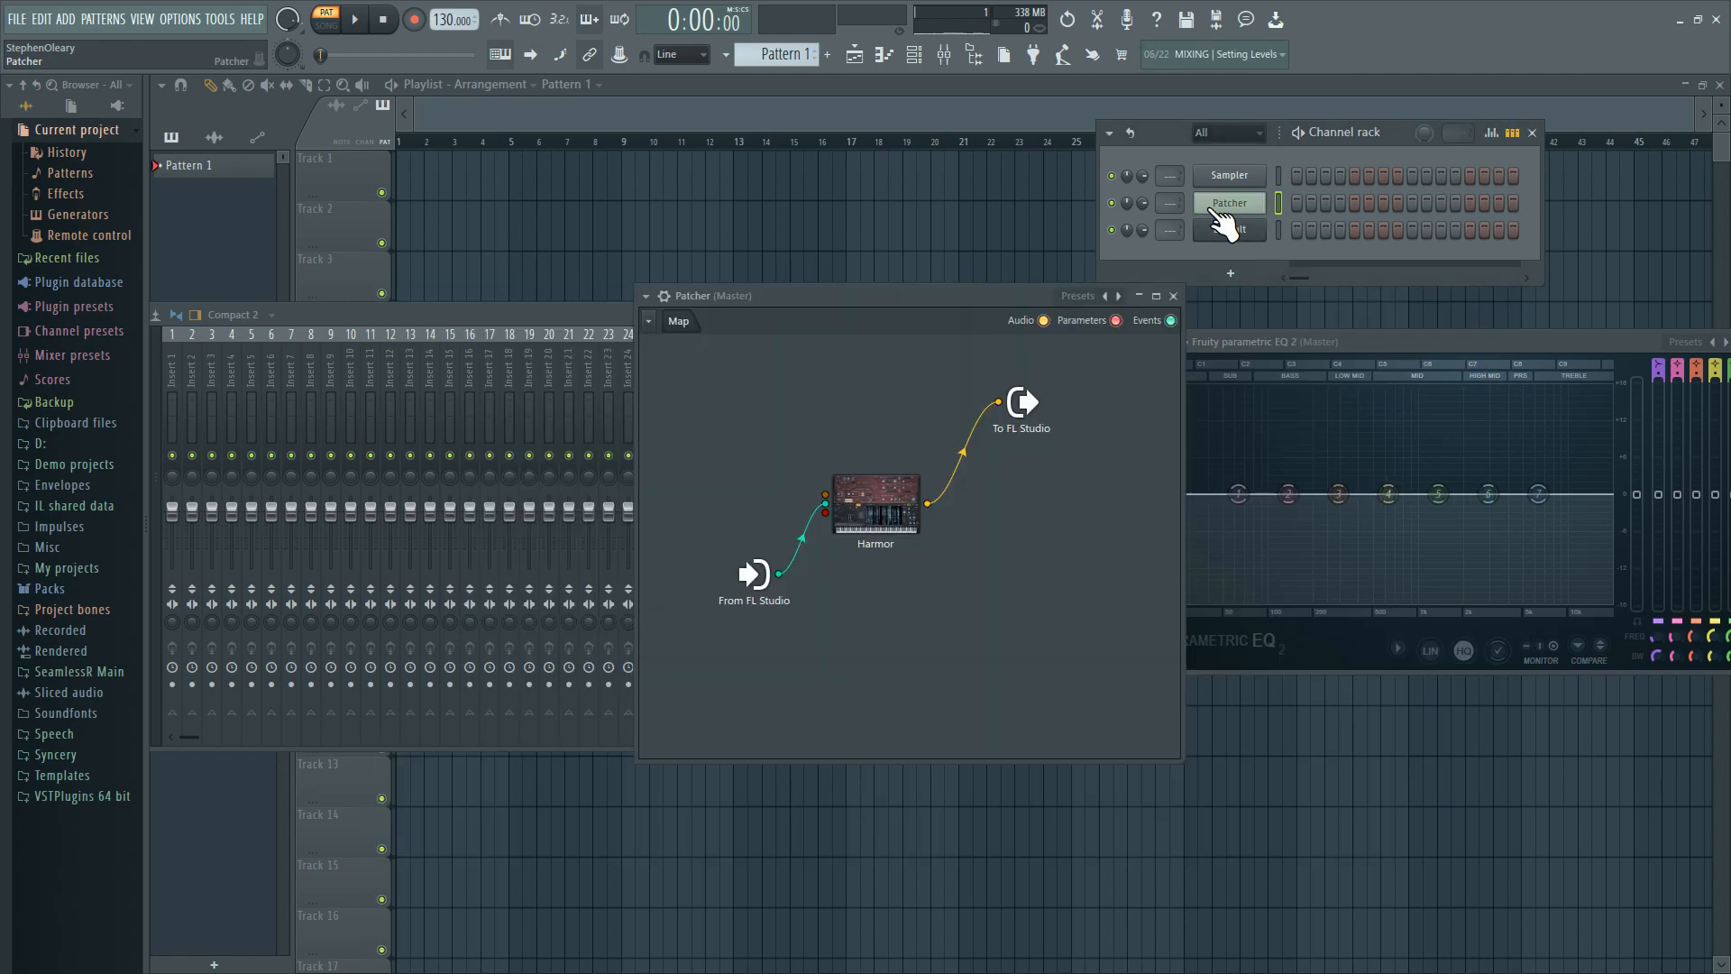
{"action": "left_click", "coordinate": [900, 487]}
{"action": "left_click_drag", "start_coordinate": [1252, 399], "coordinate": [1250, 317]}
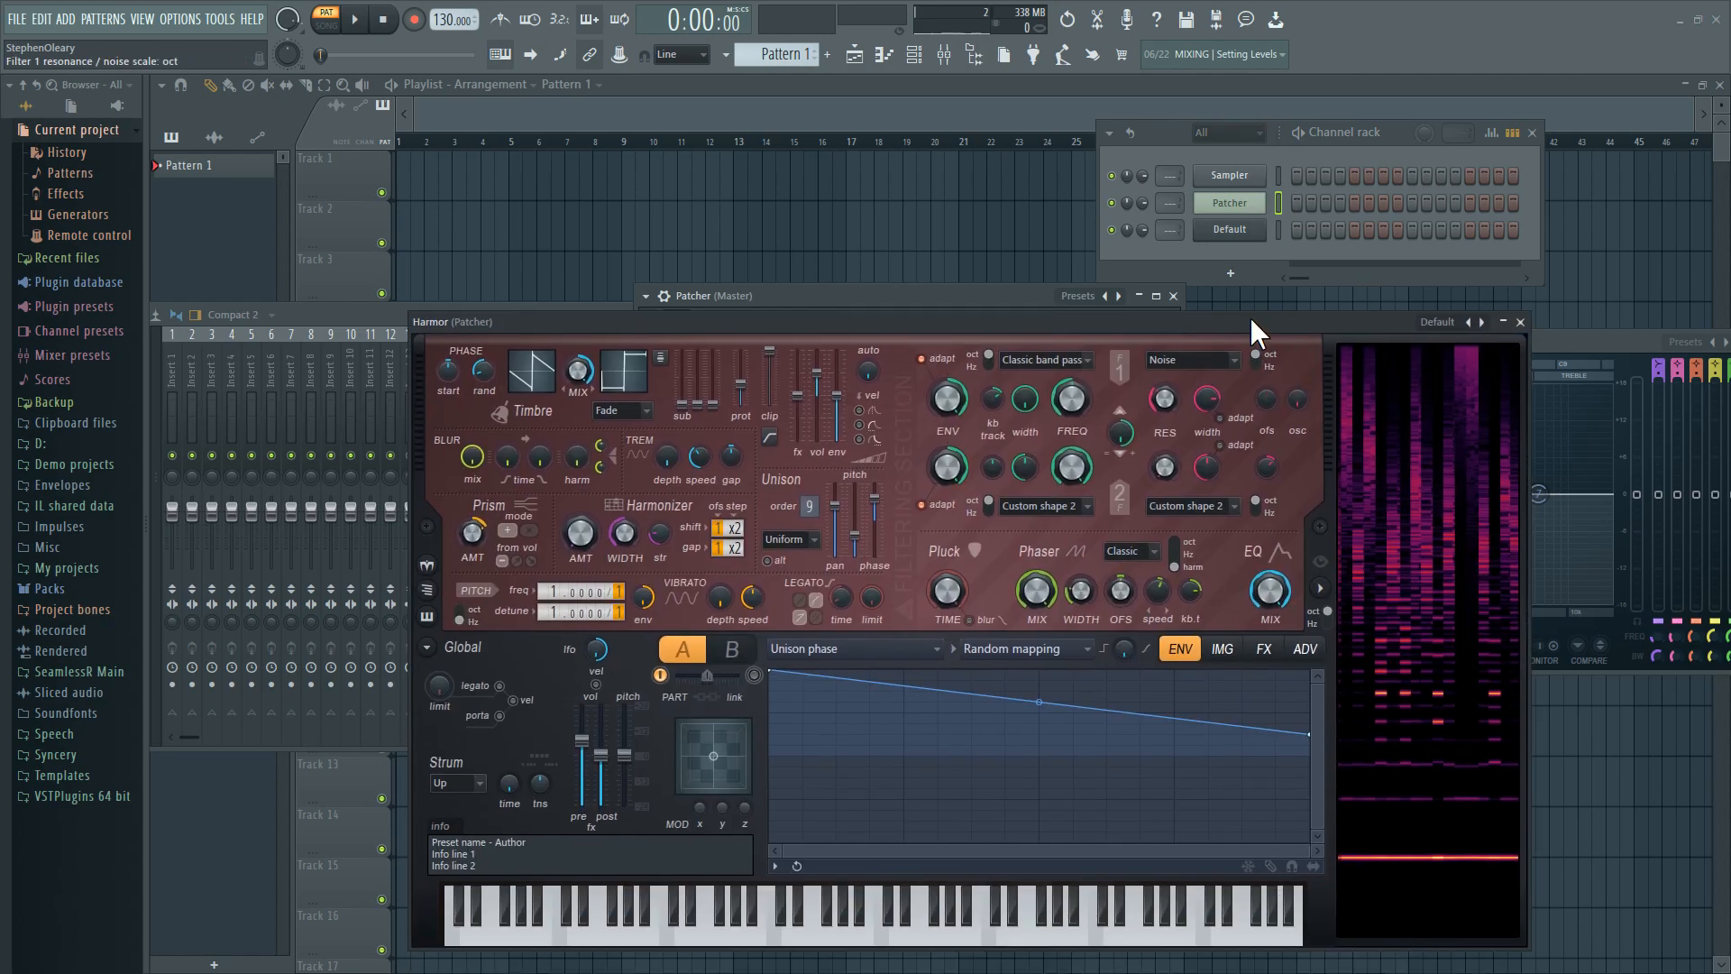
- Review the Random mappings of Filter 1's resonance amount and width, then examine which other articulation targets are mapped
{"action": "right_click", "coordinate": [1164, 400]}
{"action": "left_click", "coordinate": [1210, 449]}
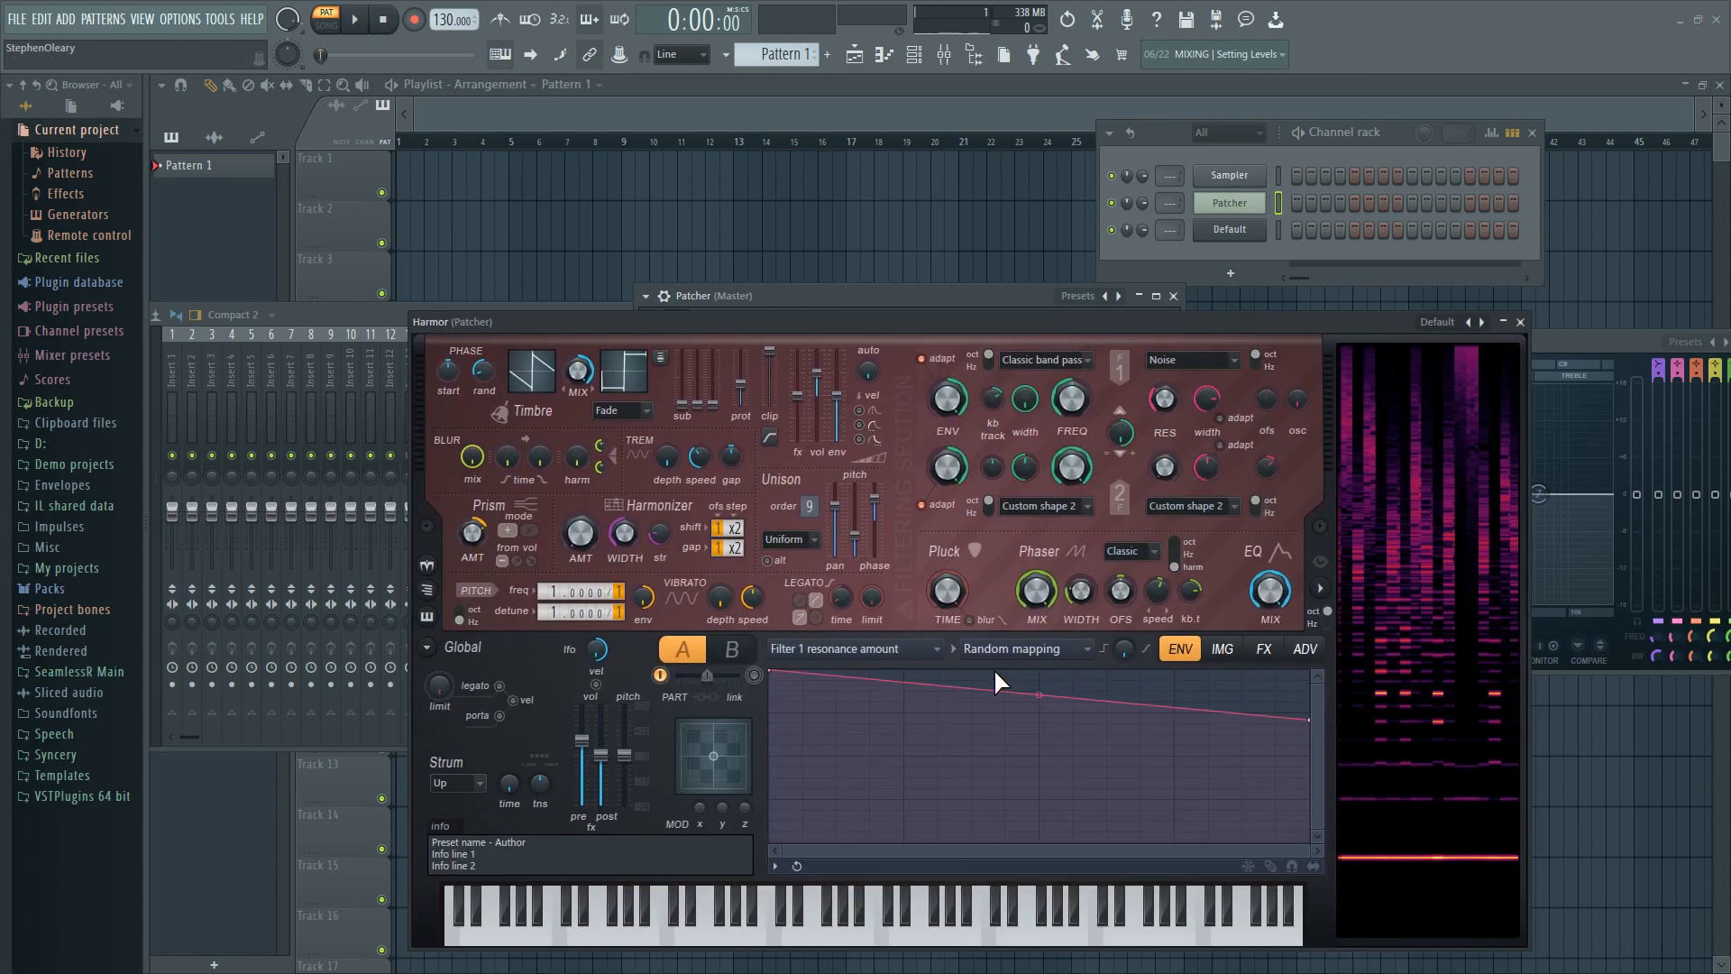
{"action": "right_click", "coordinate": [1210, 460]}
{"action": "left_click", "coordinate": [1243, 483]}
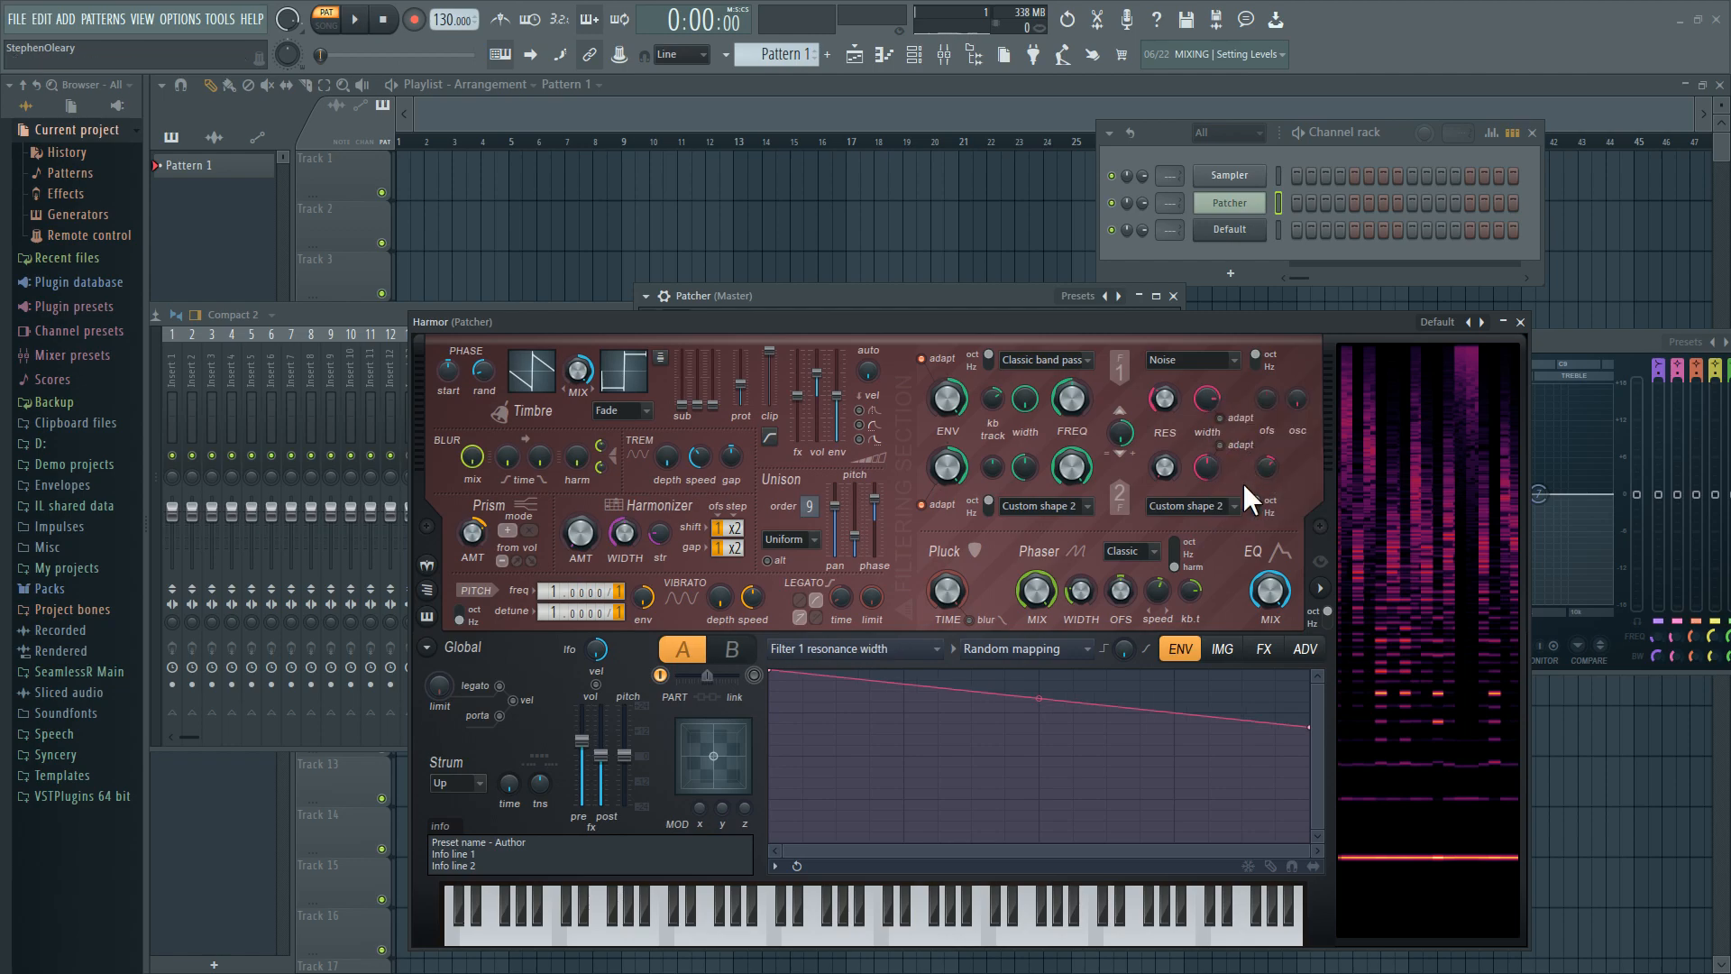
{"action": "left_click", "coordinate": [937, 648]}
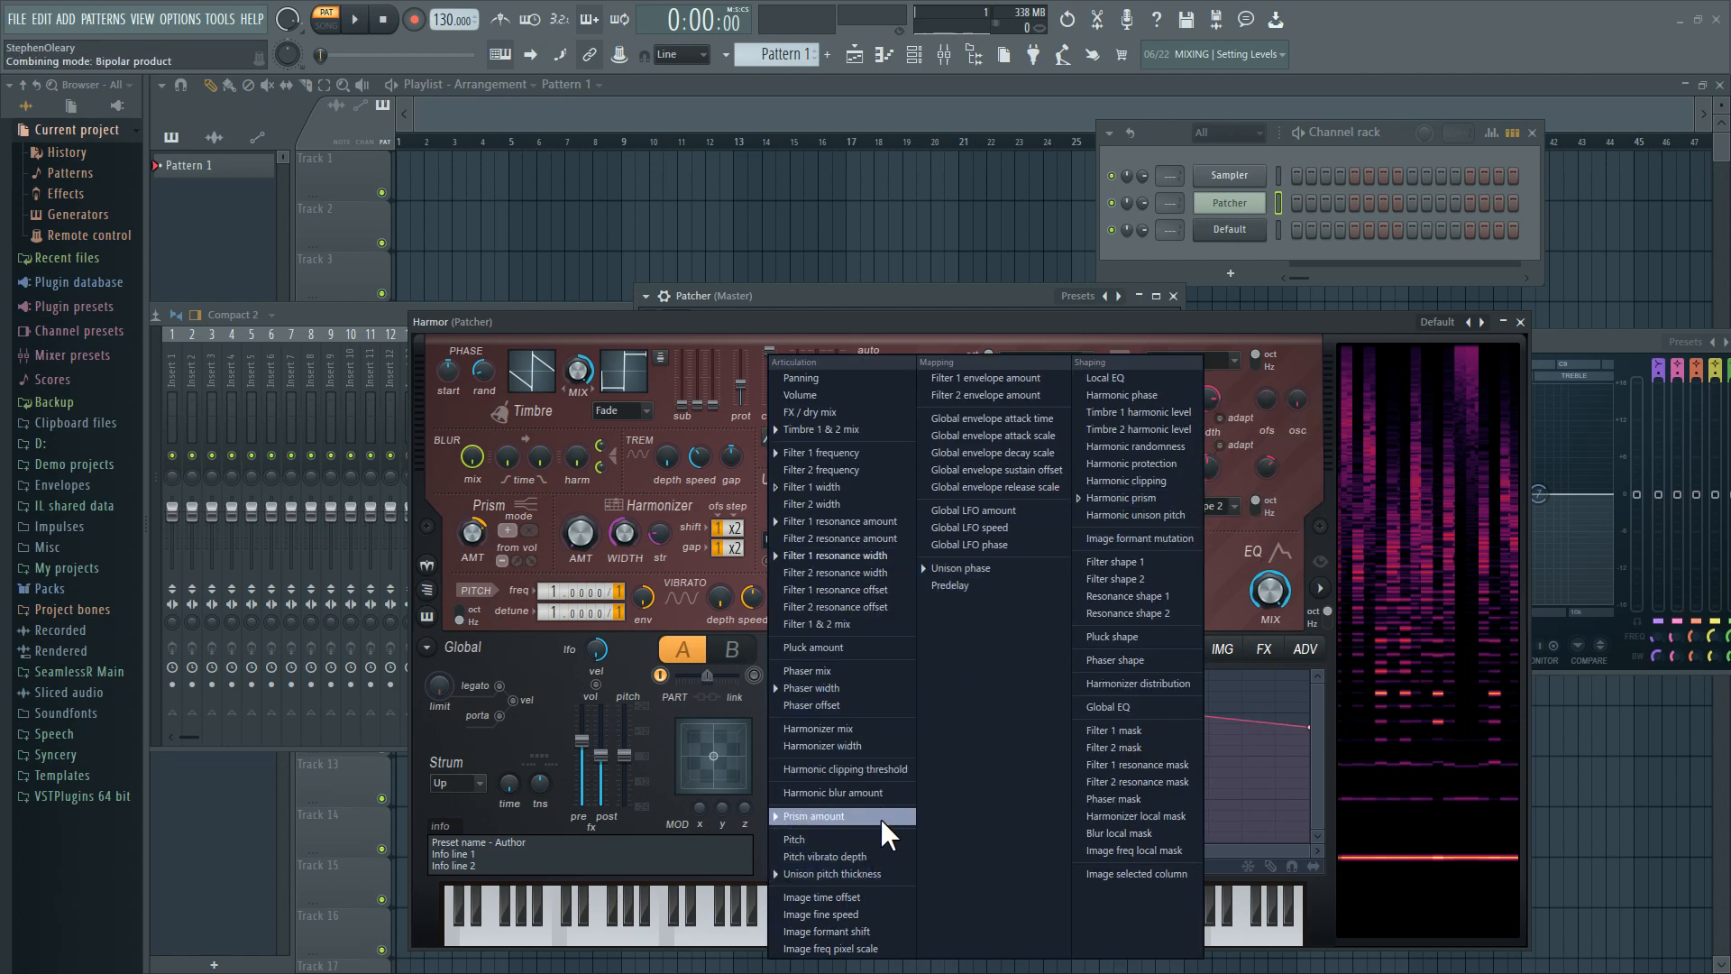
{"action": "left_click", "coordinate": [1162, 328]}
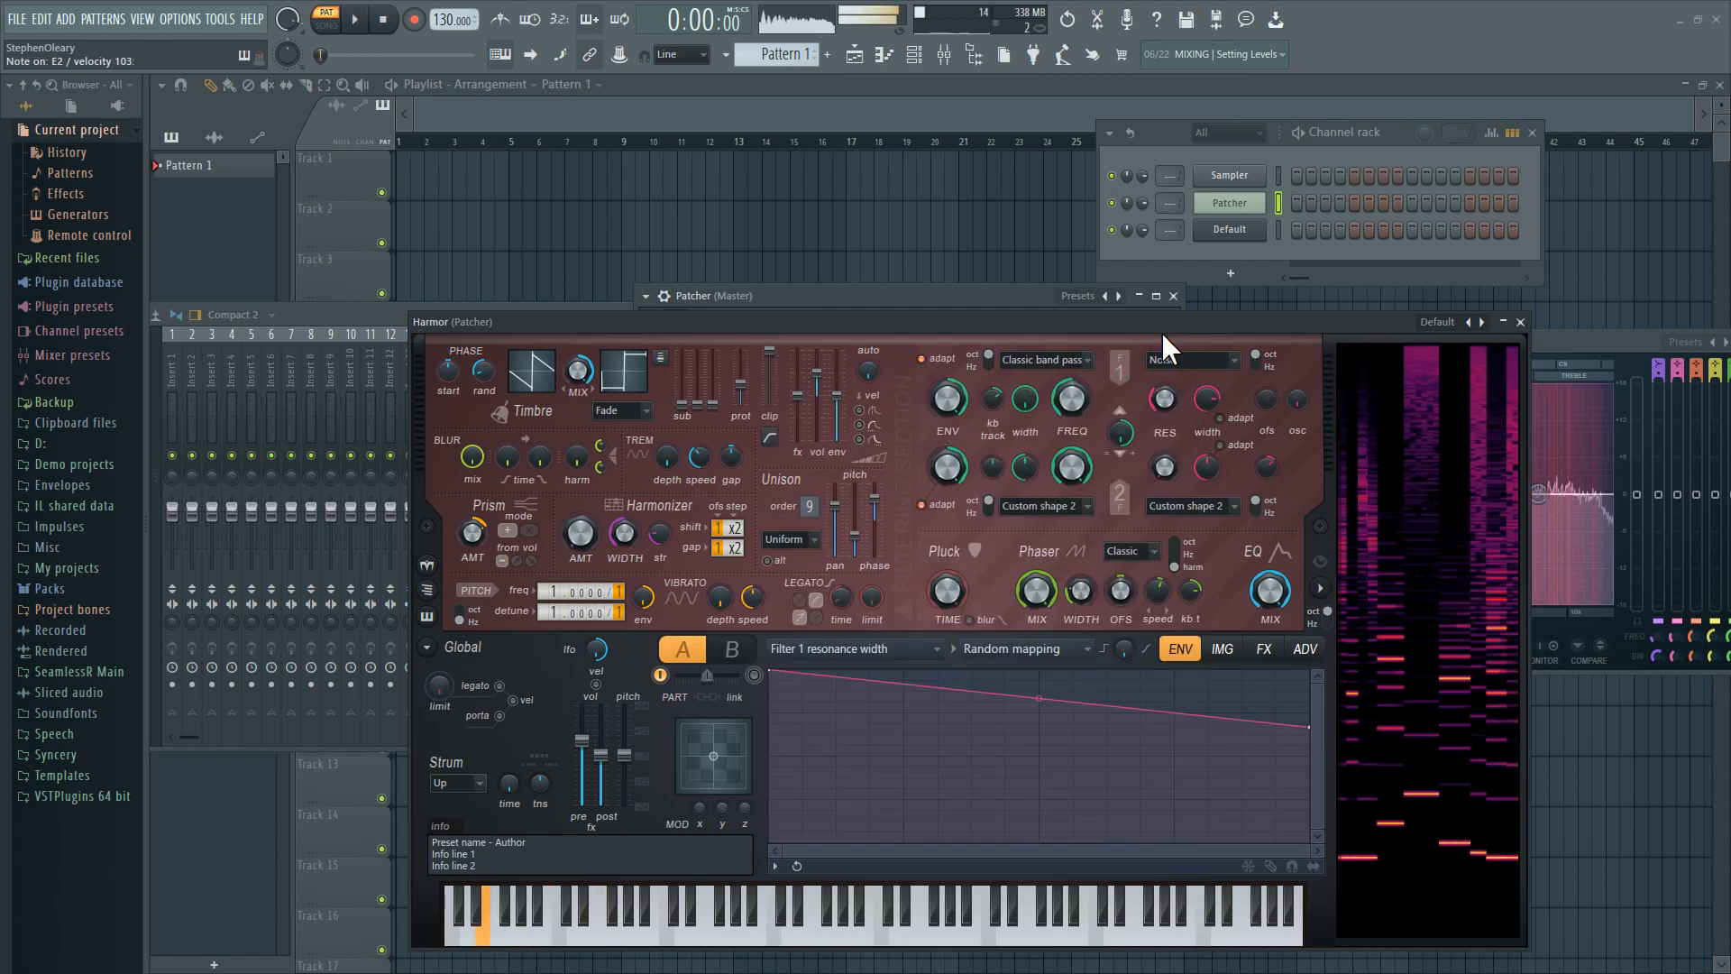
- Adjust Filter 1's frequency to about 47% and move the Harmor window further up
{"action": "left_click_drag", "start_coordinate": [1071, 399], "coordinate": [1071, 449]}
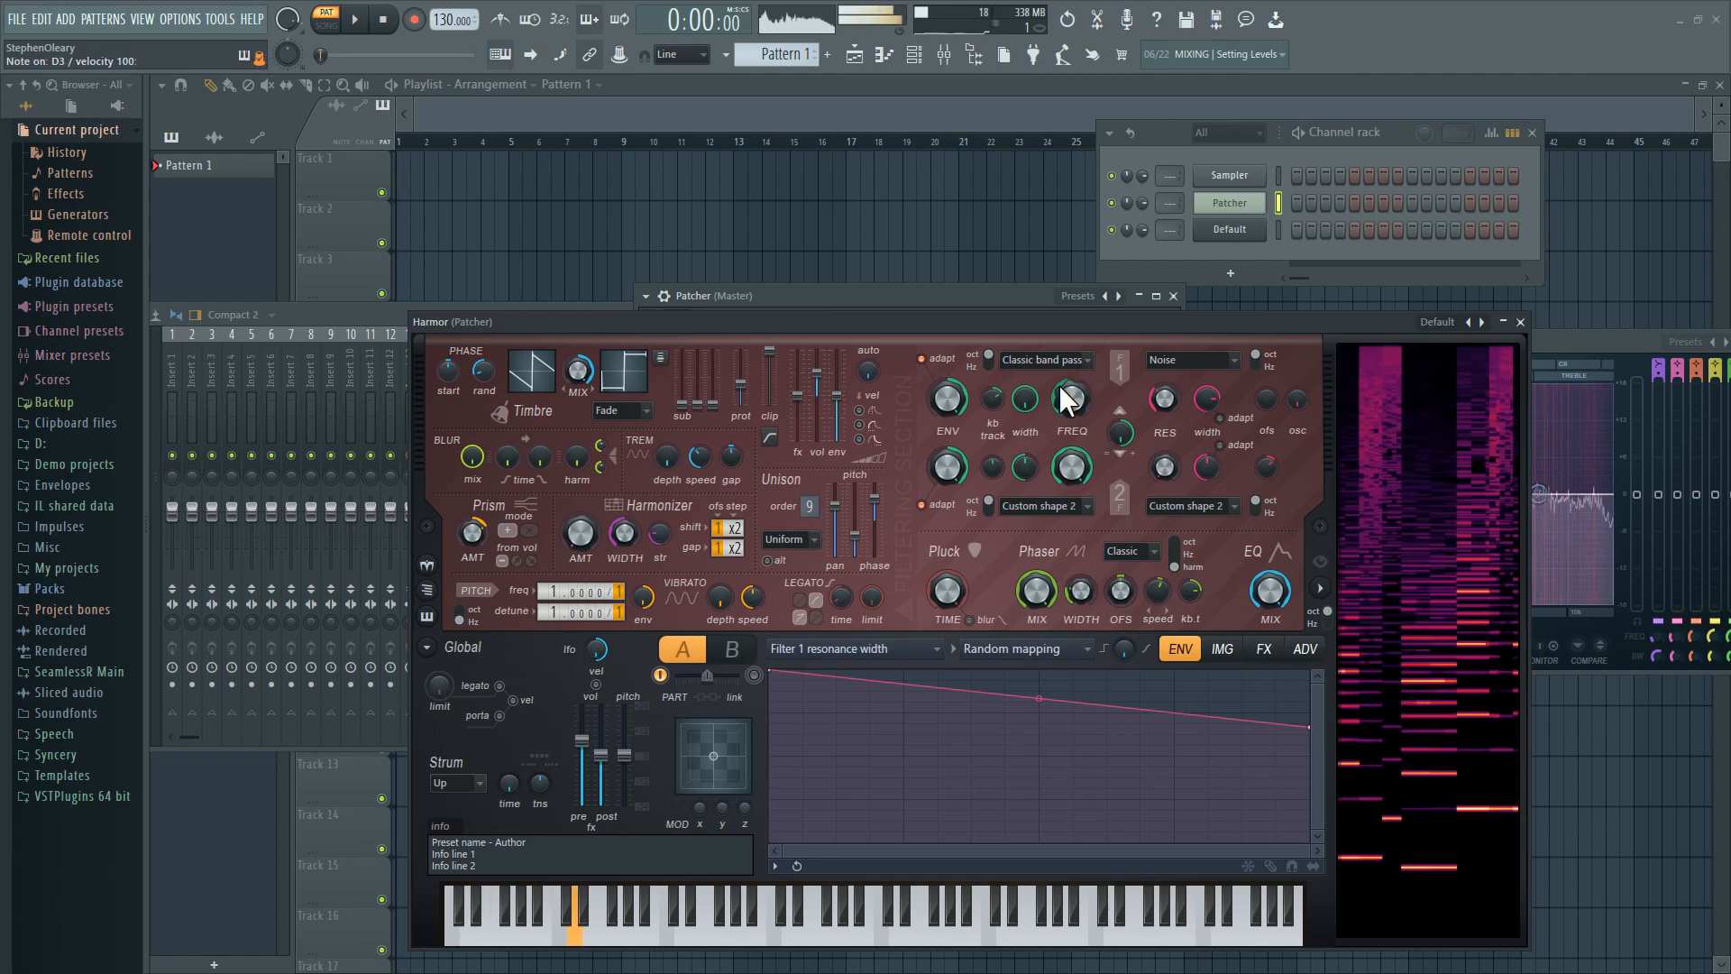
{"action": "left_click_drag", "start_coordinate": [1133, 320], "coordinate": [1122, 230]}
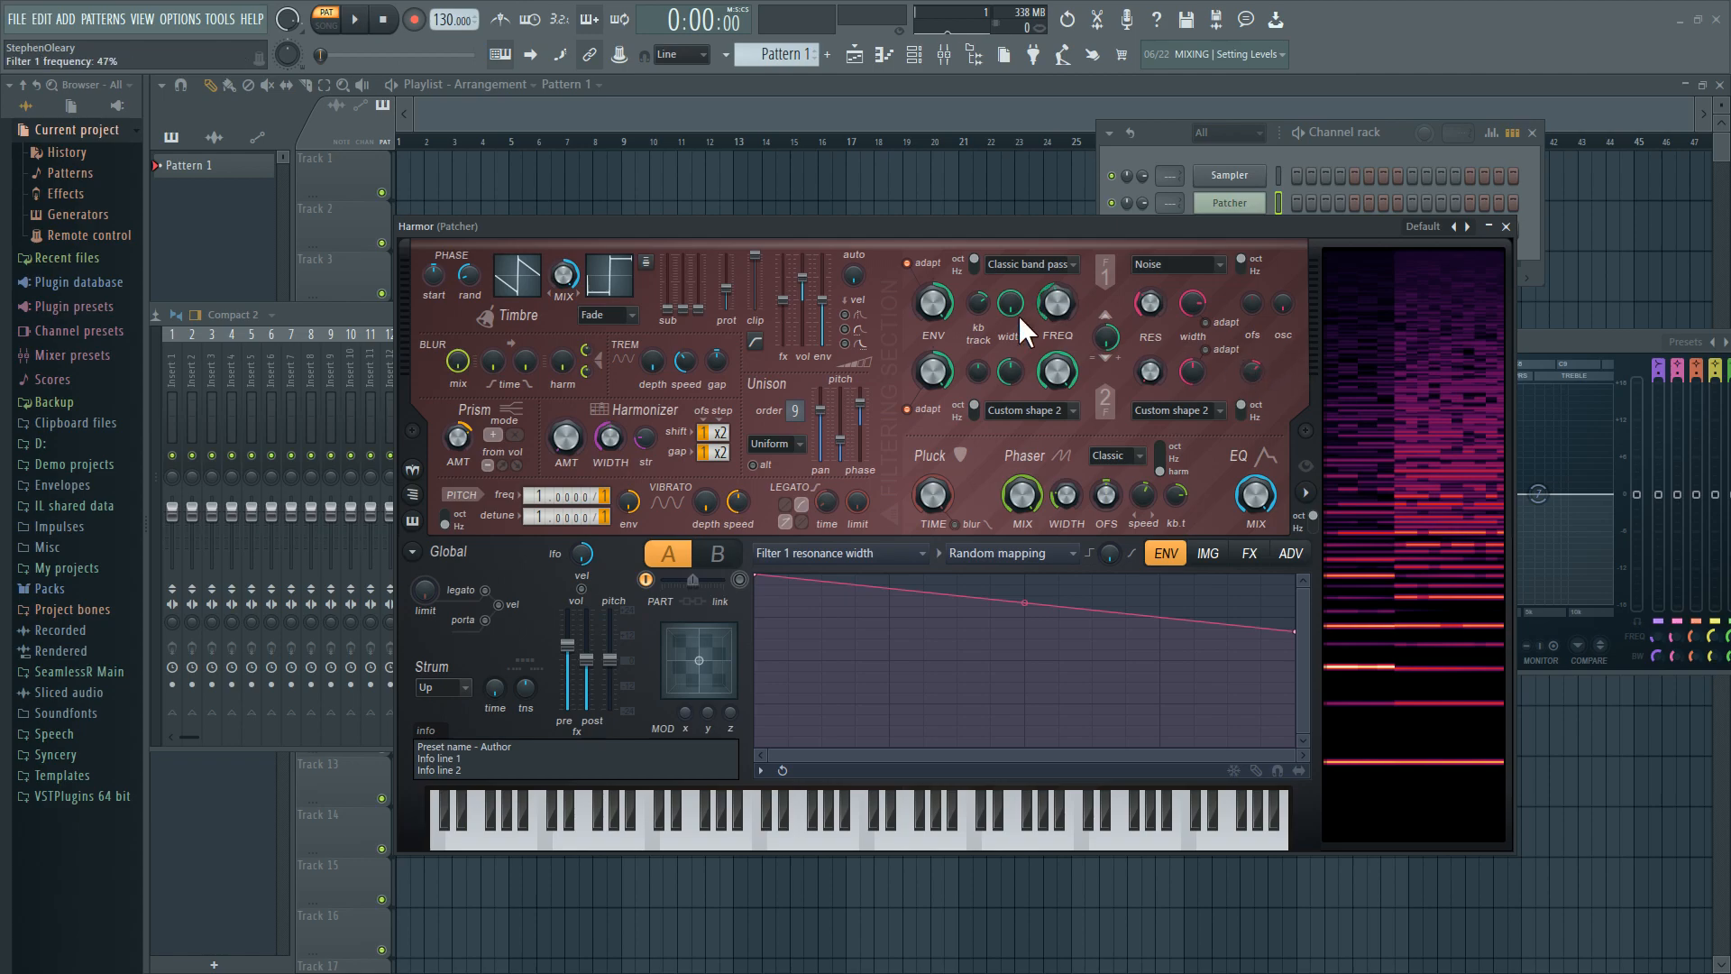
{"action": "mouse_move", "coordinate": [962, 225]}
{"action": "left_mouse_down"}
{"action": "mouse_move", "coordinate": [965, 245]}
{"action": "mouse_move", "coordinate": [955, 231]}
{"action": "left_mouse_up"}
- Look over Harmor's advanced and image pages, then return to the envelope page and reposition the window
{"action": "left_click", "coordinate": [1284, 561]}
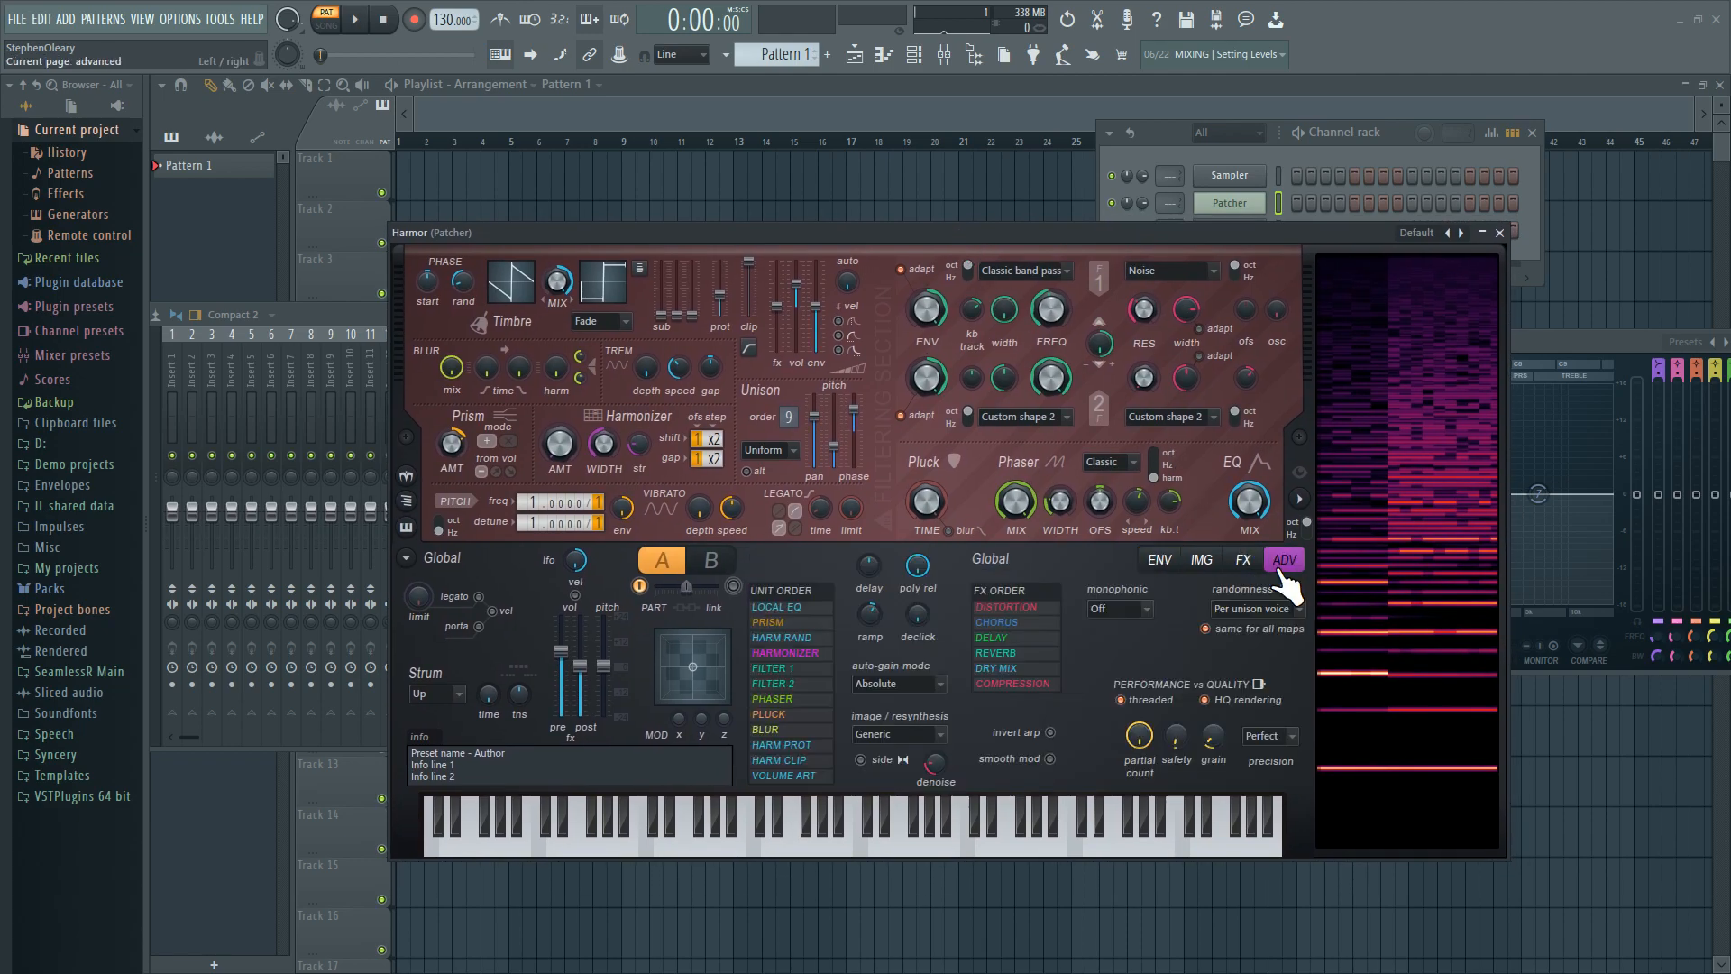
{"action": "left_click", "coordinate": [1202, 563]}
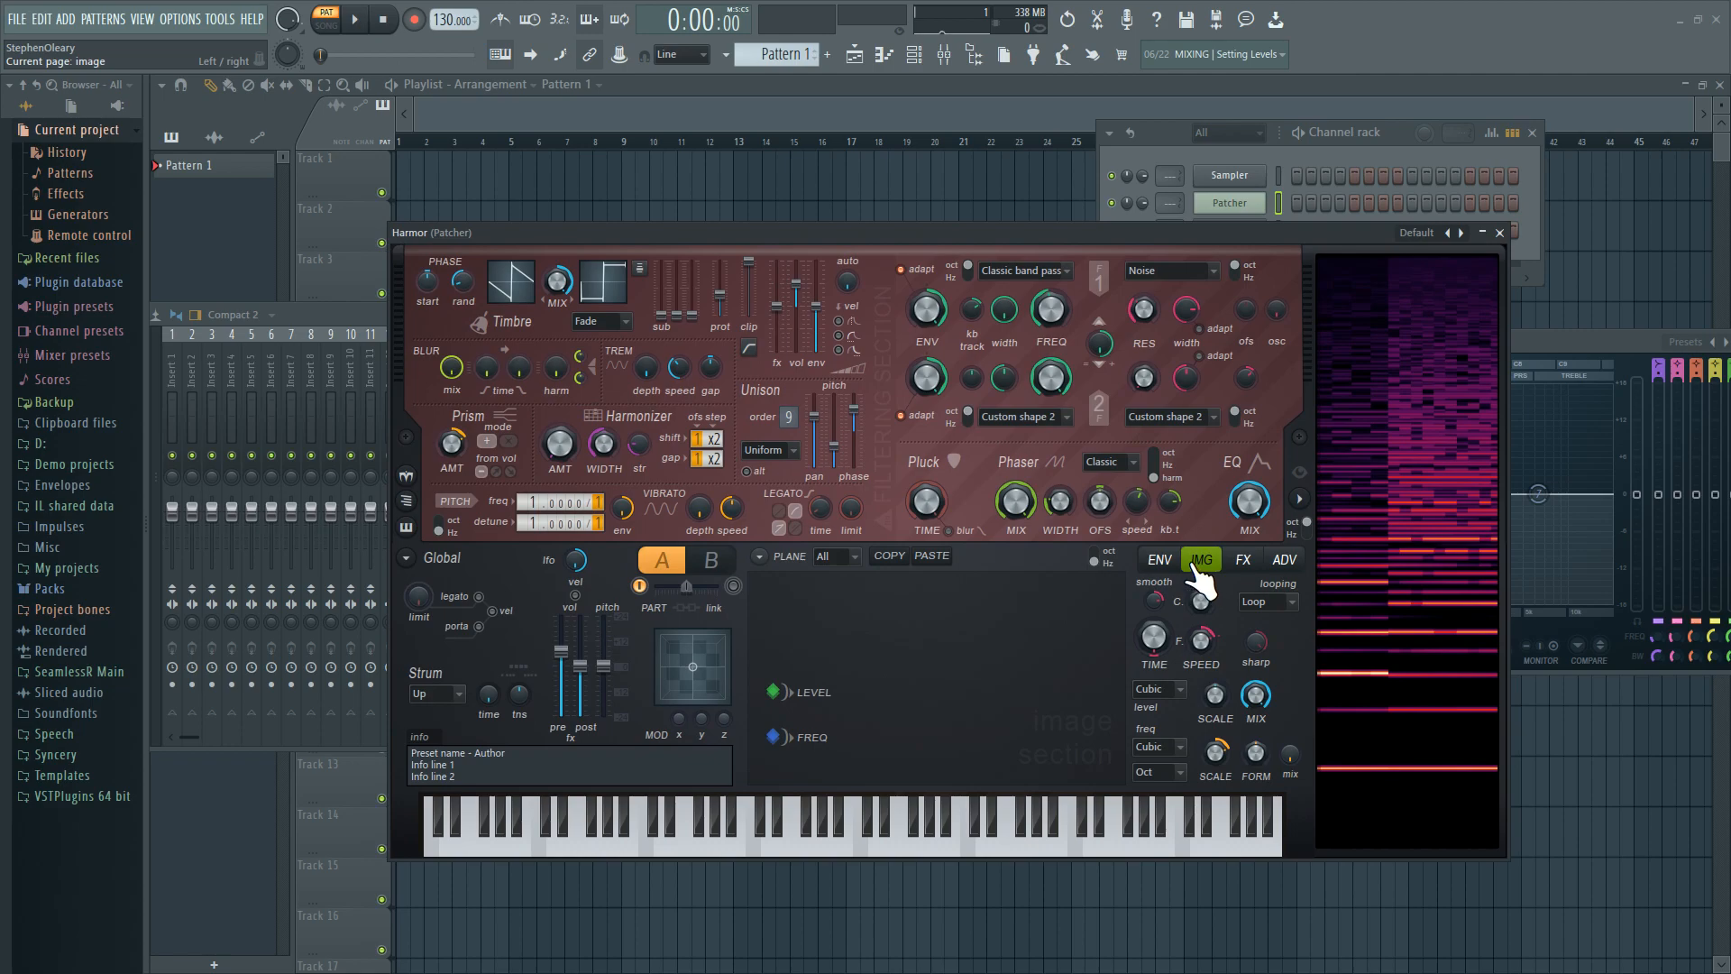
{"action": "left_click", "coordinate": [1159, 560]}
{"action": "mouse_move", "coordinate": [1211, 254]}
{"action": "left_mouse_down"}
{"action": "mouse_move", "coordinate": [1213, 271]}
{"action": "mouse_move", "coordinate": [1185, 271]}
{"action": "left_mouse_up"}
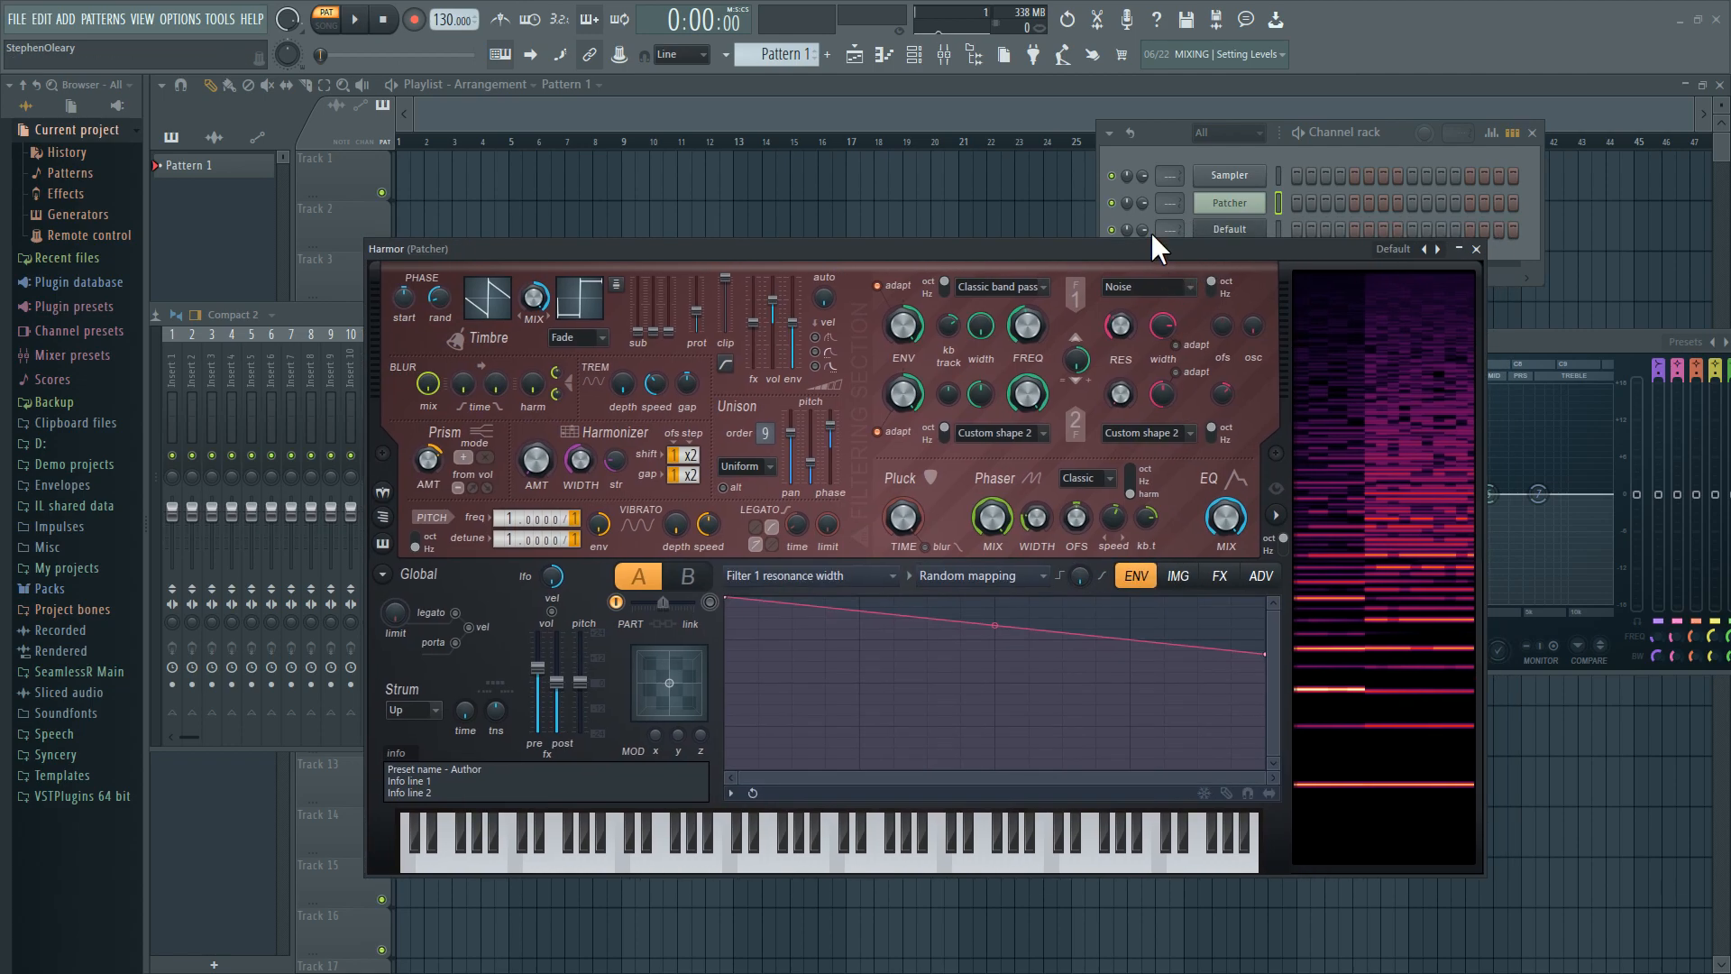